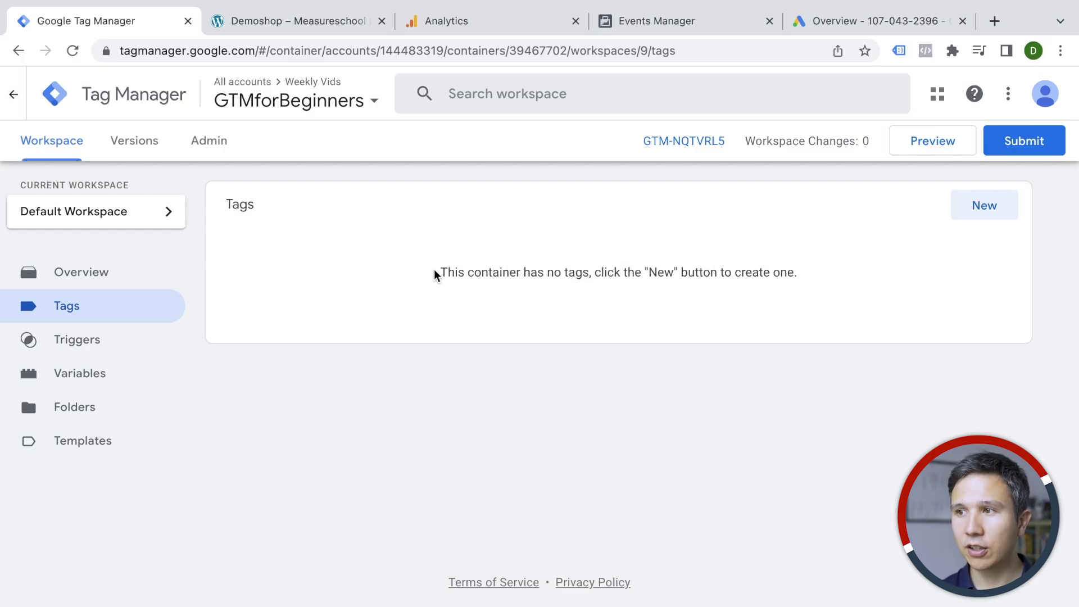
# Step: Create a new tag with the Google Analytics: GA4 Configuration tag type
pyautogui.click(981, 206)
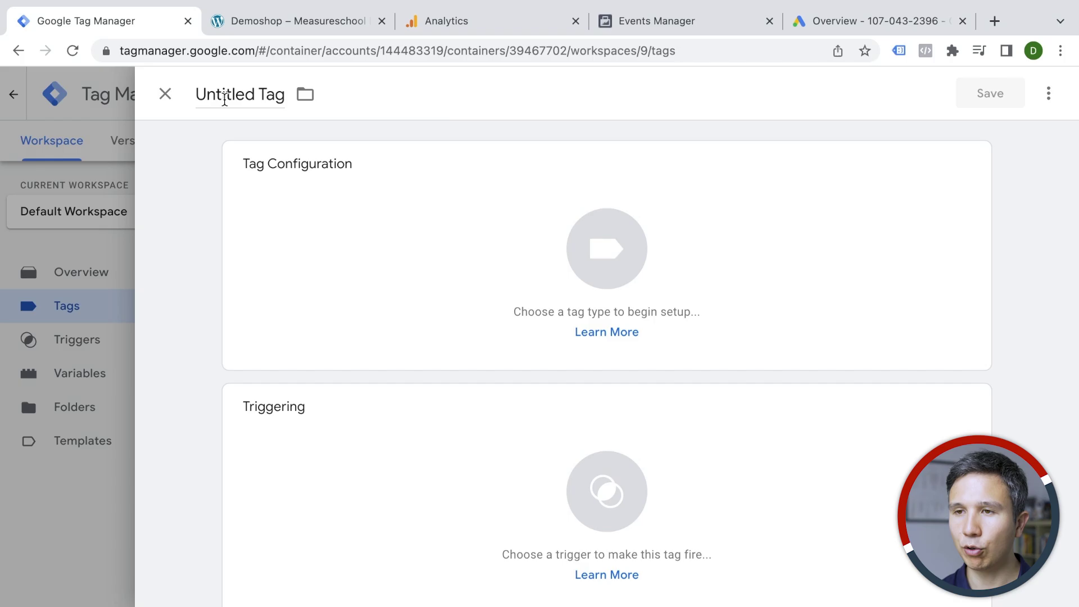
pyautogui.click(348, 247)
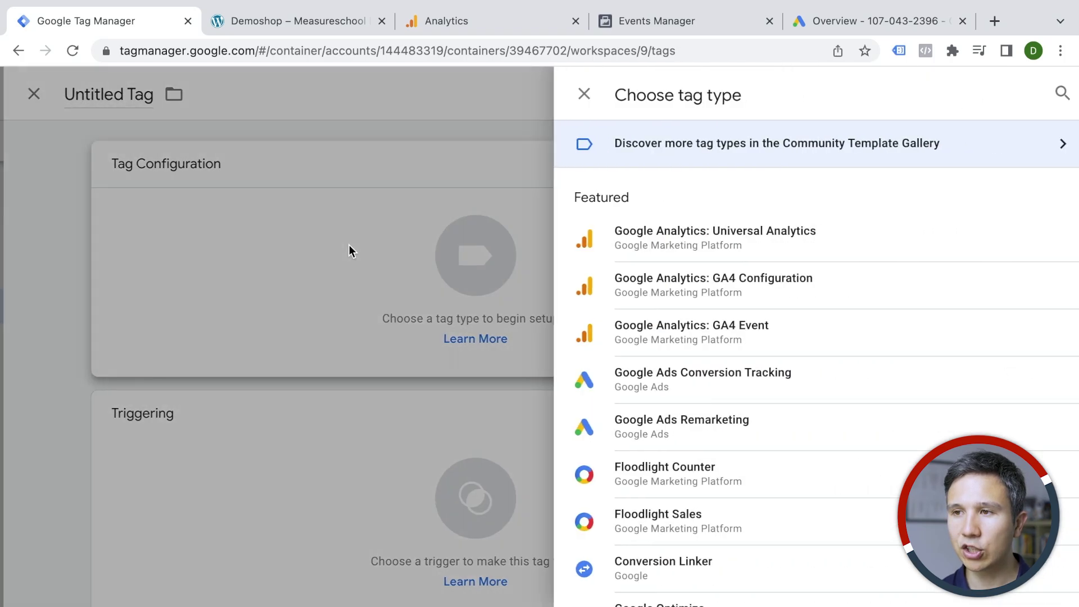
pyautogui.scroll(-4, 727, 292)
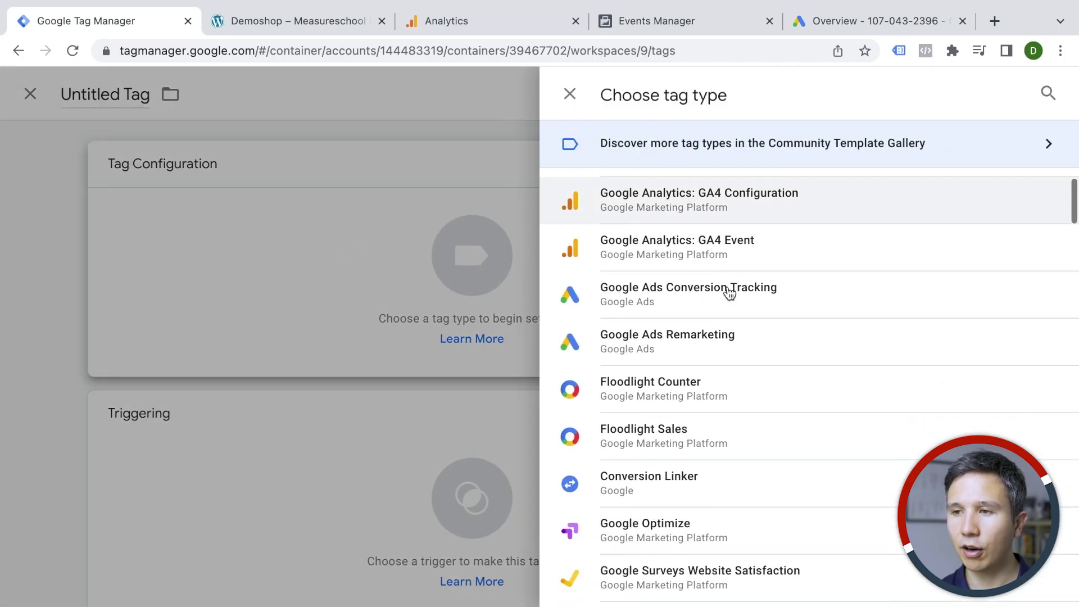
pyautogui.scroll(-15, 729, 292)
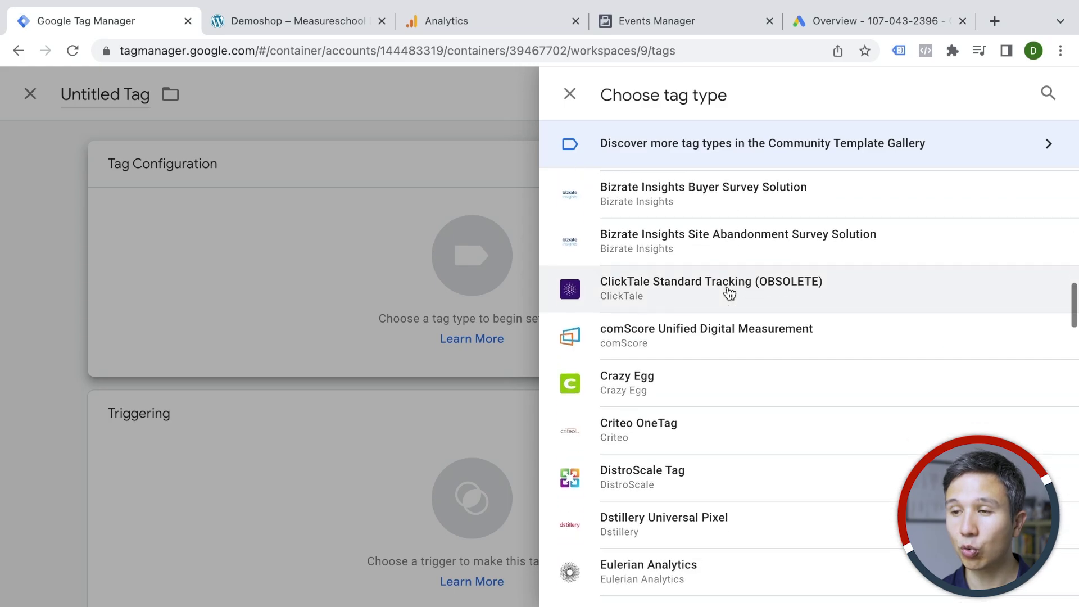
pyautogui.scroll(-20, 730, 293)
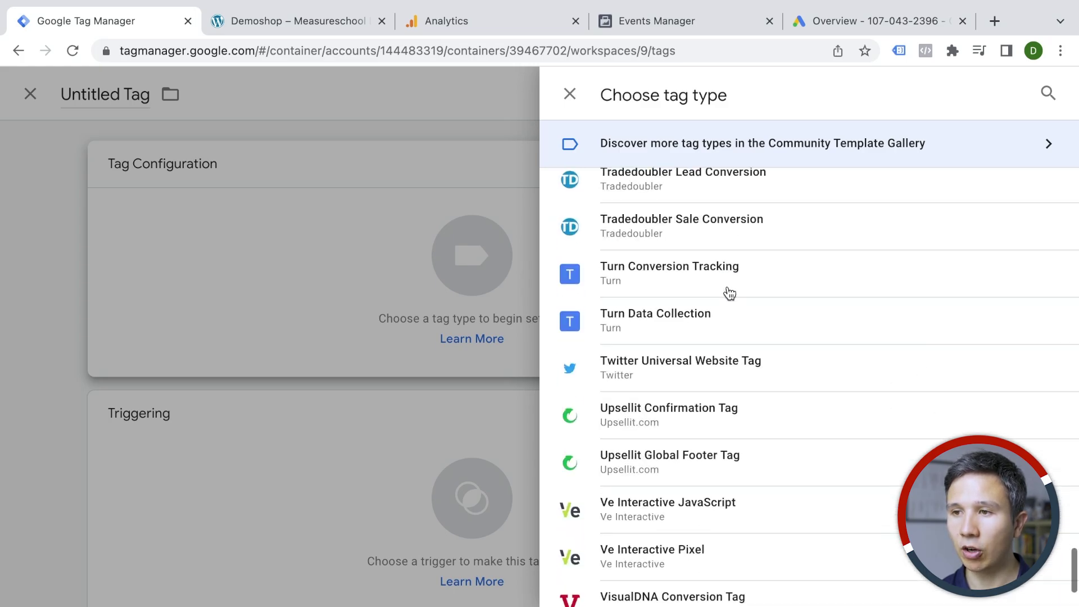
pyautogui.scroll(20, 729, 292)
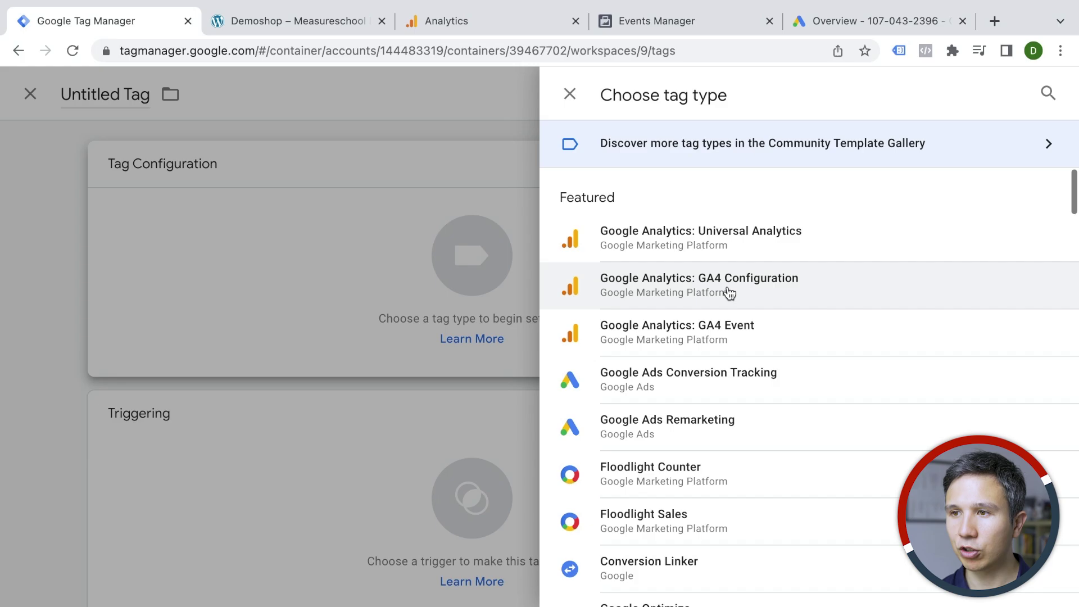
pyautogui.click(660, 296)
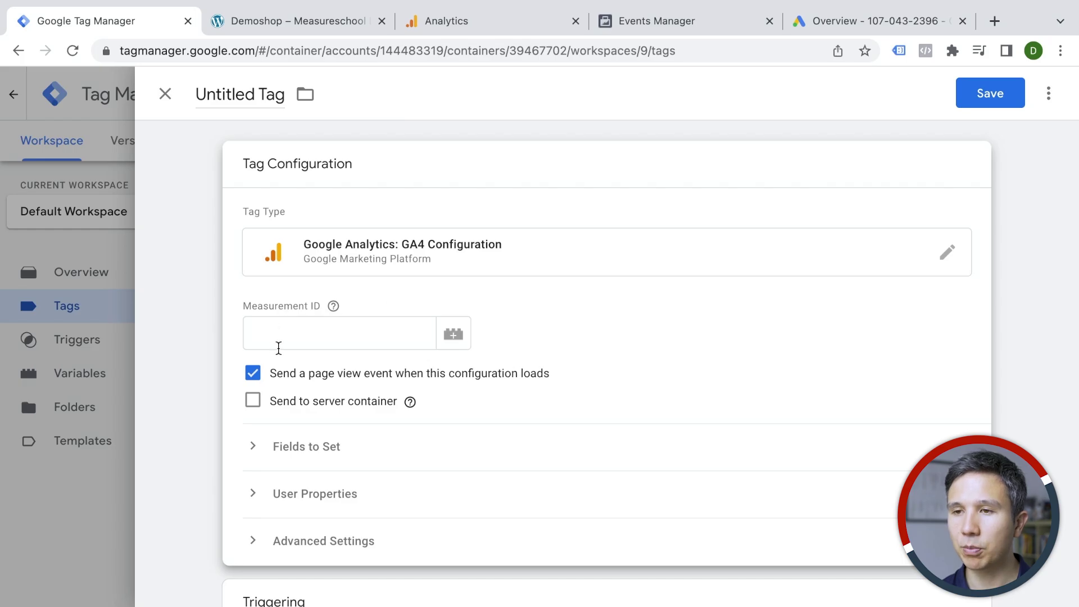
# Step: Open the Website Demoshop web stream's details from the Analytics data streams
pyautogui.click(463, 22)
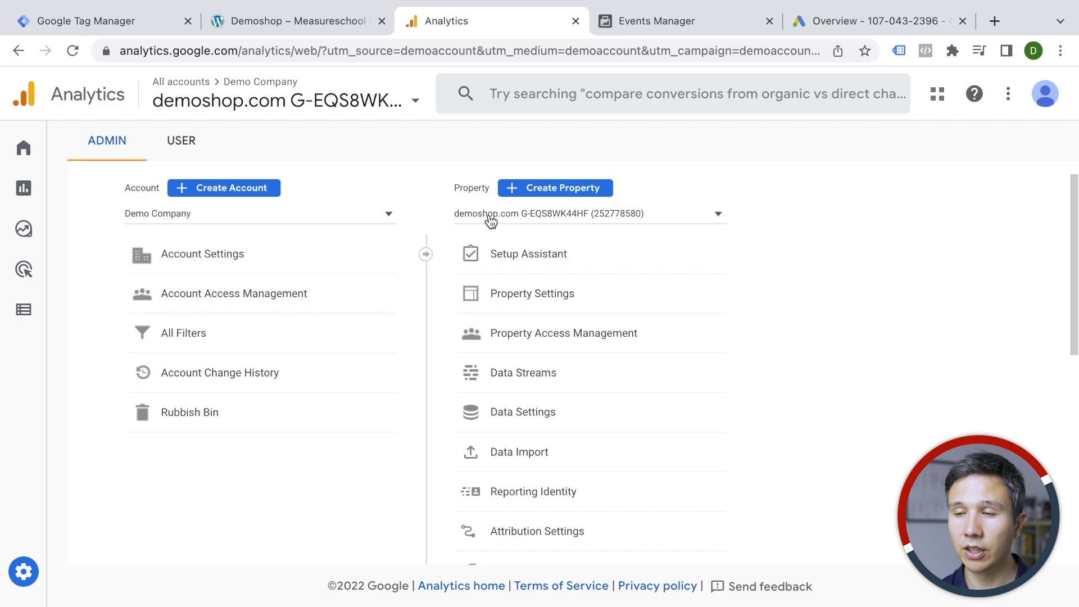
pyautogui.click(494, 380)
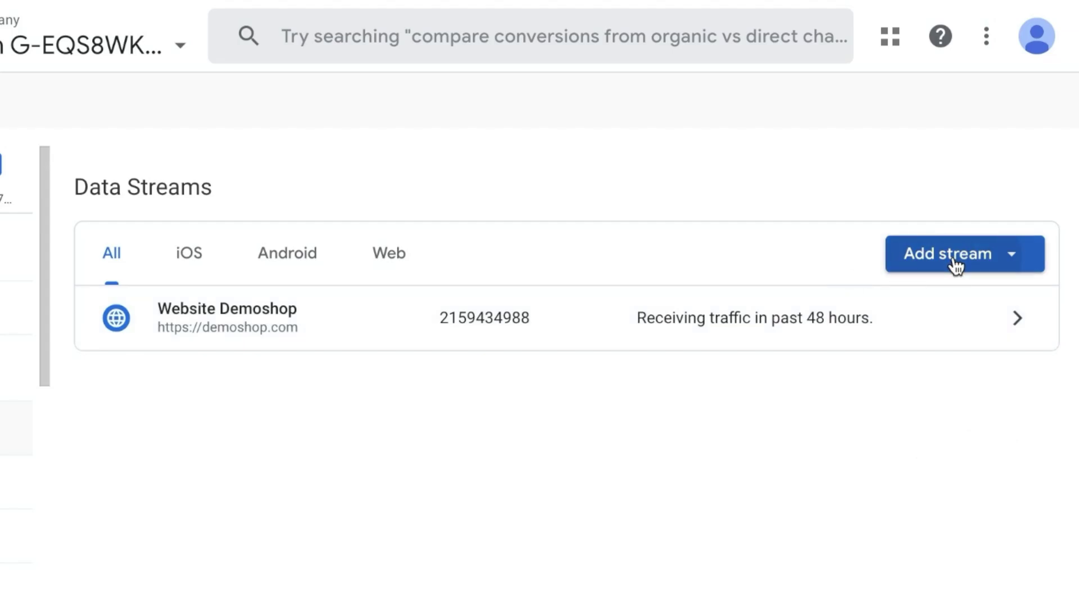
pyautogui.click(956, 263)
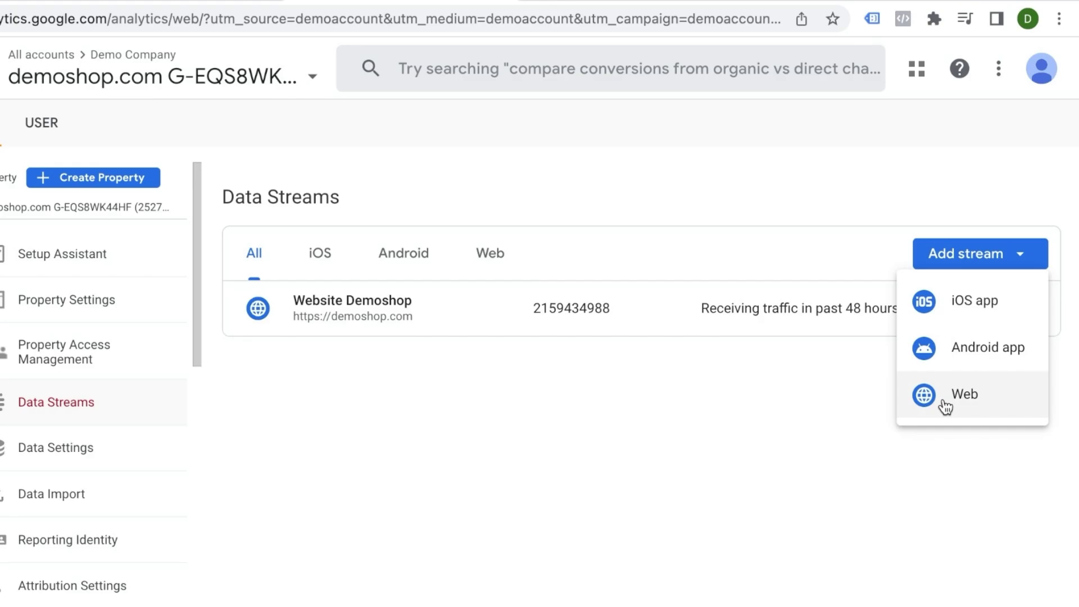
pyautogui.click(702, 311)
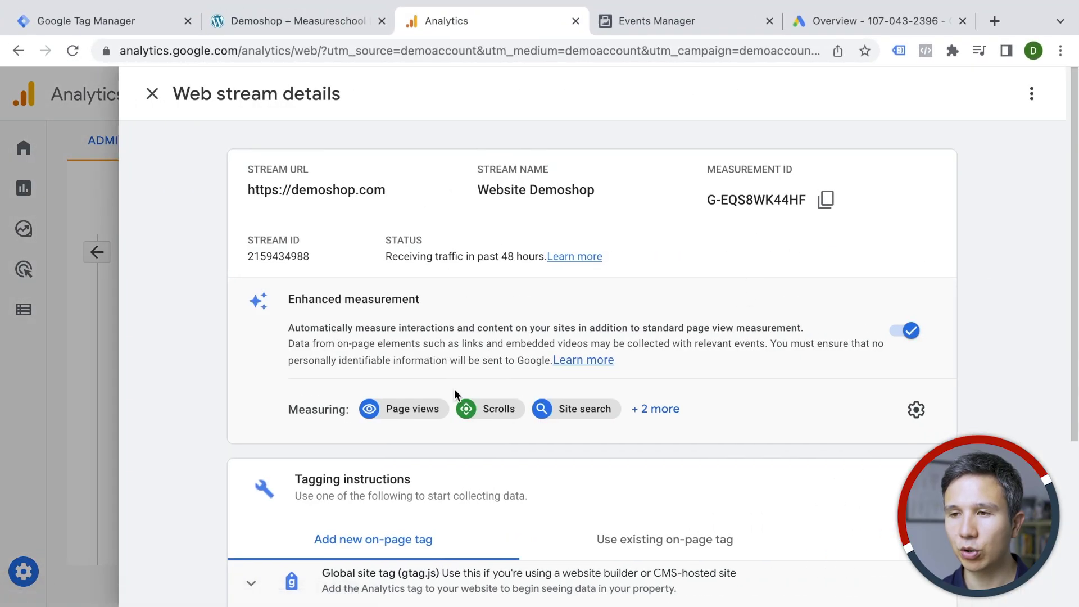
# Step: Reveal the stream's Global site tag (gtag.js) install code, then return to the Tag Manager tag
pyautogui.scroll(-4, 631, 414)
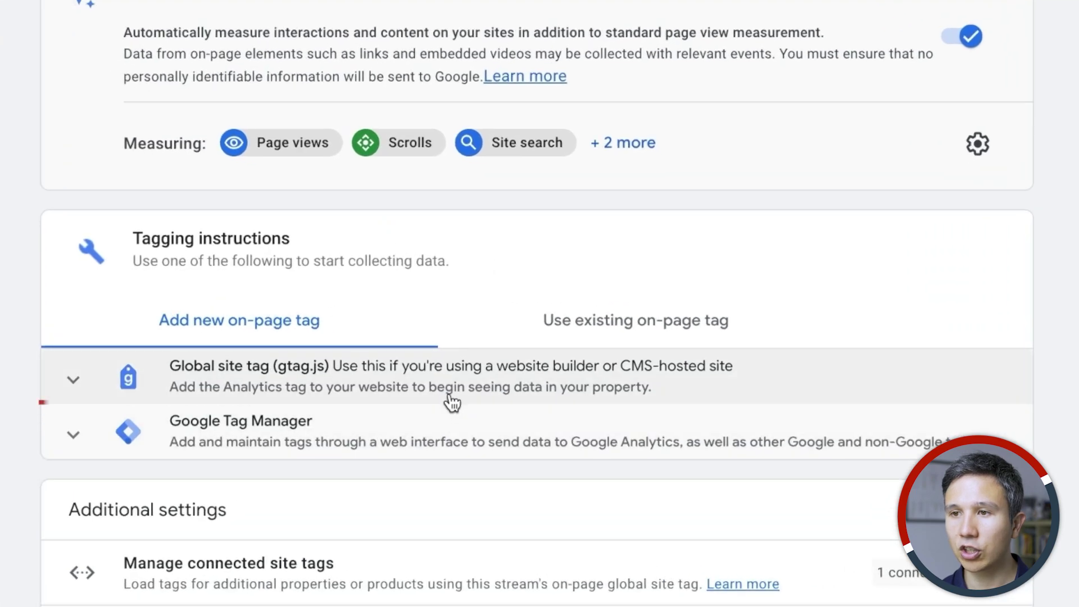
pyautogui.click(528, 358)
pyautogui.scroll(-4, 447, 332)
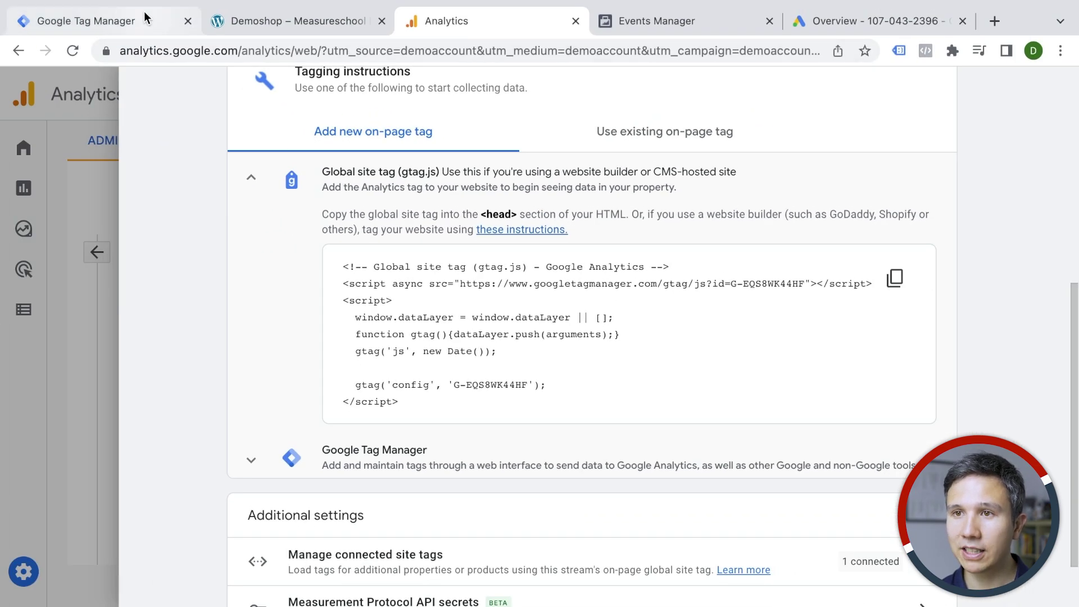
pyautogui.click(145, 17)
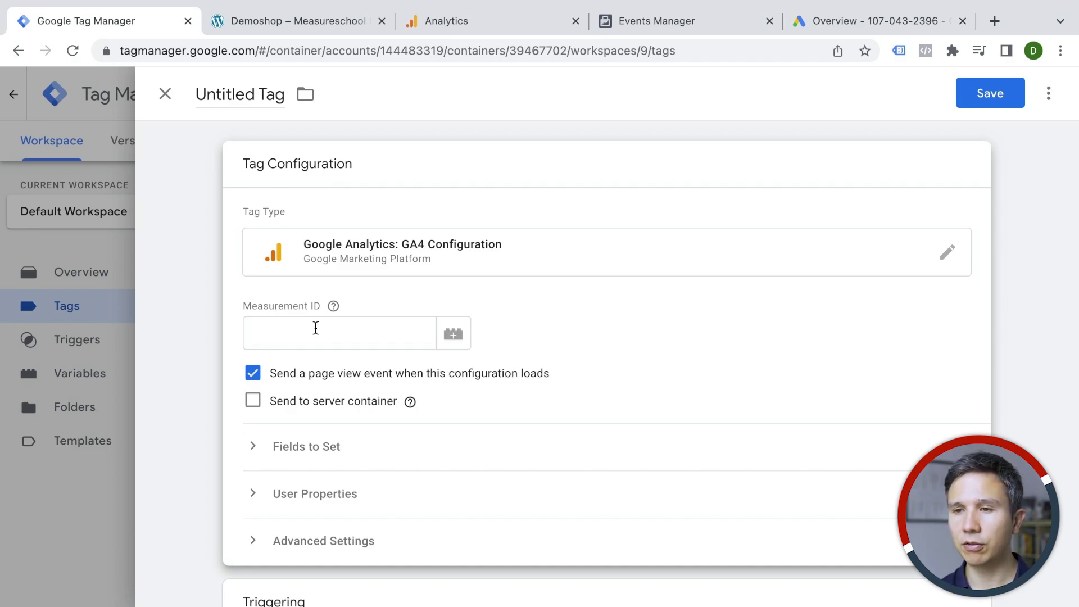
# Step: Expand the GA4 tag's Fields to Set and User Properties sections
pyautogui.click(309, 467)
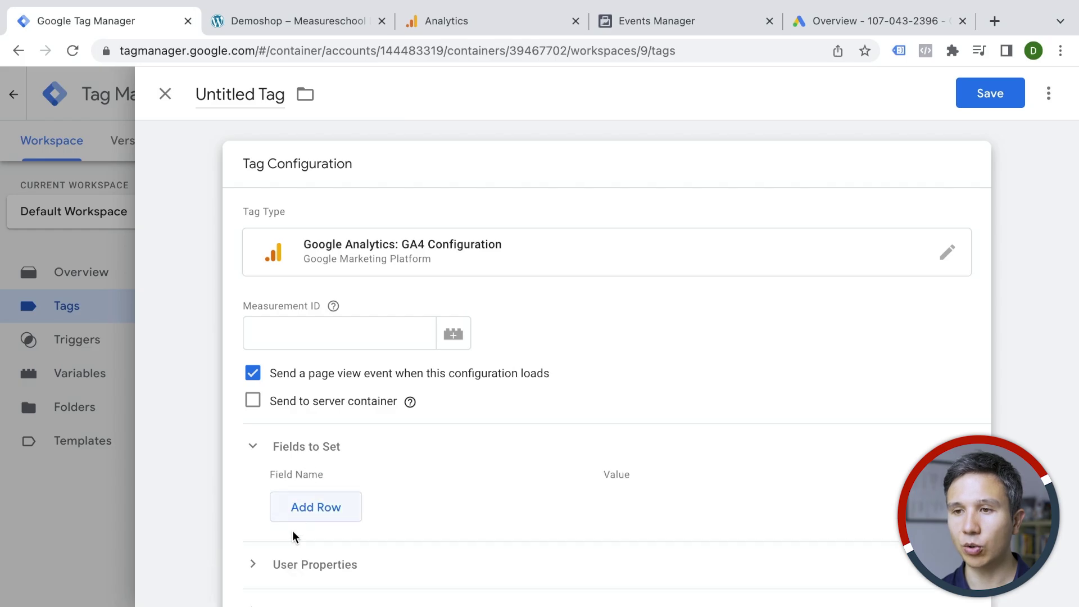
pyautogui.click(287, 567)
pyautogui.scroll(-4, 319, 491)
pyautogui.scroll(4, 318, 491)
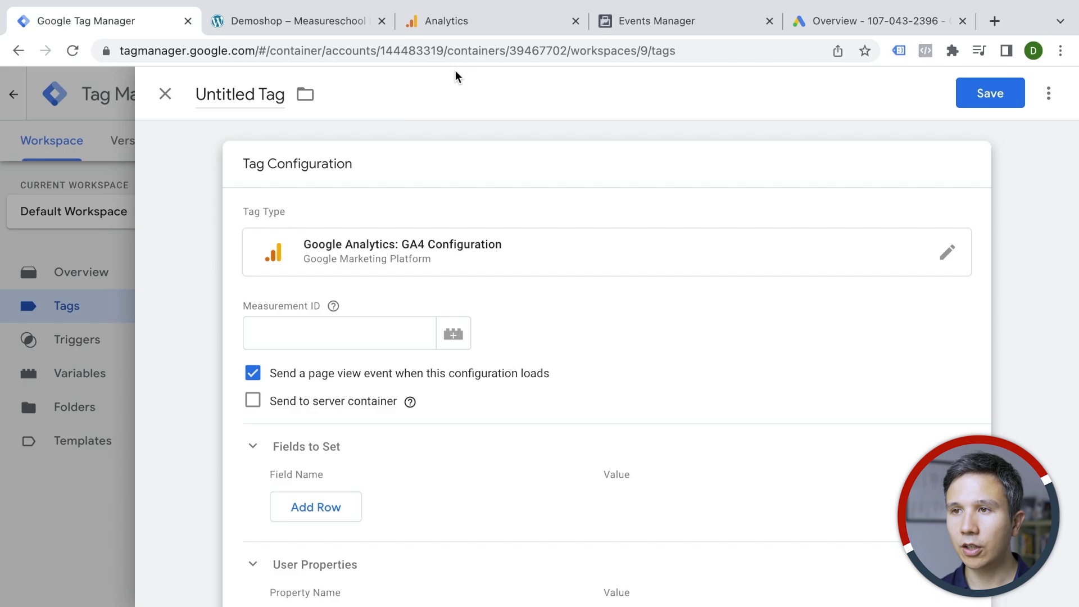
# Step: Copy measurement ID G-EQS8WK44HF from the web stream and paste it into the tag's Measurement ID
pyautogui.click(460, 25)
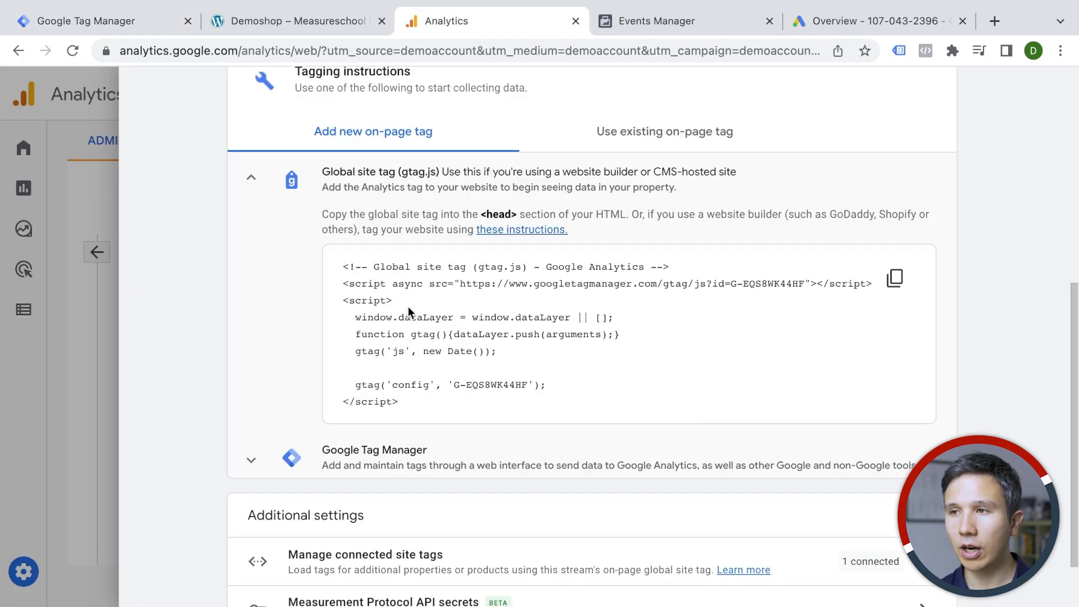
pyautogui.scroll(7, 408, 307)
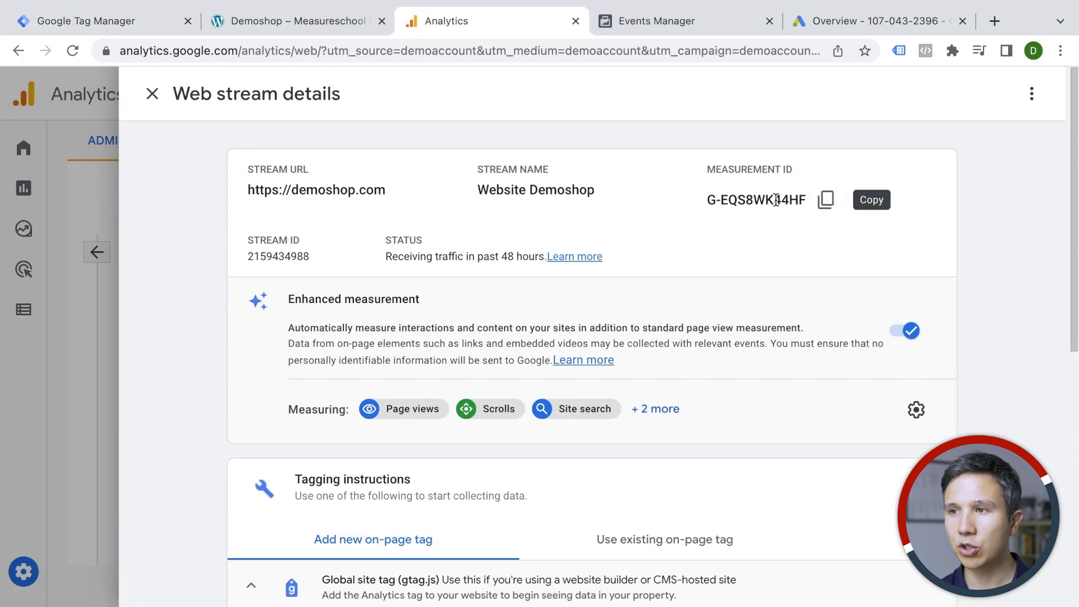
pyautogui.click(826, 200)
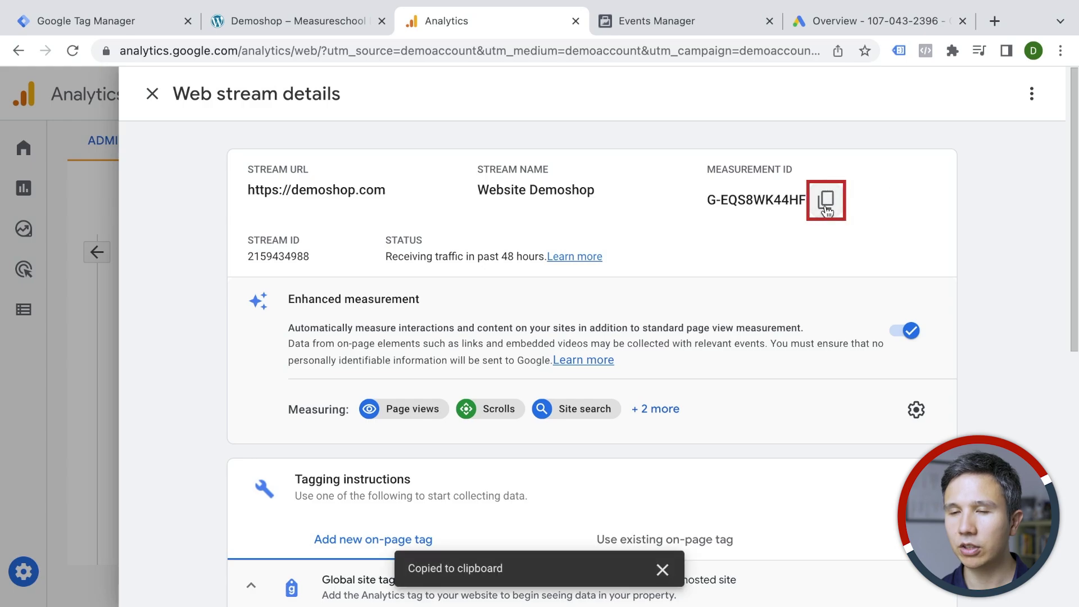
pyautogui.click(131, 19)
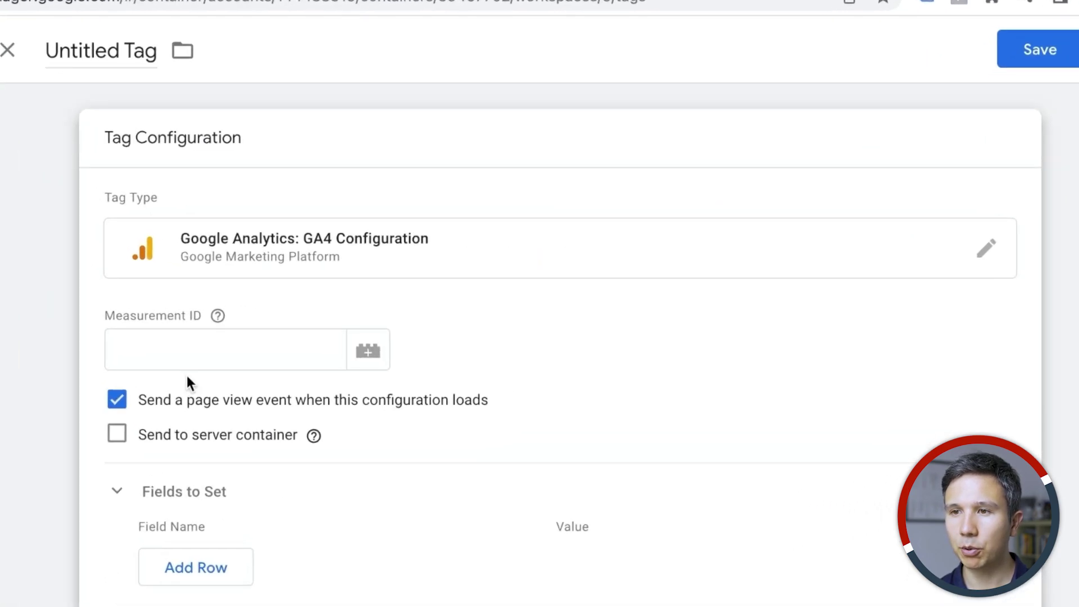
pyautogui.click(321, 338)
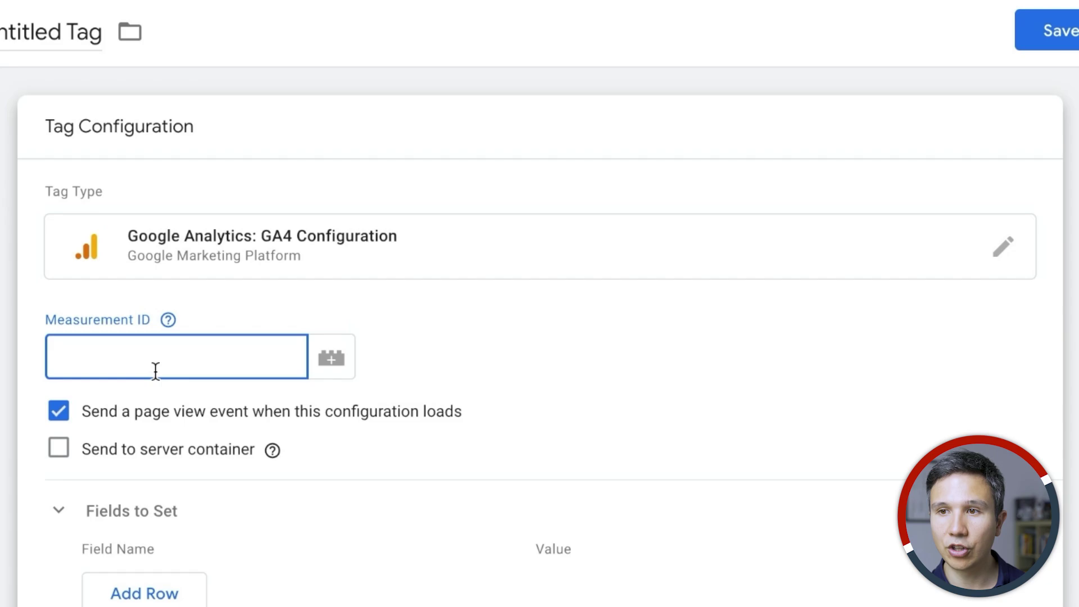
pyautogui.hotkey('ctrl', 'v')
pyautogui.click(563, 365)
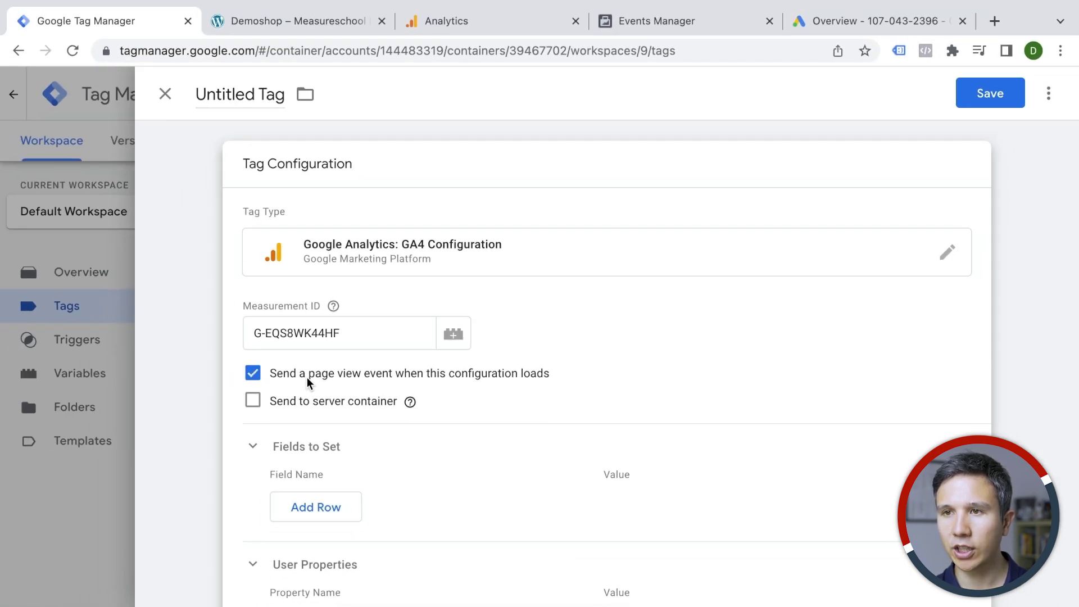
# Step: Title the tag 'GA4 - Config Pageview - All Pages' and bring up its trigger choices
pyautogui.click(222, 94)
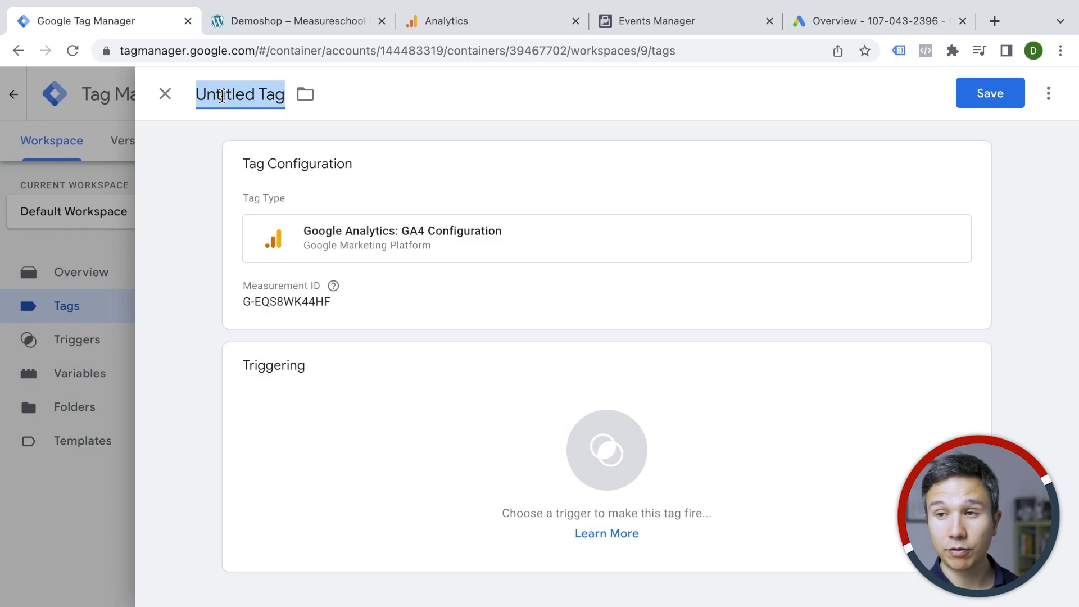
pyautogui.write('GA')
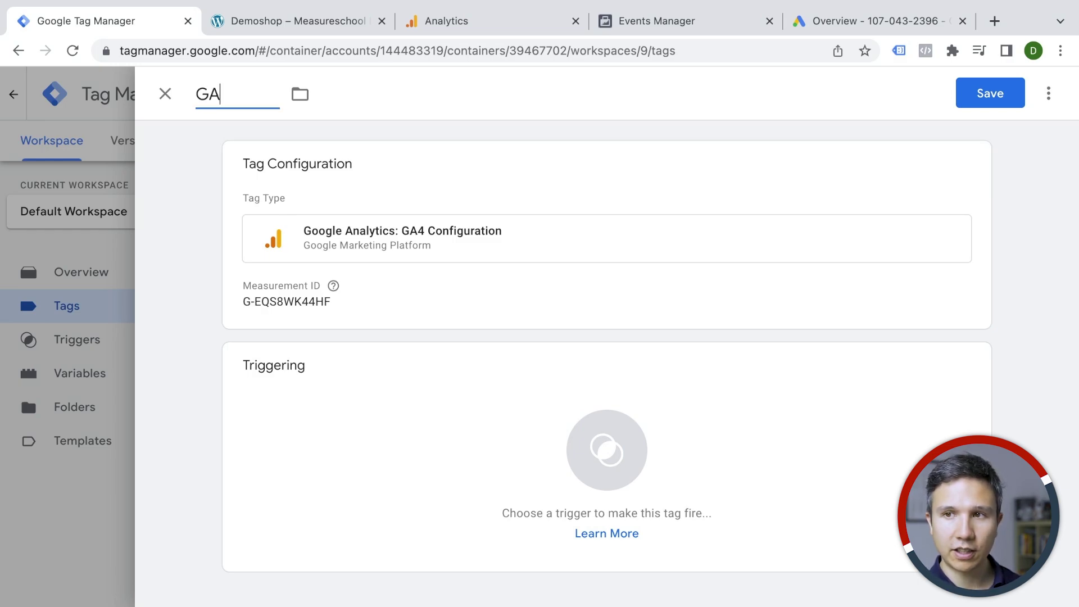
pyautogui.write('4 - Config')
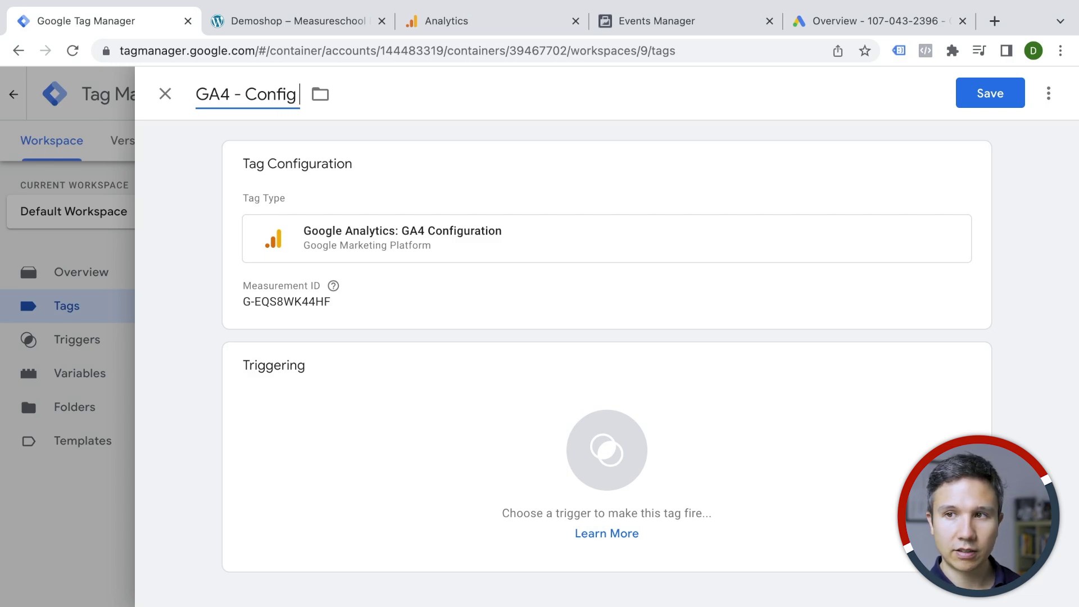
pyautogui.write(' Pageview -')
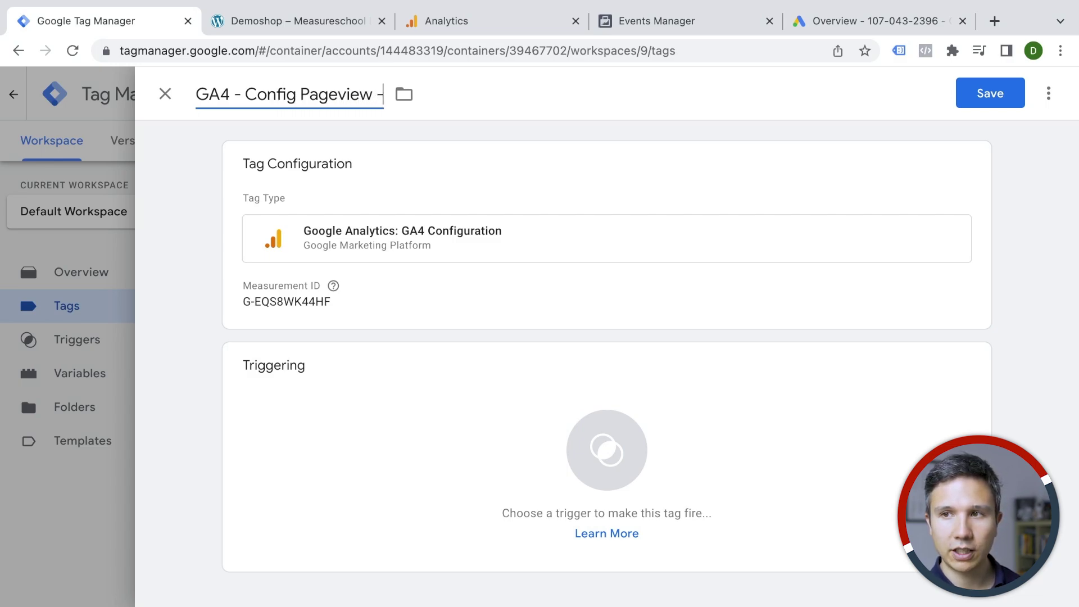
pyautogui.write(' All Pages')
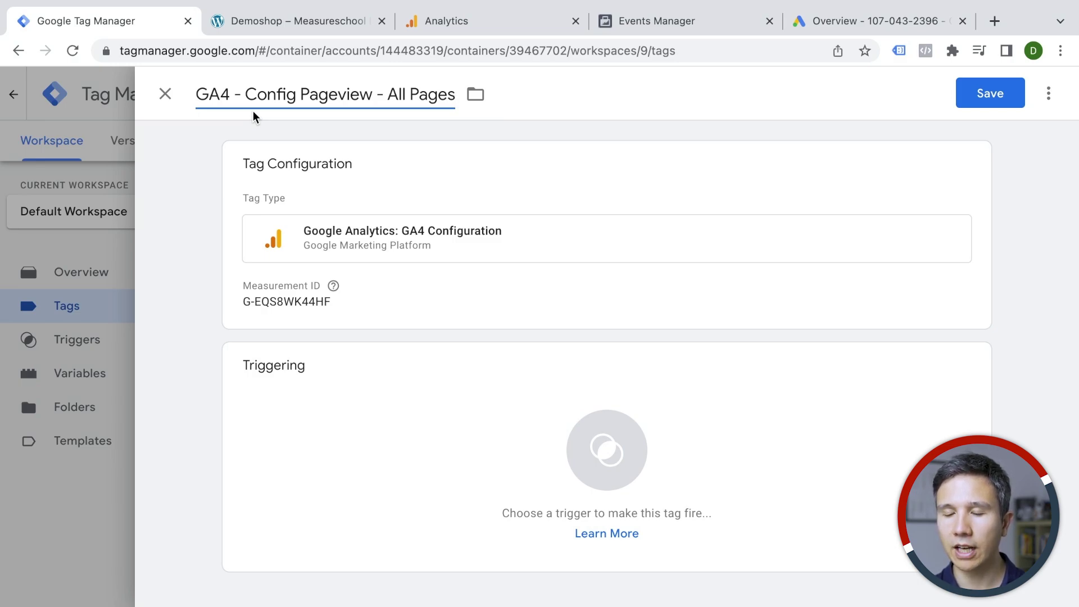
pyautogui.click(330, 475)
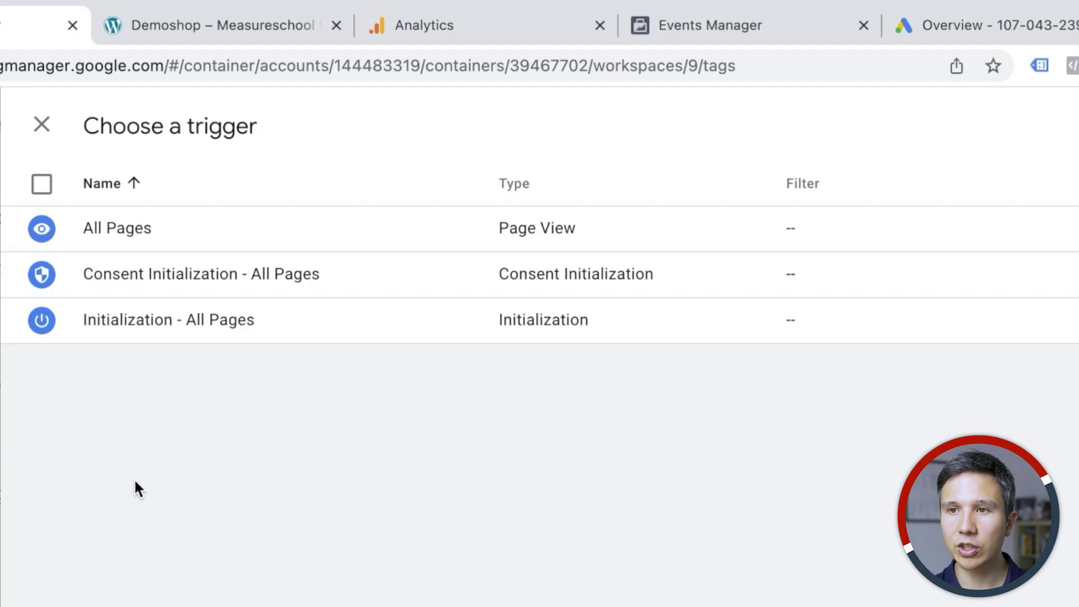
# Step: Add the All Pages trigger to the GA4 tag and save it
pyautogui.click(49, 239)
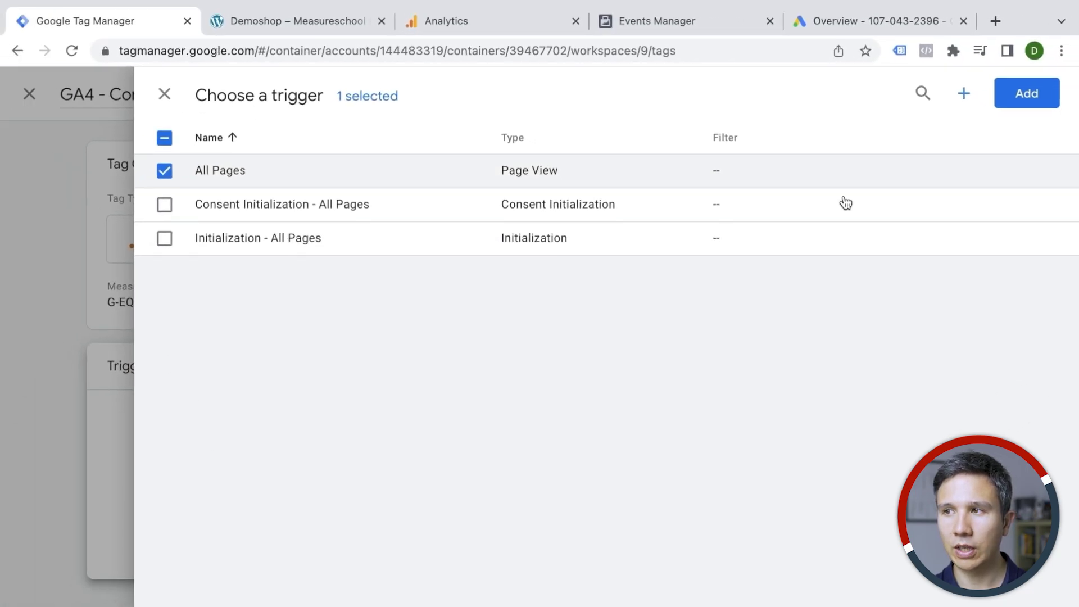
pyautogui.click(1029, 92)
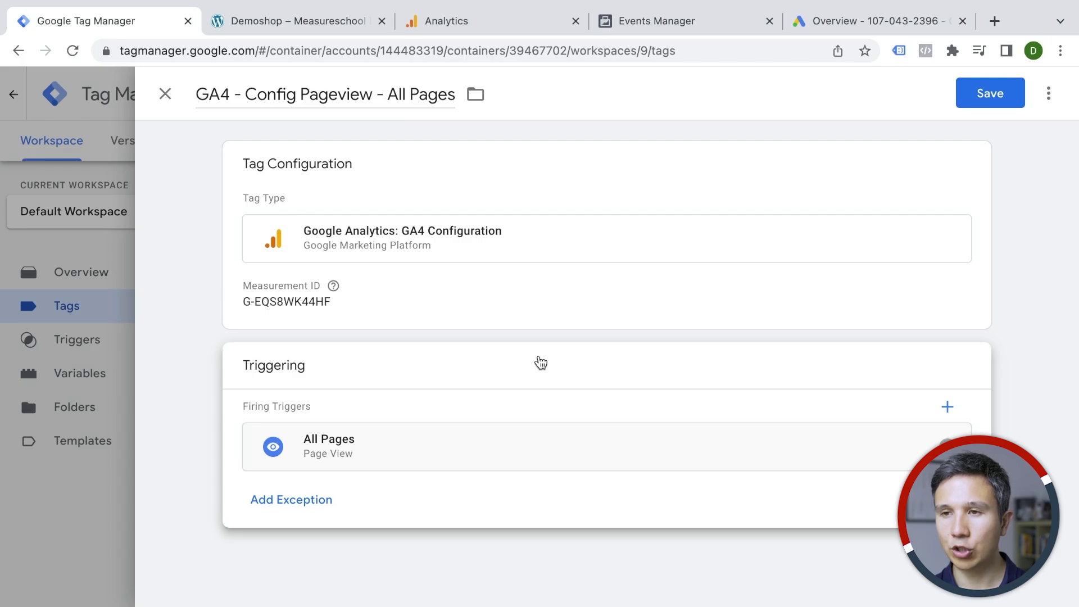
pyautogui.click(989, 100)
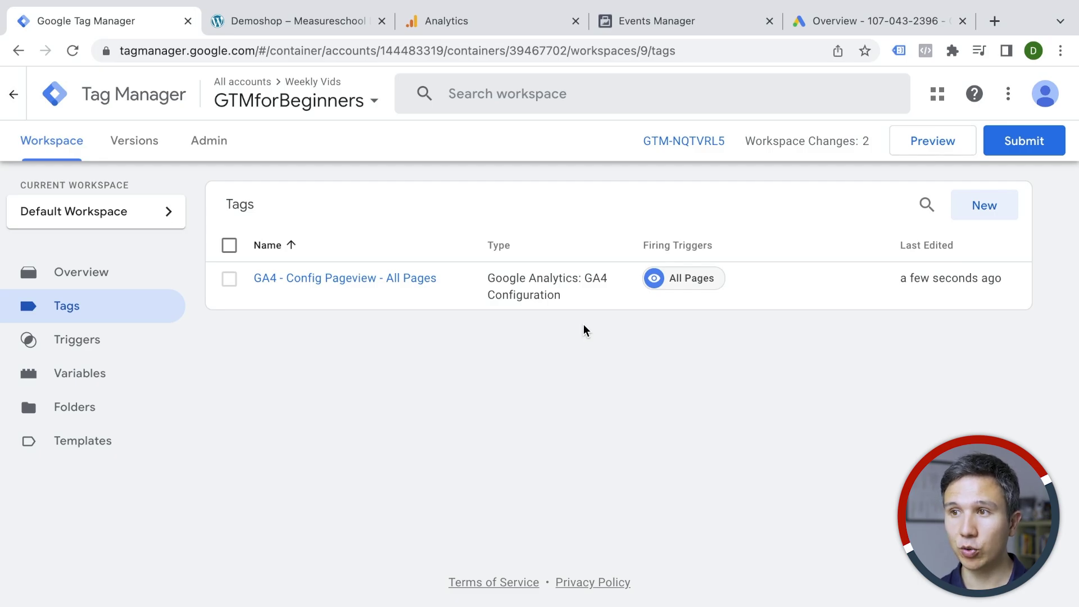
# Step: Connect Tag Assistant preview to the Demoshop site and confirm the GA4 tag fired once
pyautogui.click(929, 144)
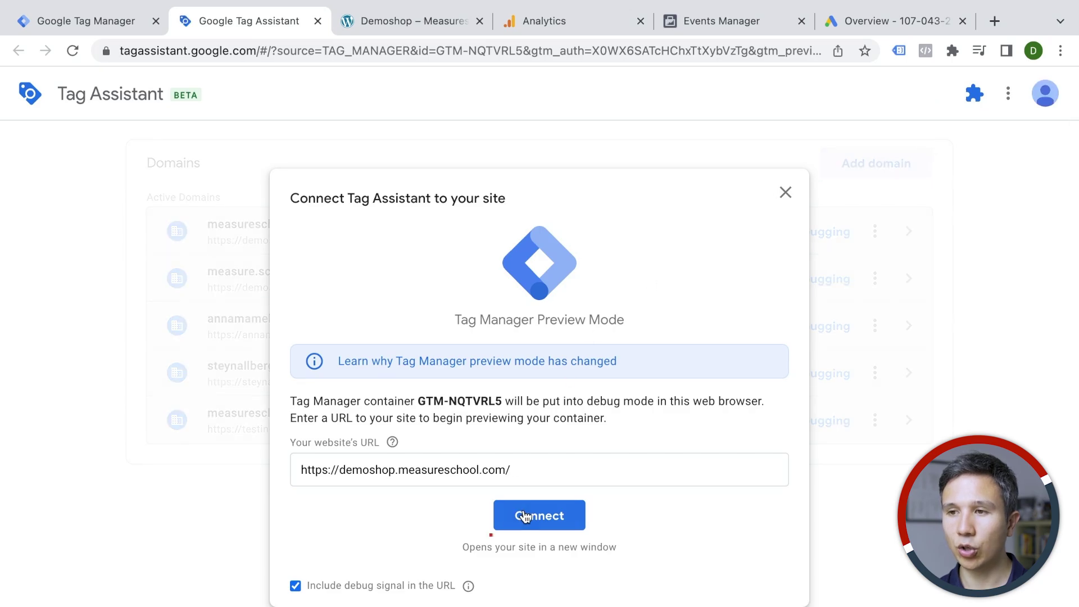
pyautogui.click(525, 516)
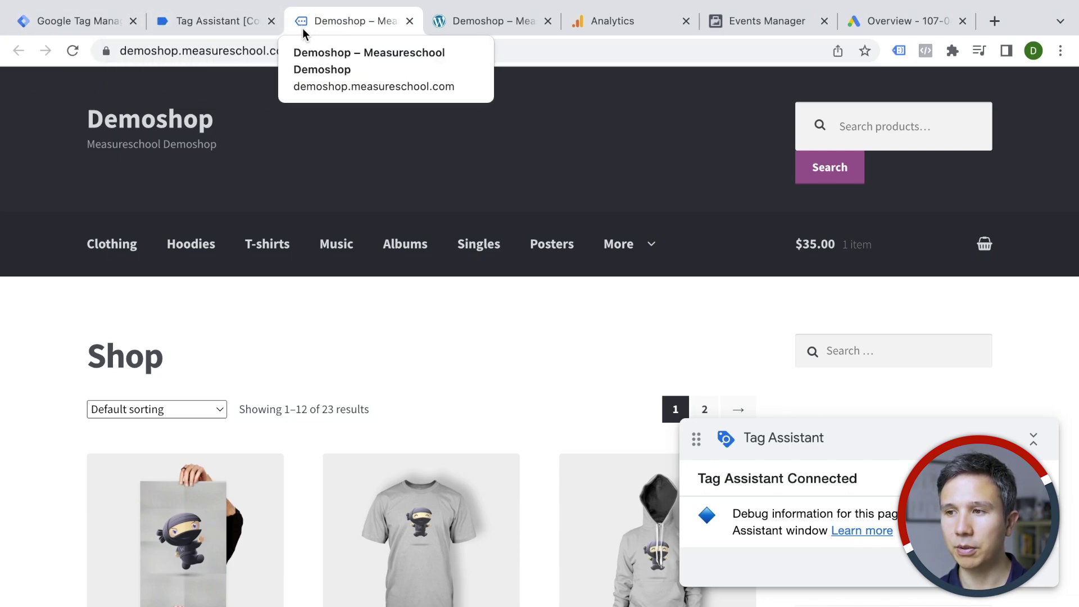
pyautogui.click(224, 19)
pyautogui.click(532, 393)
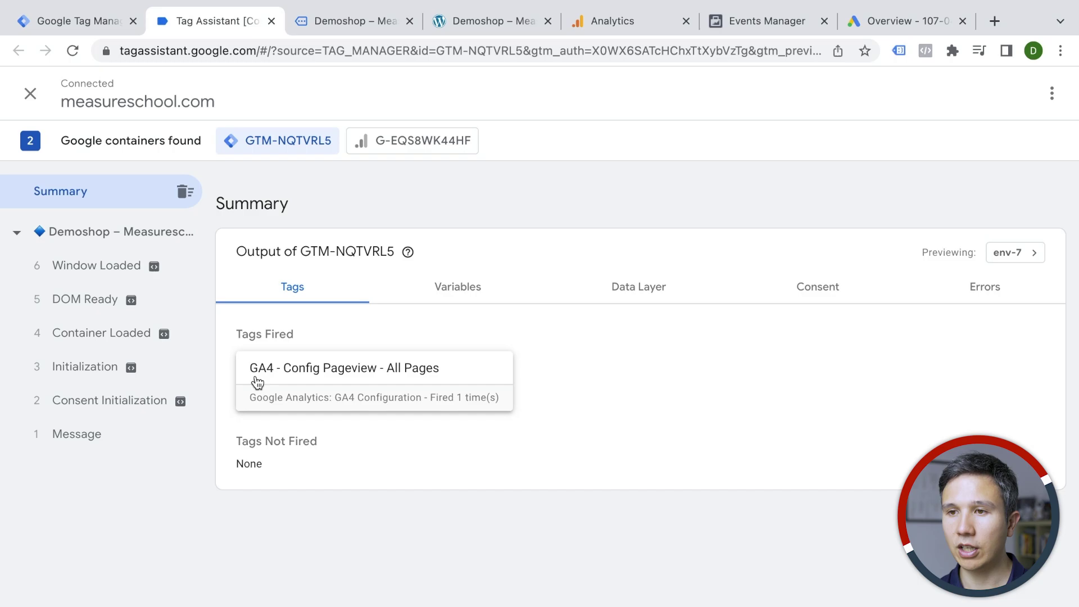
pyautogui.click(329, 20)
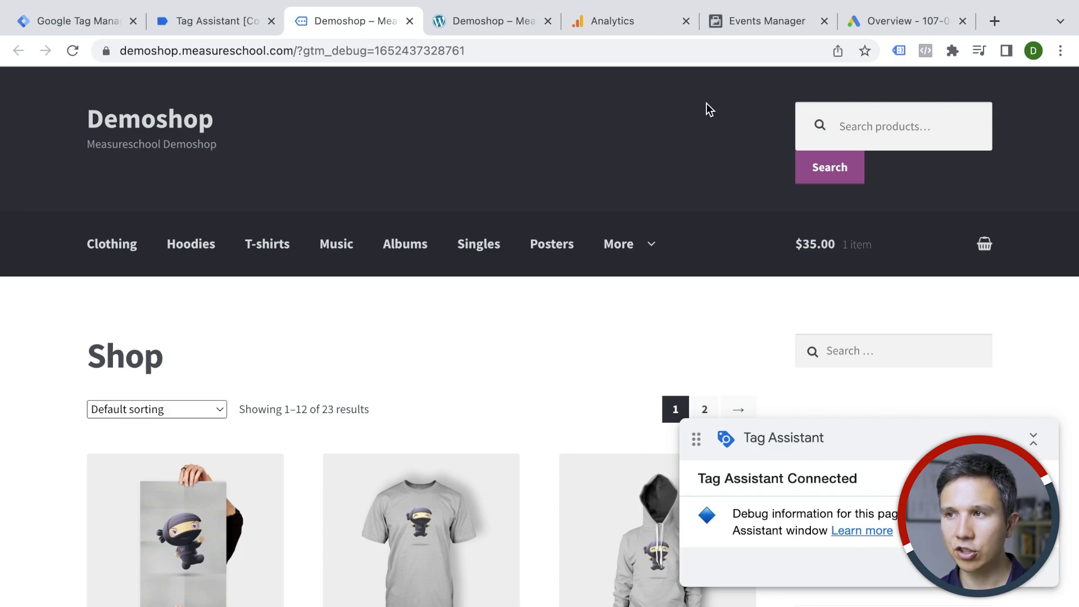
# Step: Enable Tag Assistant Legacy on the Demoshop tab, reload, and review the detected G-EQS8WK44HF tag
pyautogui.click(905, 53)
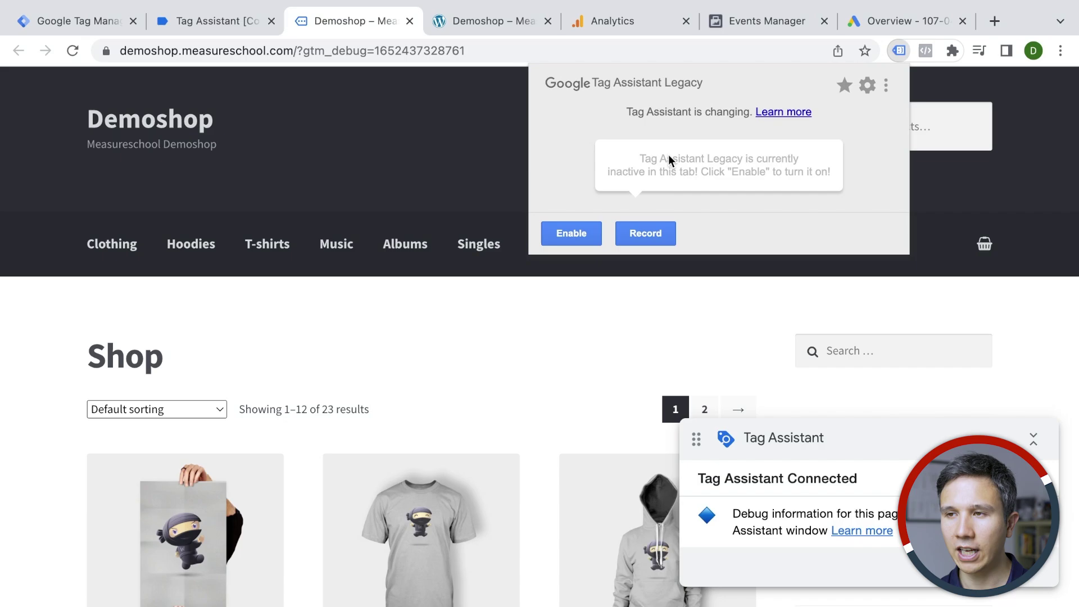
pyautogui.click(558, 238)
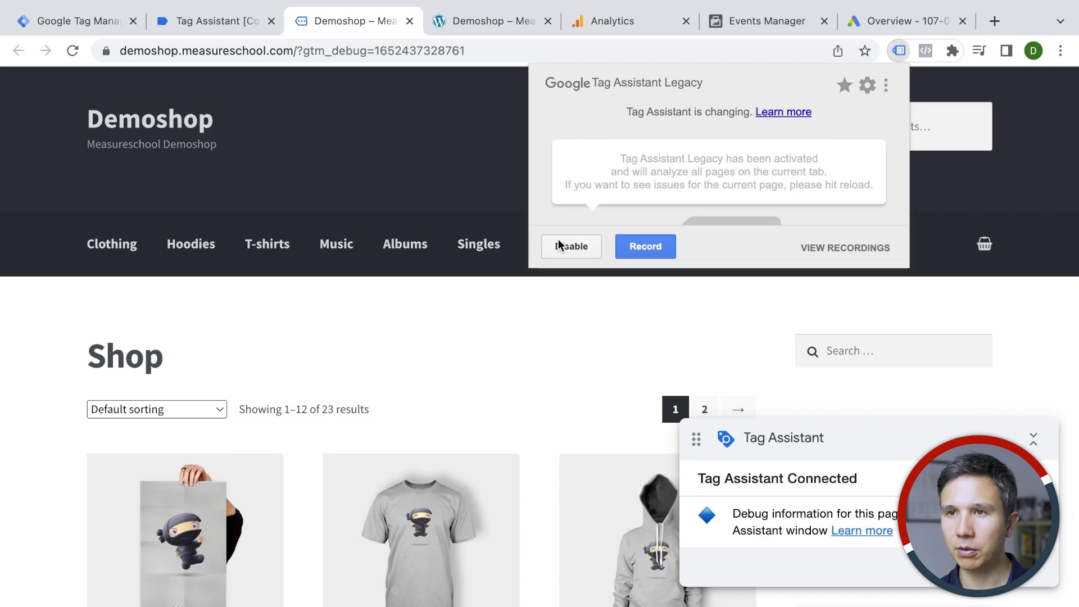
pyautogui.click(68, 51)
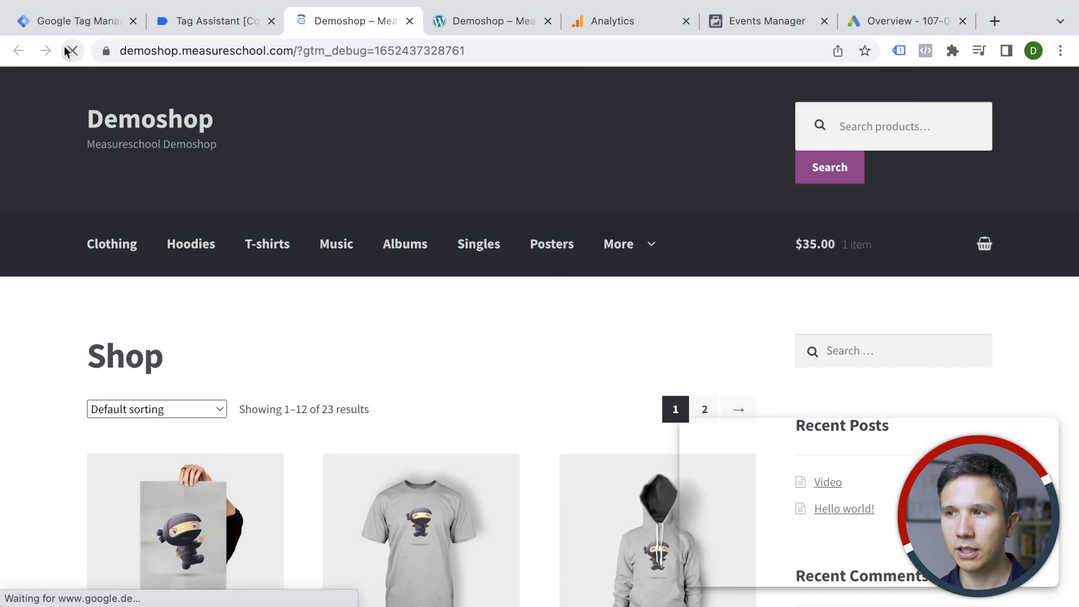
pyautogui.click(899, 51)
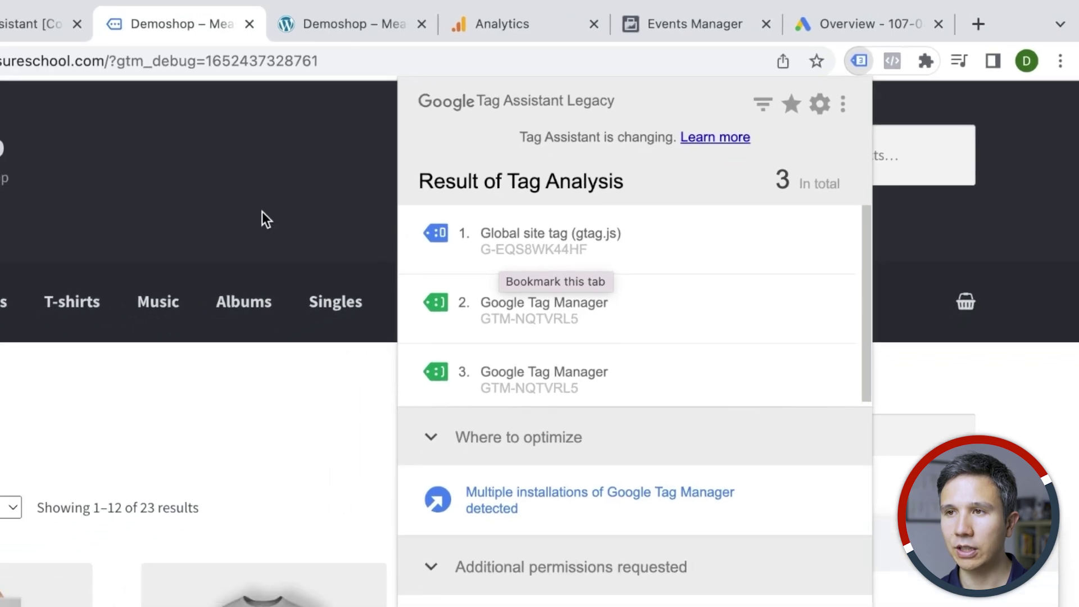
pyautogui.click(193, 238)
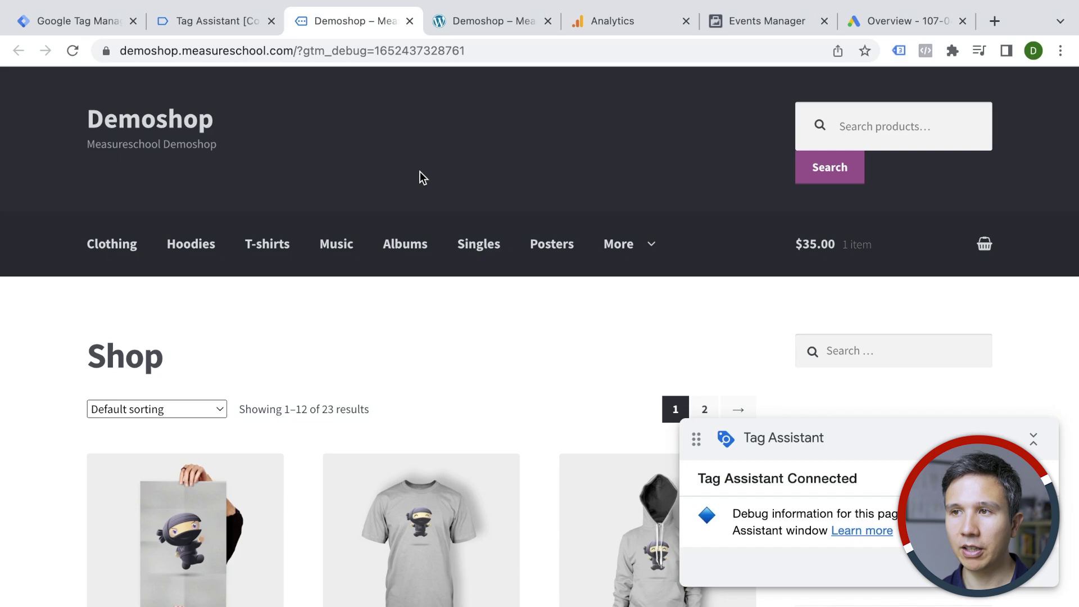
# Step: Close the web stream details in Google Analytics and open DebugView
pyautogui.click(595, 27)
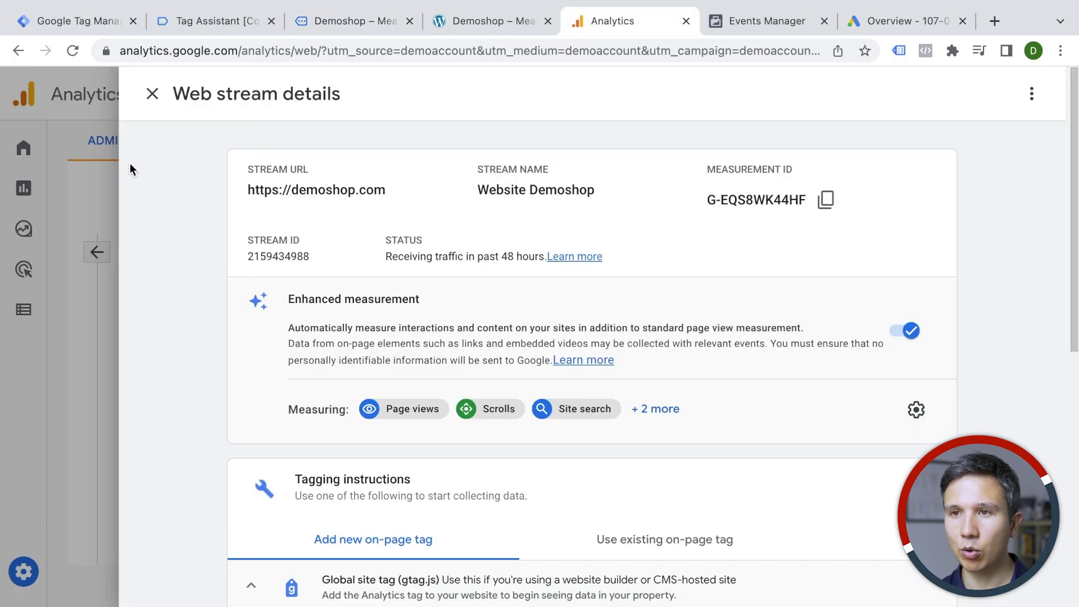
pyautogui.click(147, 96)
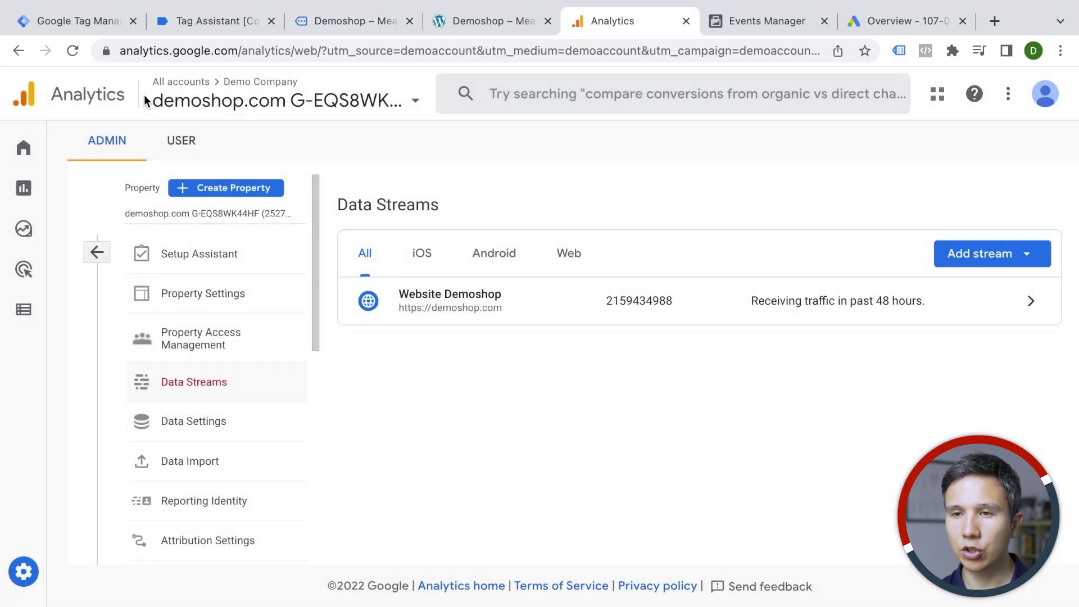
pyautogui.click(25, 316)
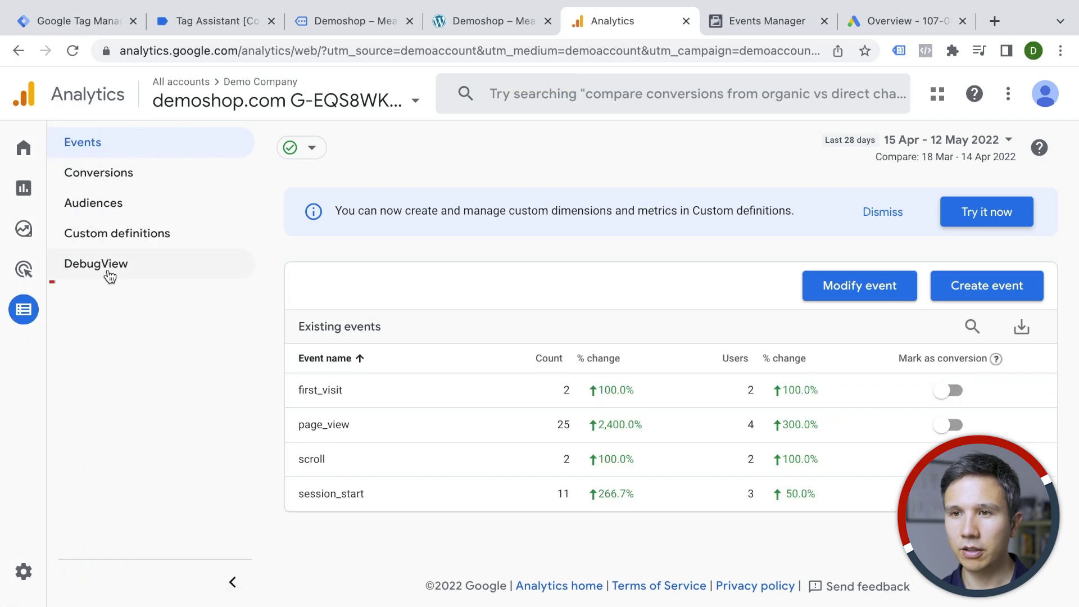
pyautogui.click(110, 275)
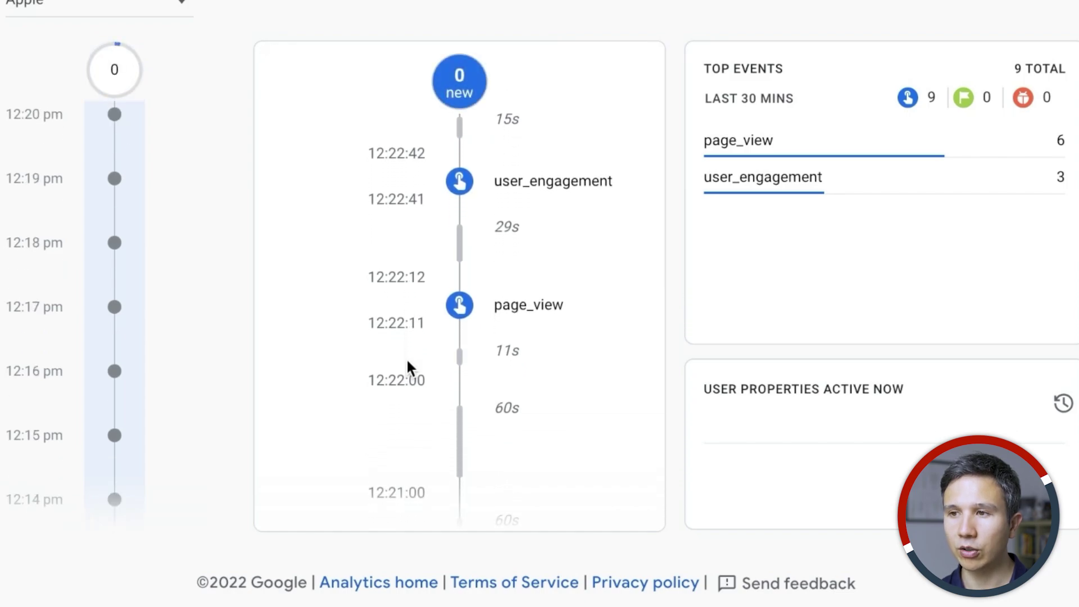
# Step: Inspect the page_view and user_engagement event parameters, then check the Tag Assistant summary
pyautogui.click(460, 298)
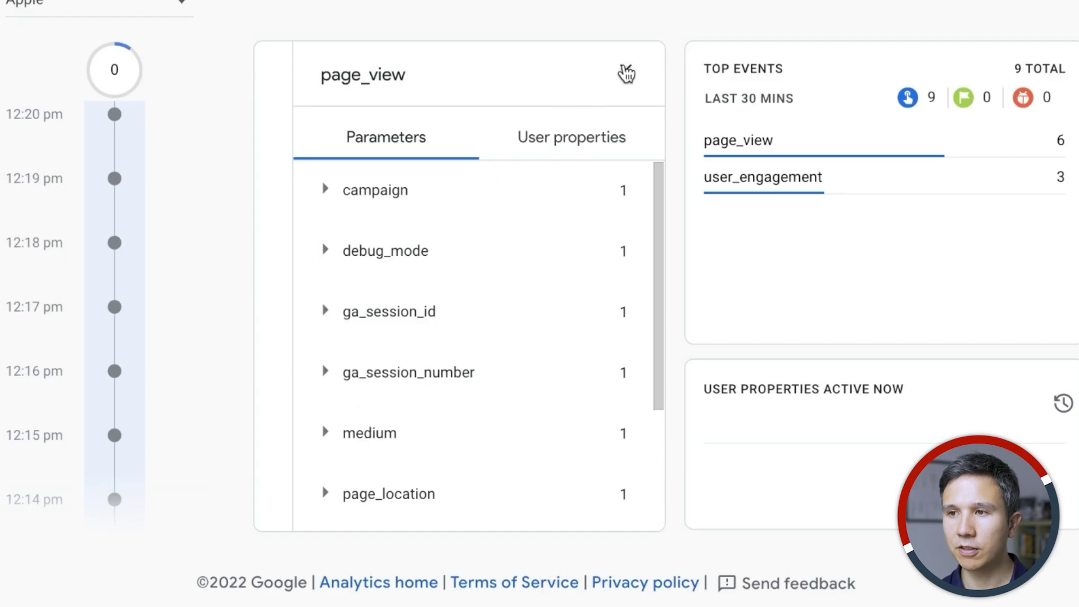
pyautogui.click(626, 71)
pyautogui.click(460, 171)
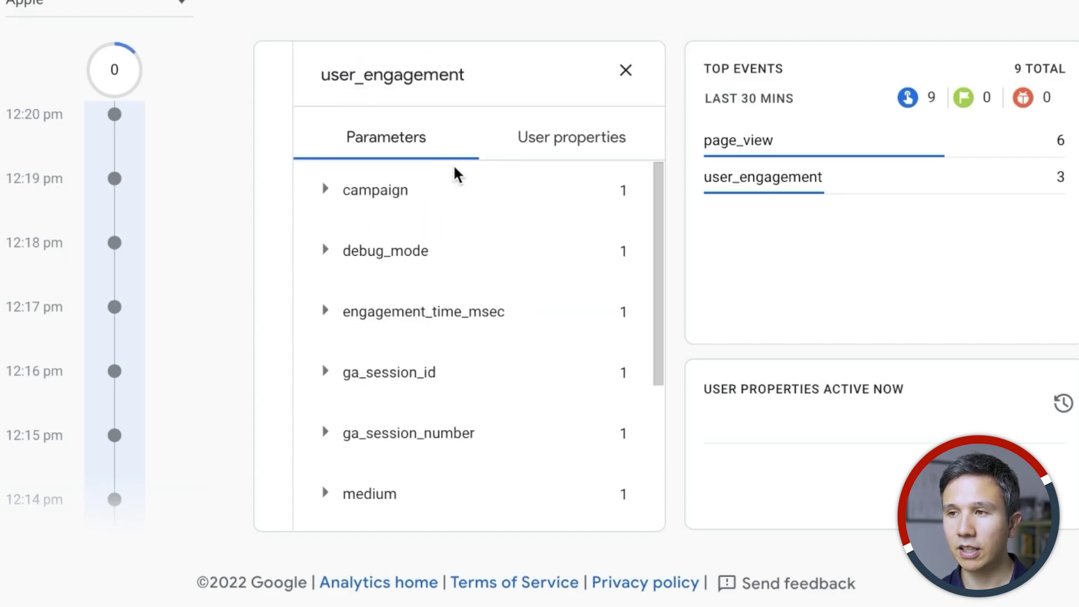
pyautogui.click(626, 70)
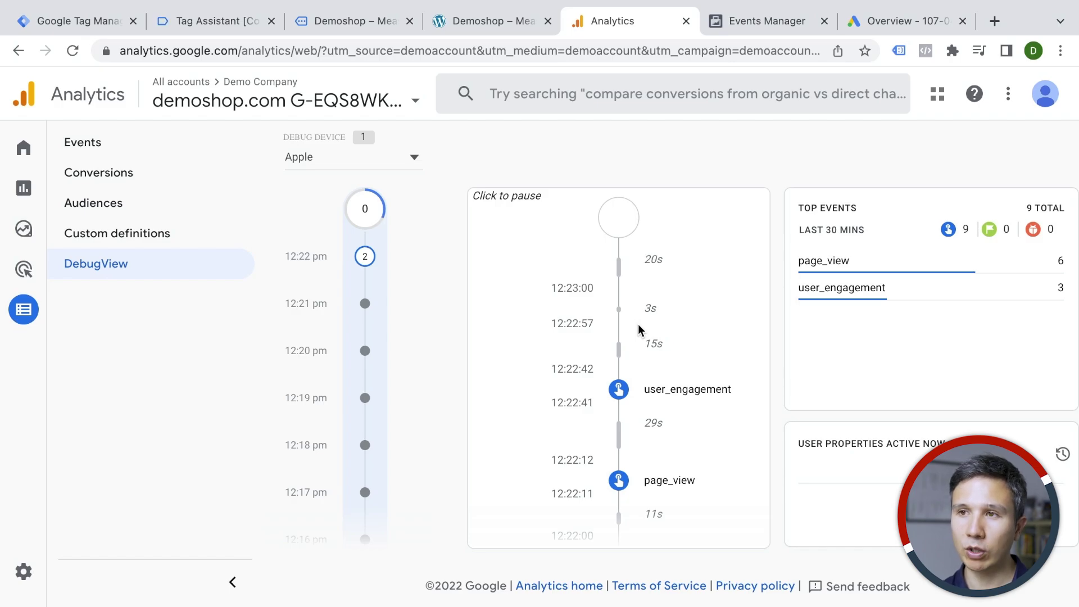
pyautogui.click(228, 24)
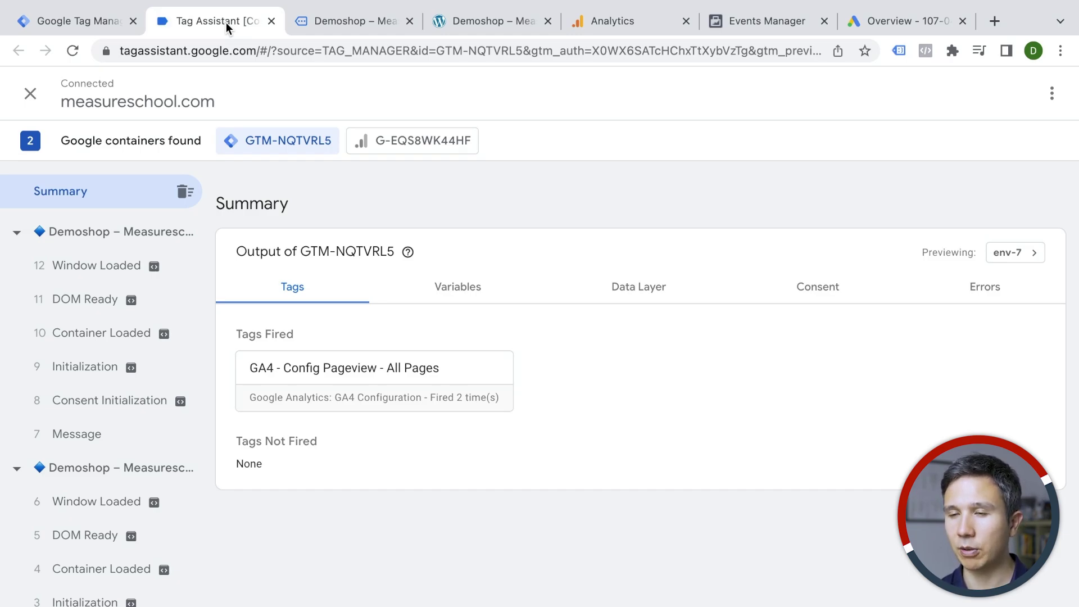
# Step: Browse the Demoshop from the Happy Ninja product through Albums to the Woo Album #2 page
pyautogui.click(613, 23)
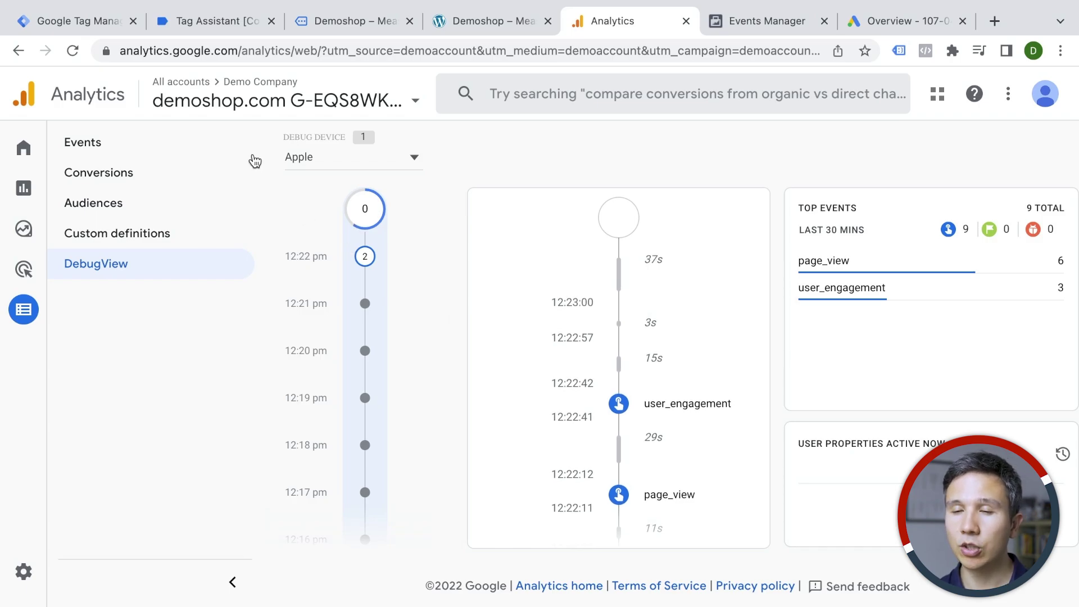
pyautogui.click(218, 25)
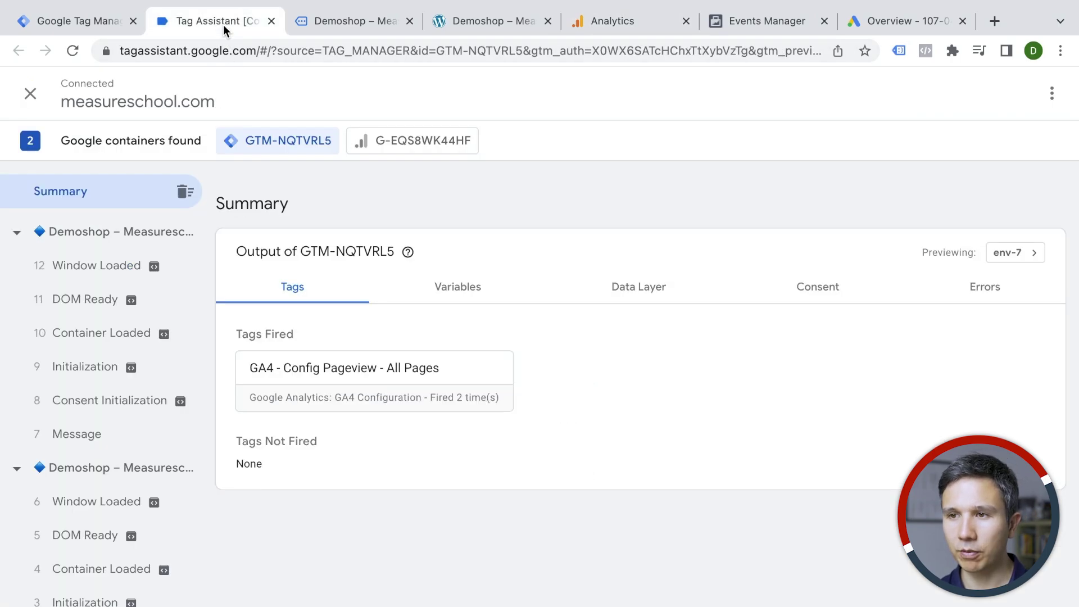
pyautogui.click(330, 21)
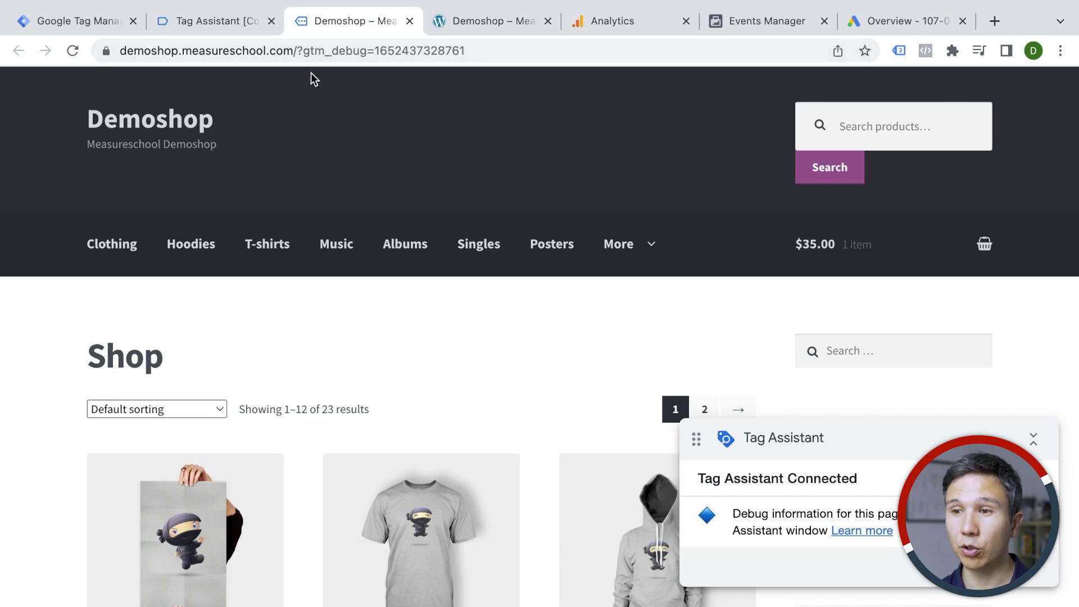
pyautogui.click(417, 523)
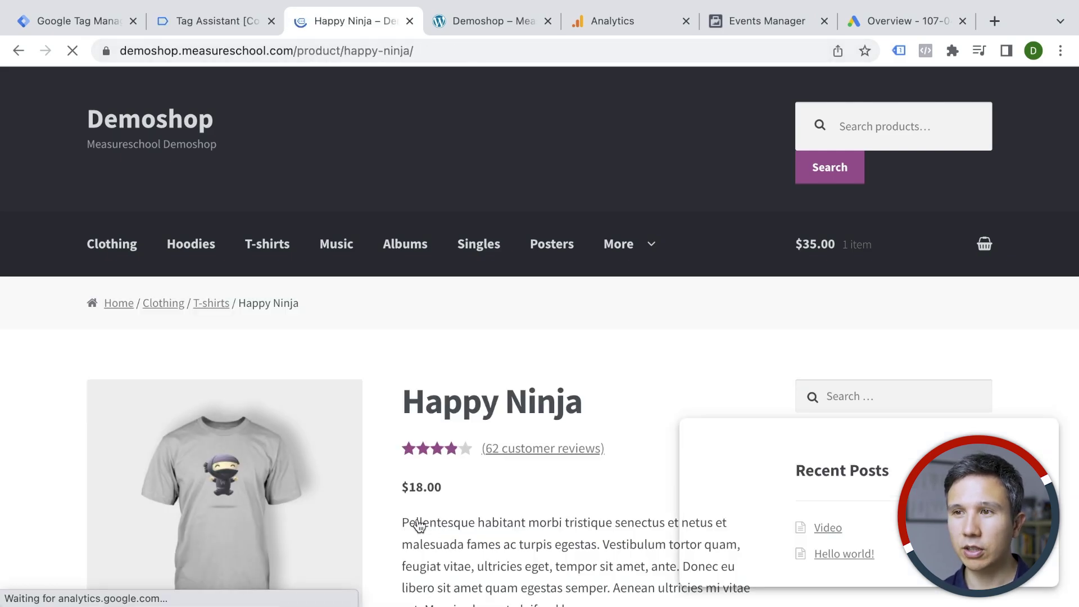
pyautogui.click(406, 246)
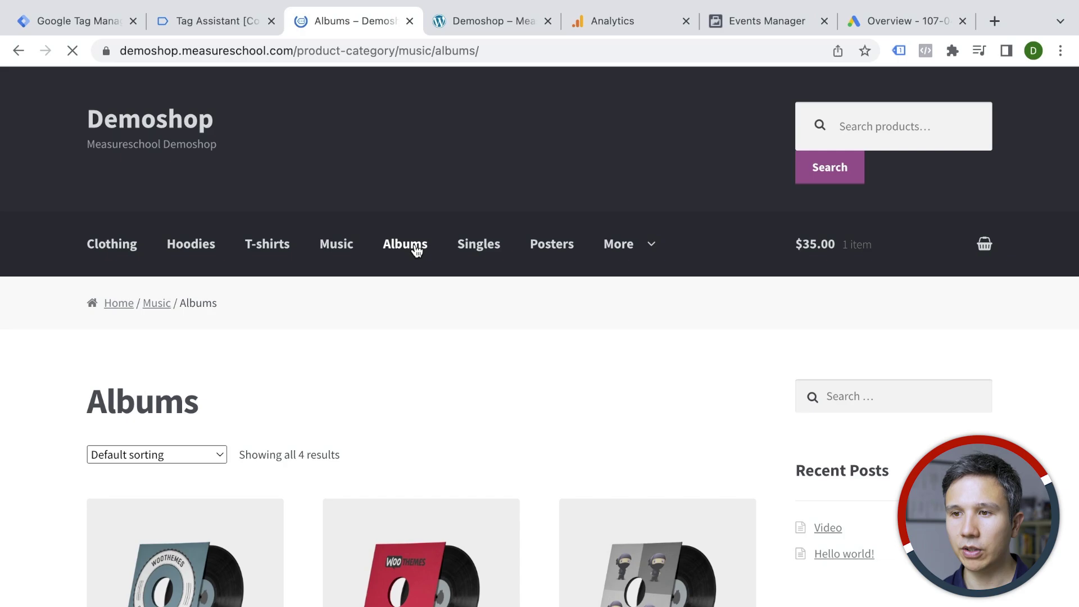
pyautogui.click(407, 533)
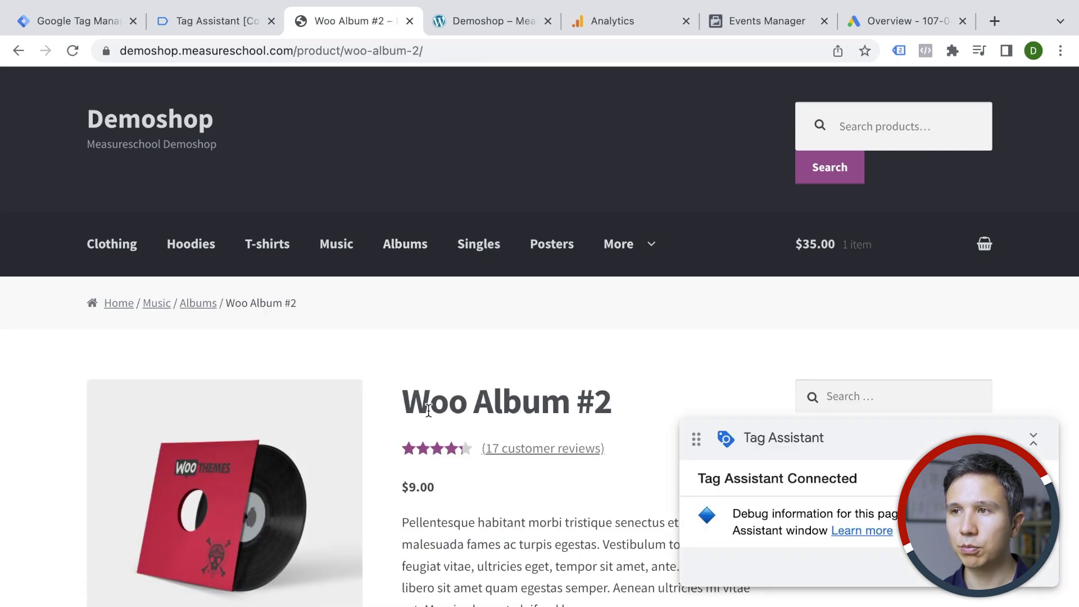
# Step: Verify DebugView logs 8 page_views and Tag Assistant shows 5 GA4 firings, then return to Tag Manager
pyautogui.click(631, 25)
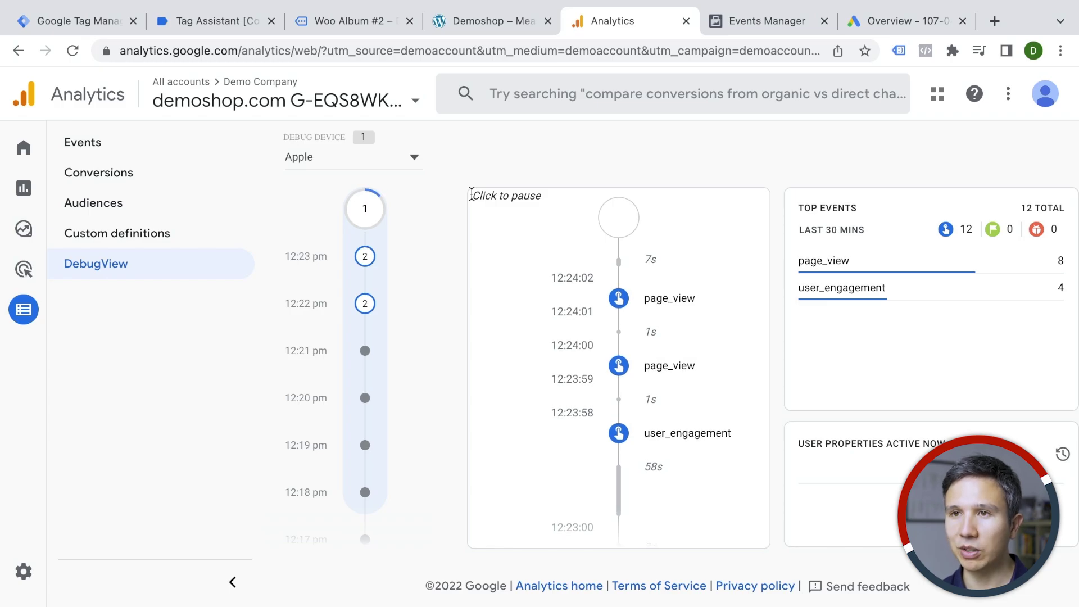
pyautogui.click(221, 21)
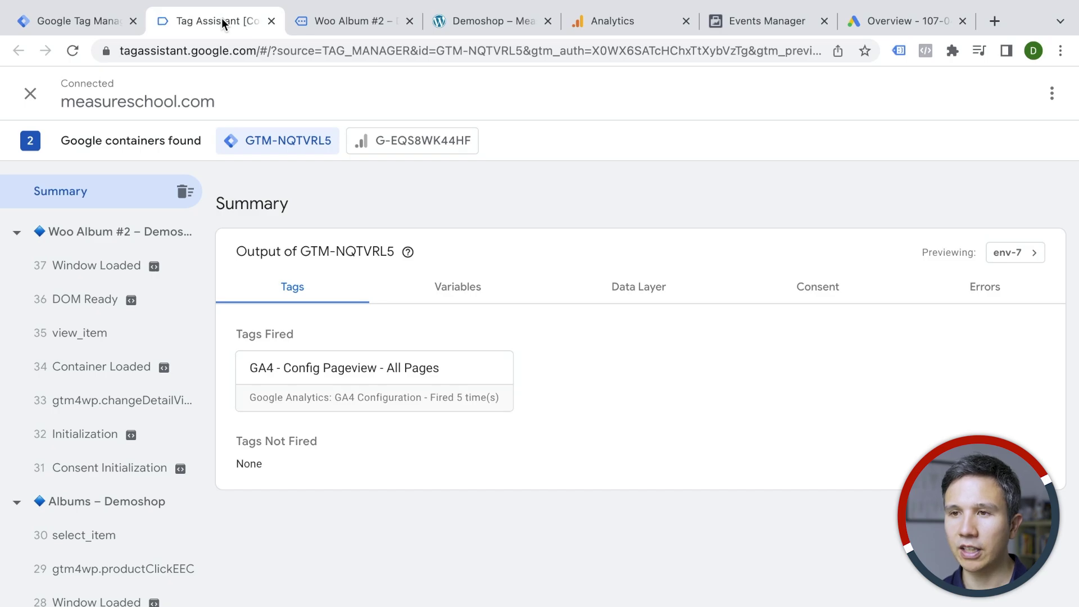
pyautogui.click(88, 22)
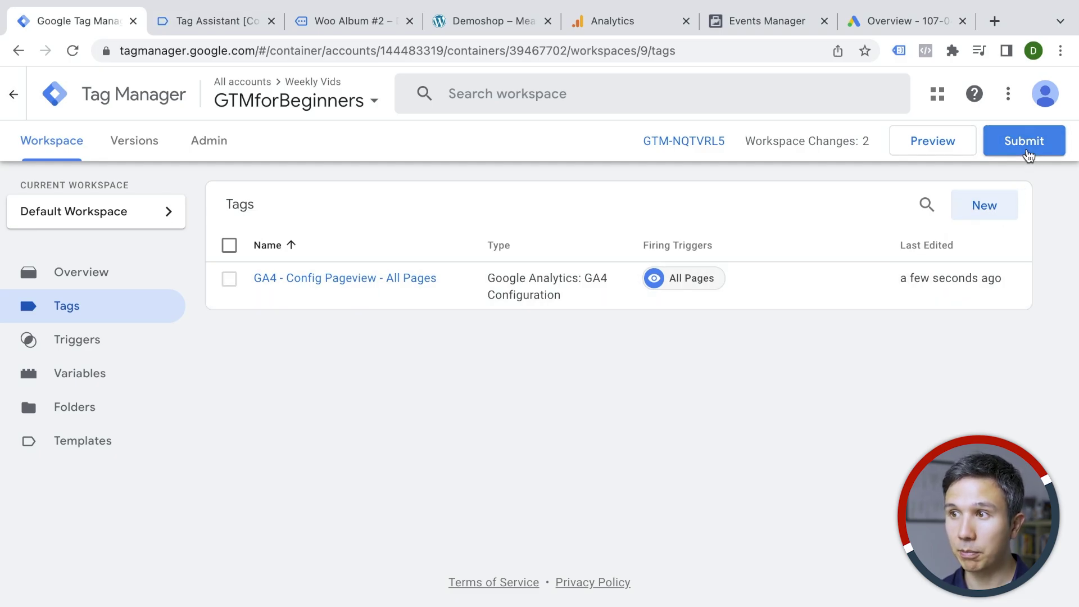
# Step: Submit and publish a new container version named 'added GA4 Config Pageview tag'
pyautogui.click(1028, 155)
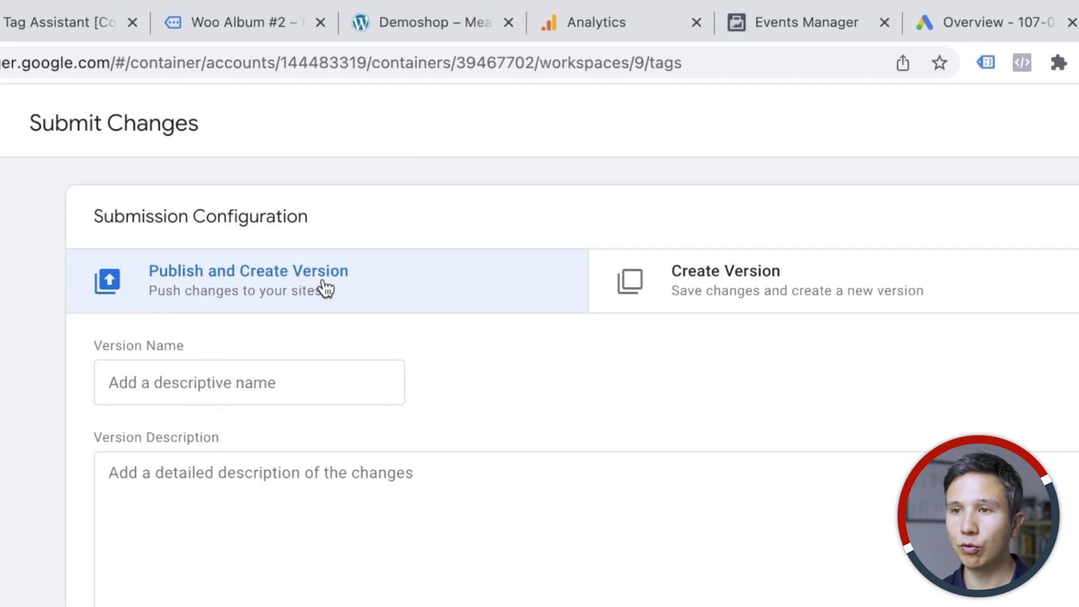
pyautogui.click(137, 383)
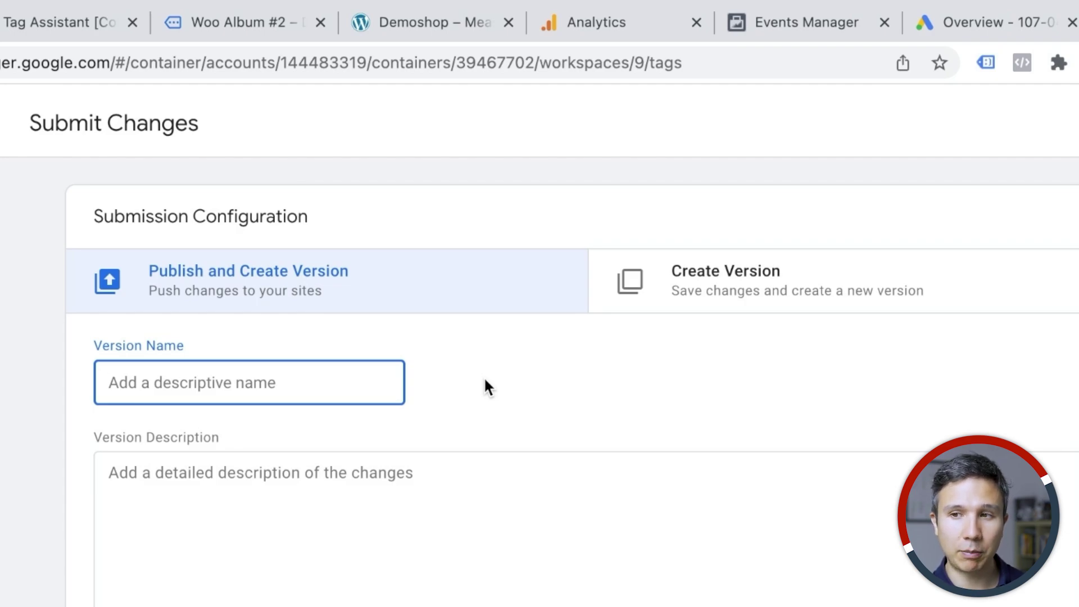
pyautogui.write('added GA4')
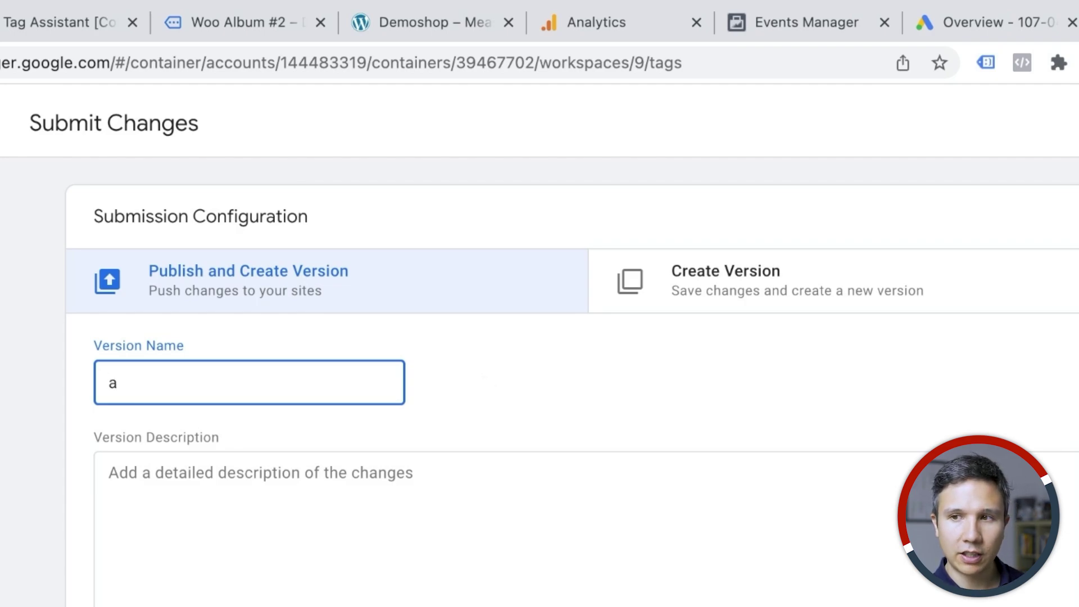
pyautogui.write(' Config Pageview tag')
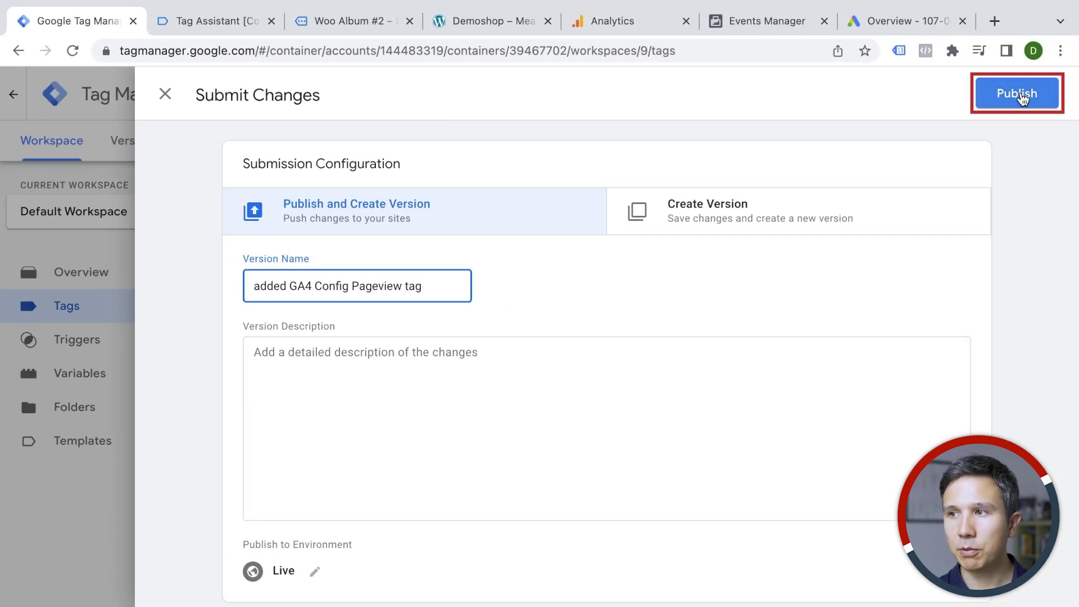
pyautogui.click(1020, 95)
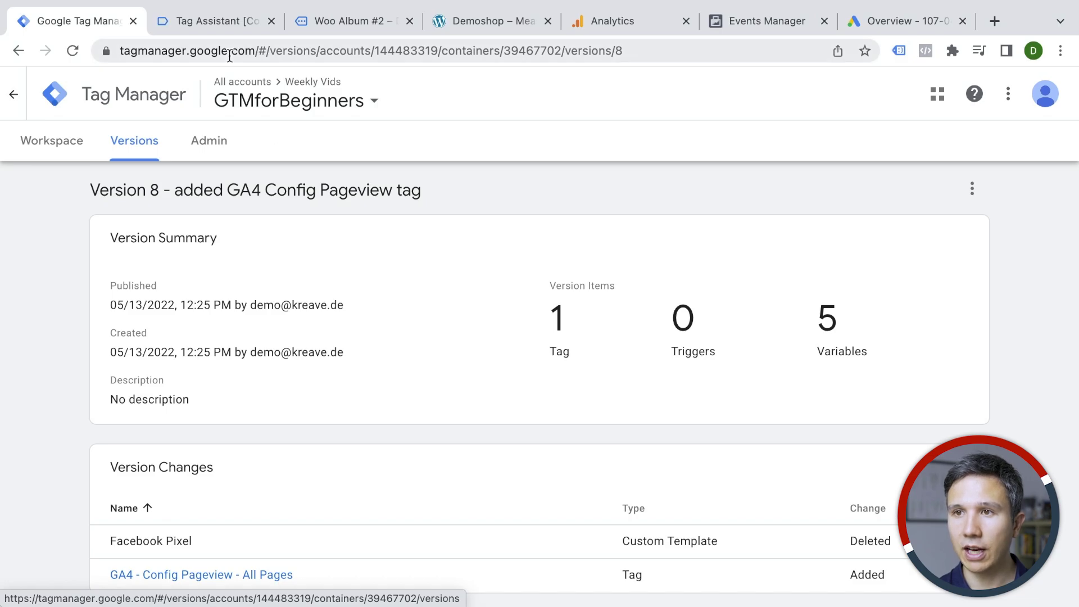
# Step: Stop the Tag Assistant preview debugging session
pyautogui.click(227, 26)
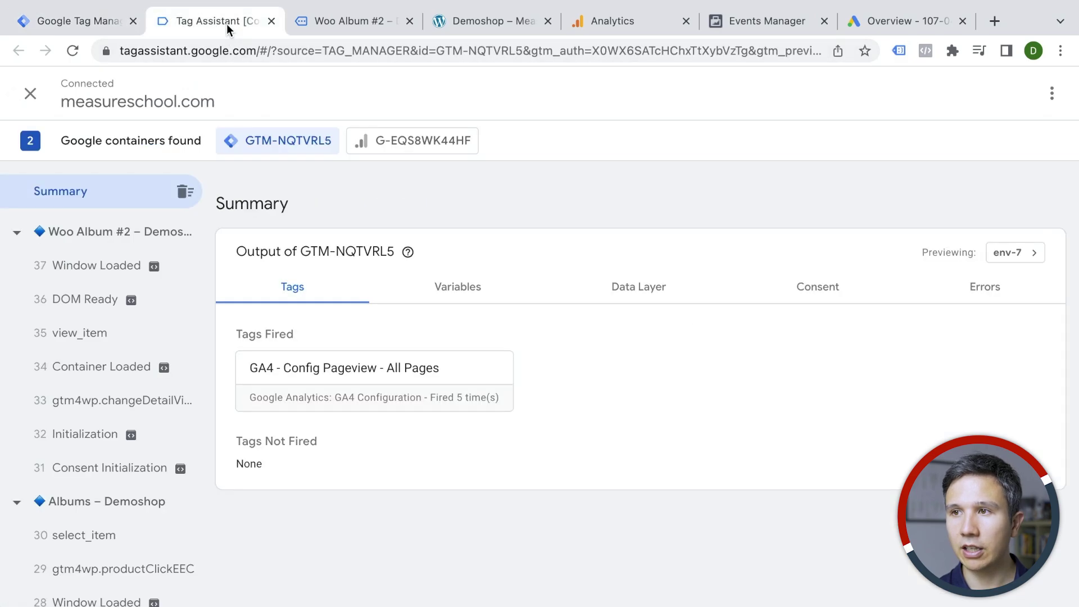
pyautogui.click(30, 93)
pyautogui.click(668, 331)
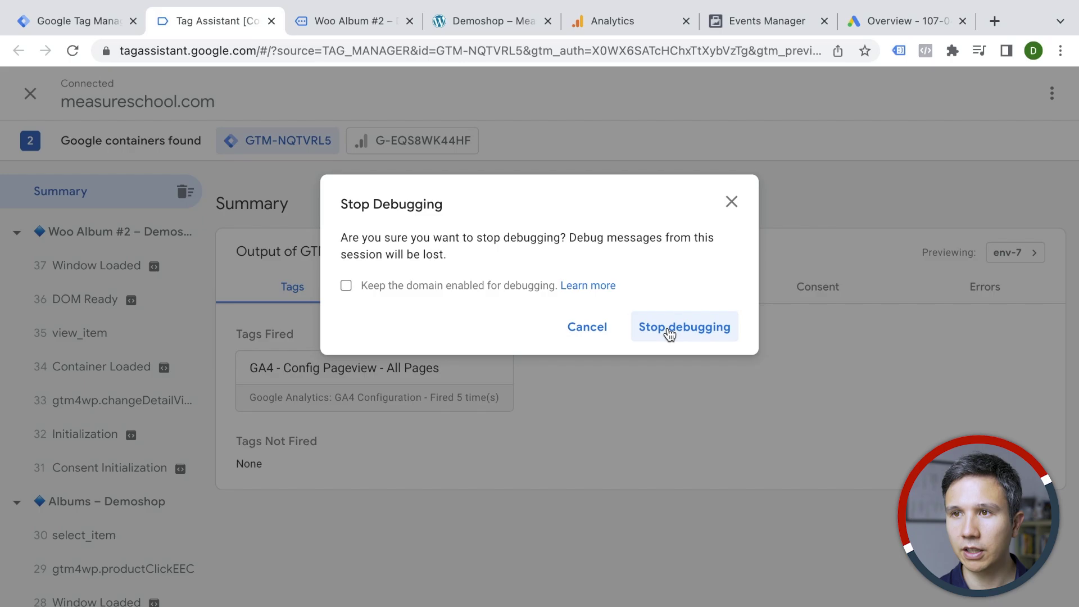
# Step: Reload Demoshop and confirm Tag Assistant Legacy detects G-EQS8WK44HF and GTM-NQTVRL5
pyautogui.click(410, 21)
pyautogui.click(73, 51)
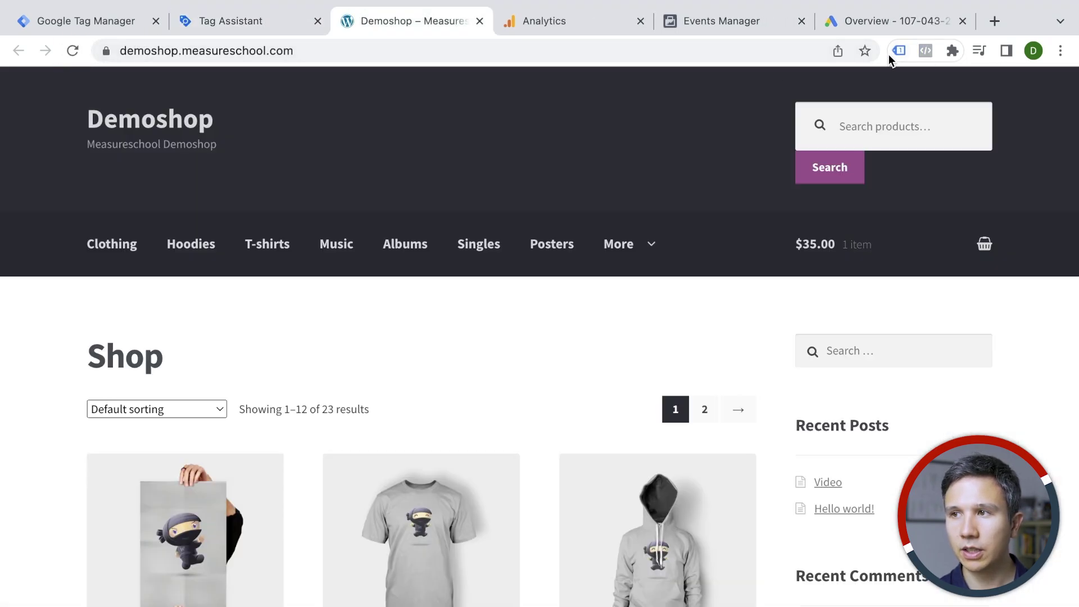
pyautogui.click(898, 50)
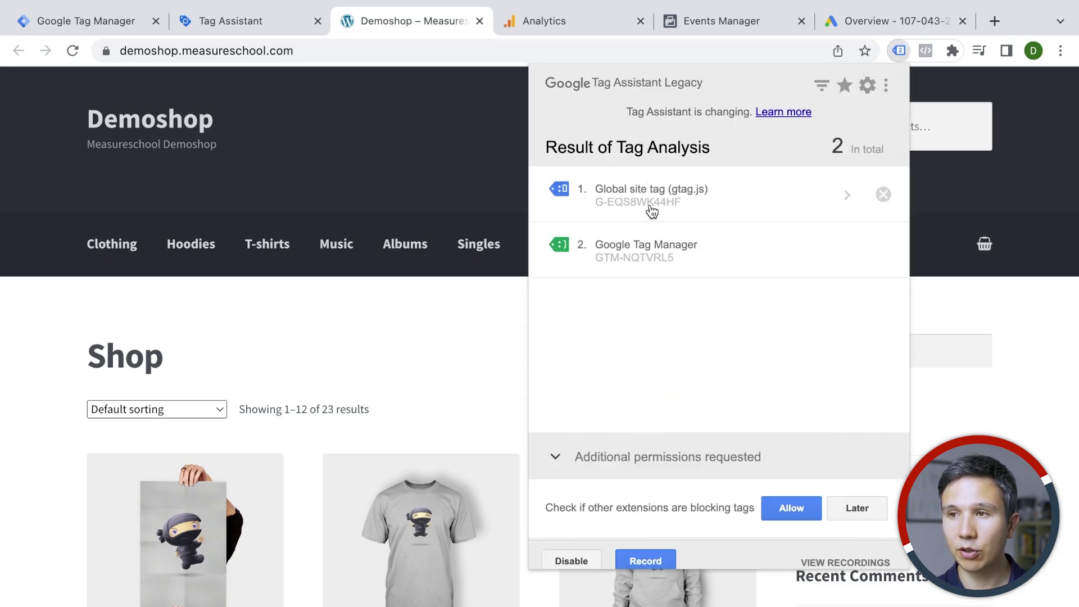
pyautogui.click(479, 174)
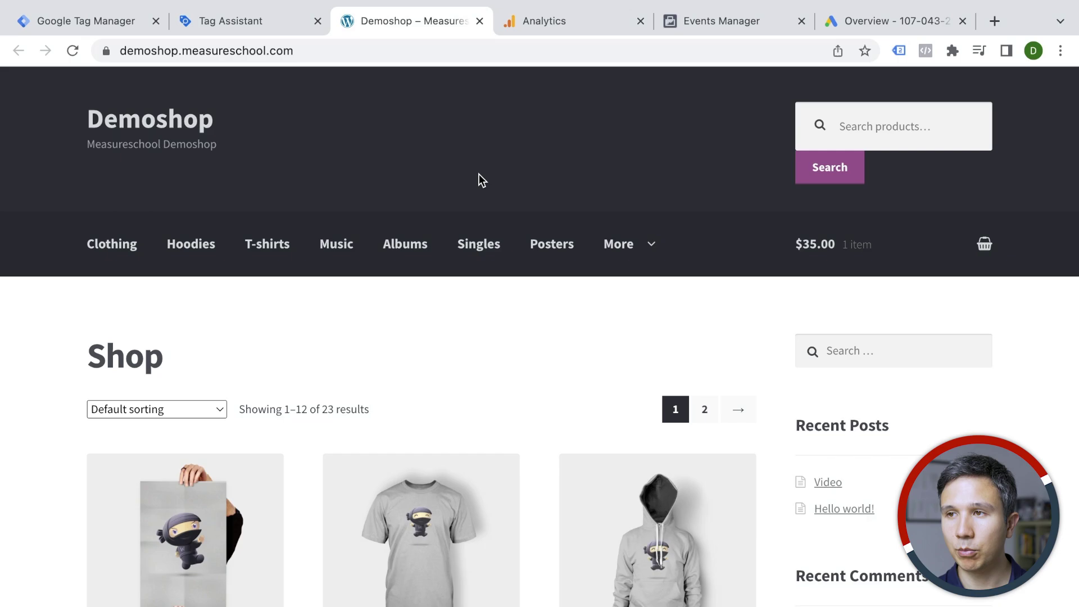
pyautogui.click(569, 21)
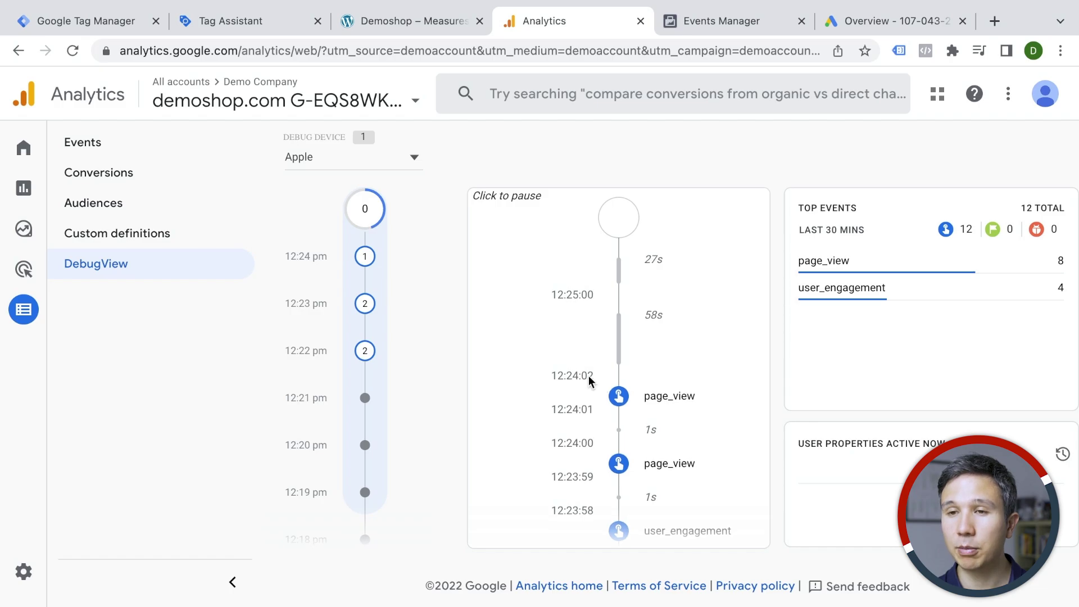
# Step: Confirm Analytics Realtime shows 1 recent user, then return to the GTM workspace overview
pyautogui.click(37, 197)
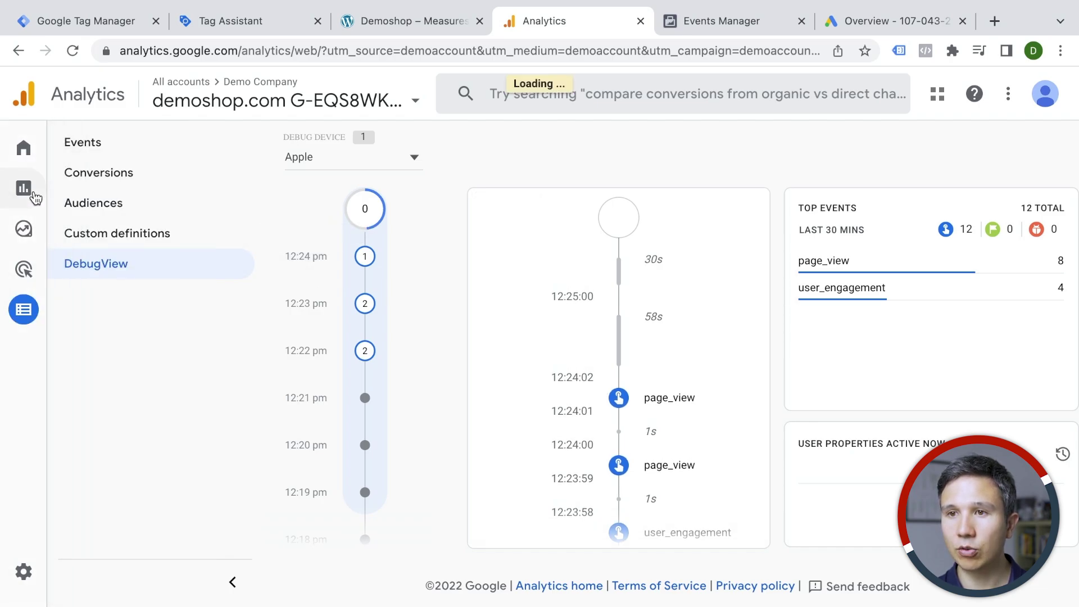
pyautogui.click(79, 177)
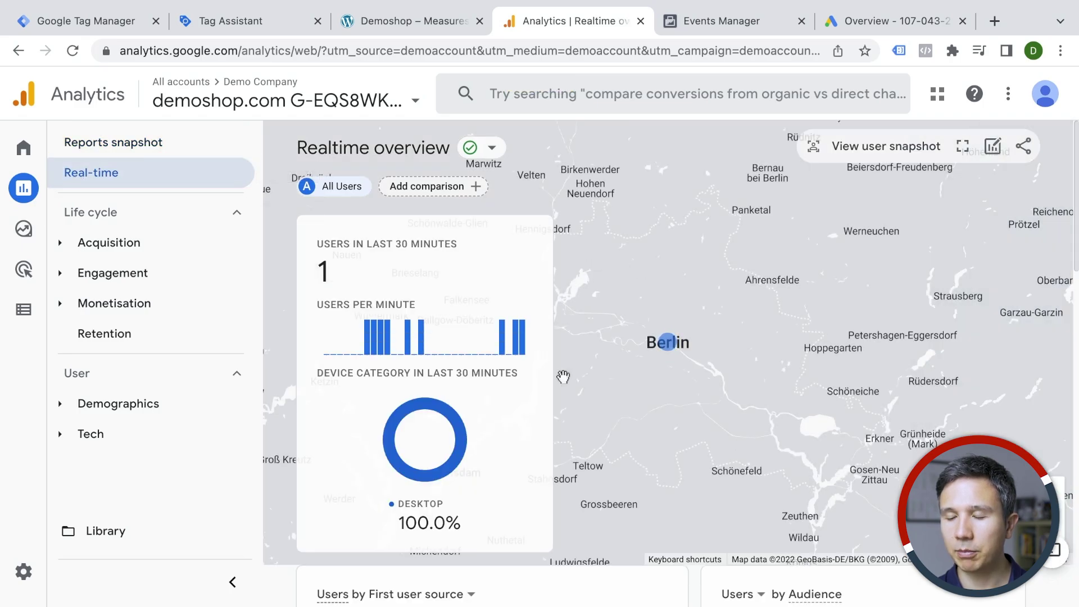
pyautogui.moveTo(375, 343)
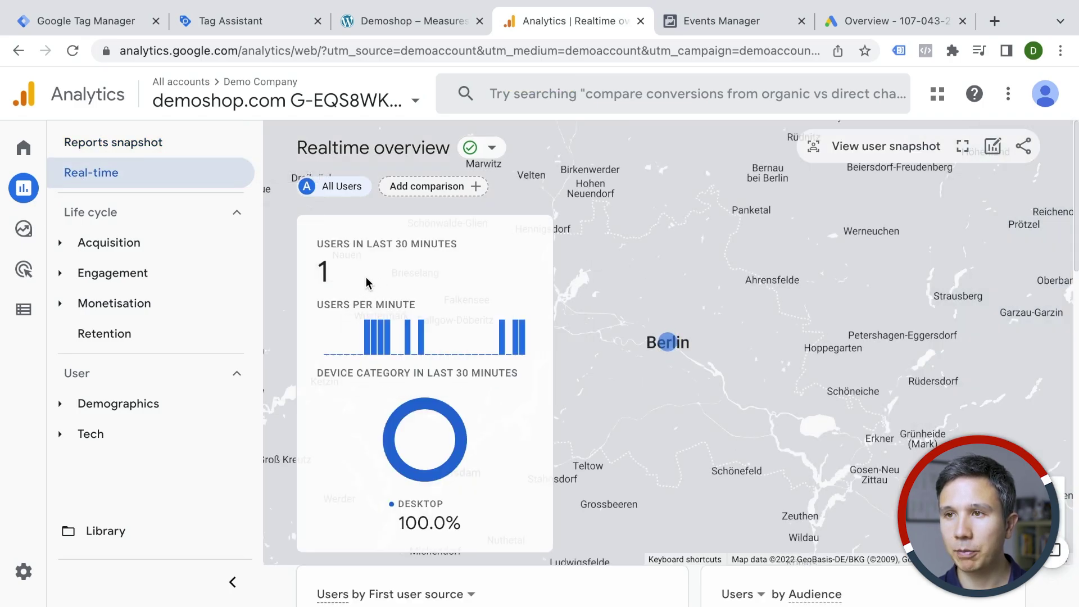
pyautogui.click(85, 23)
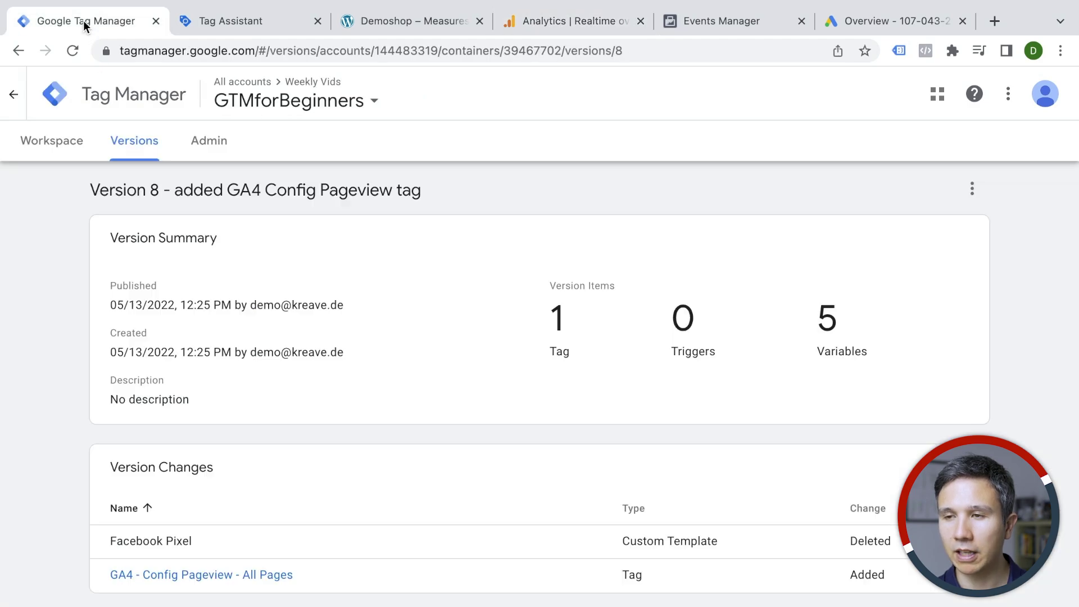
pyautogui.click(45, 149)
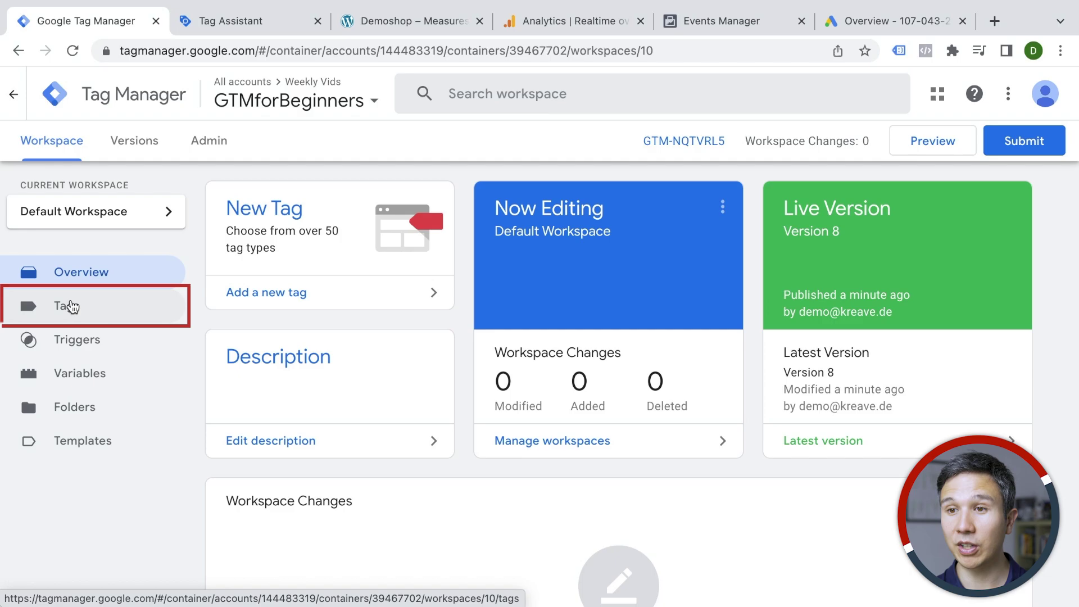
# Step: Create a new tag from the Tags list and browse the available tag types
pyautogui.click(72, 307)
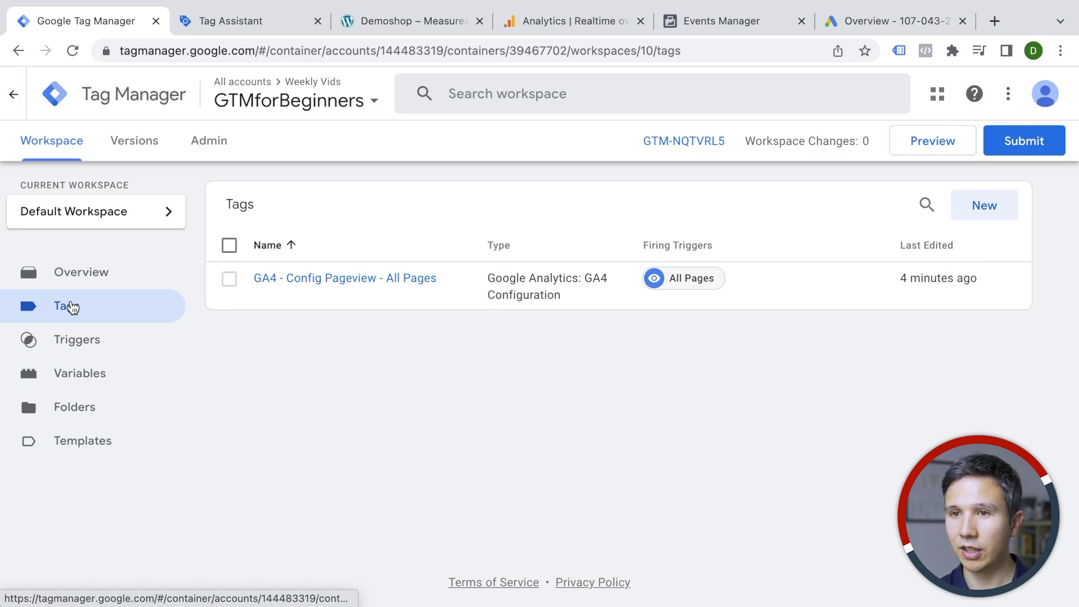
pyautogui.click(983, 205)
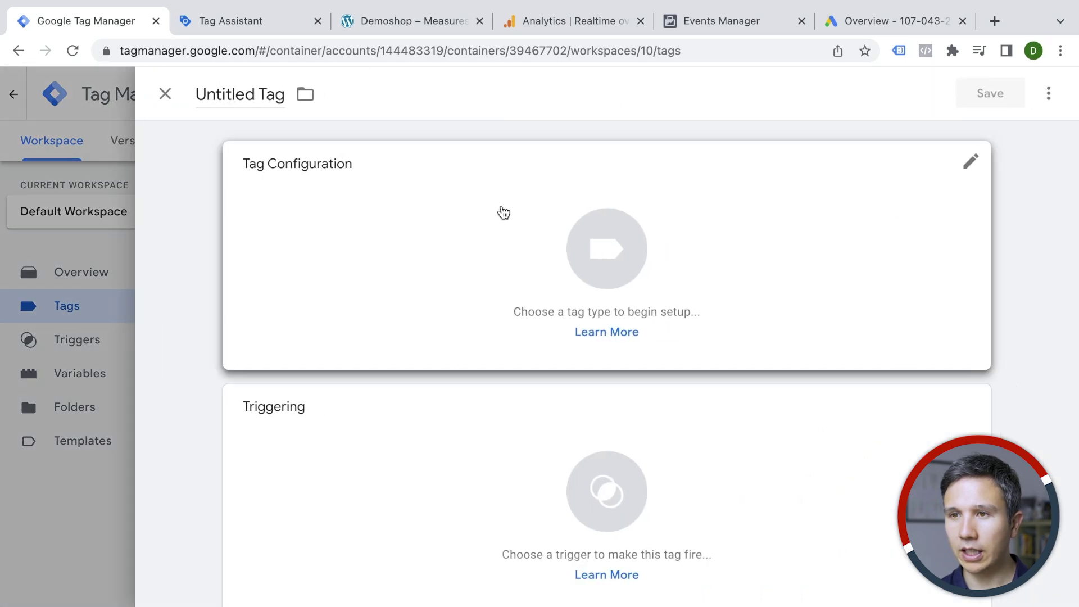
pyautogui.click(403, 229)
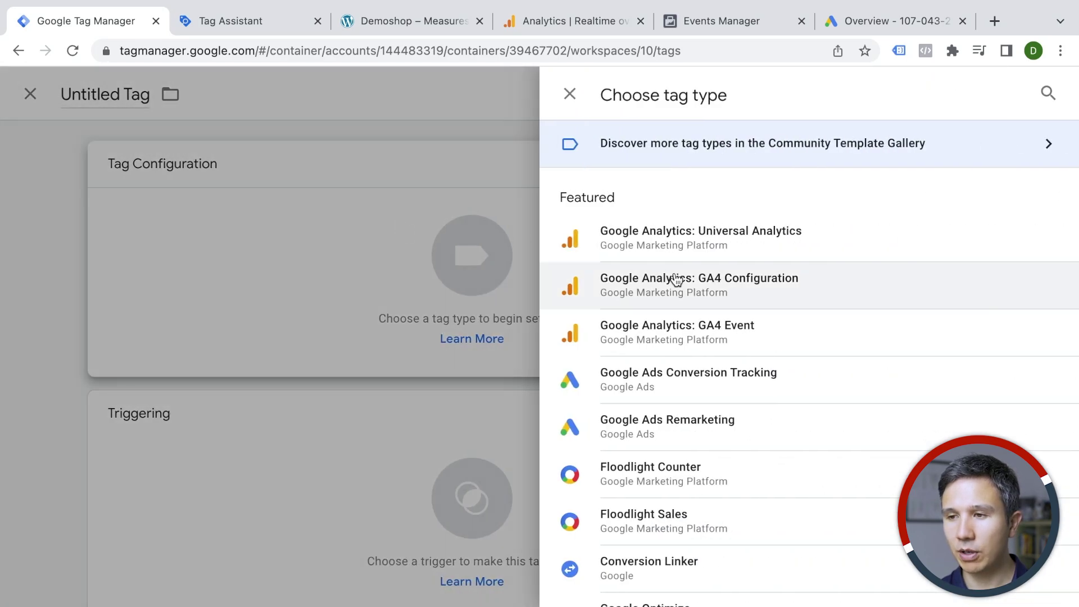
pyautogui.scroll(-10, 676, 279)
pyautogui.scroll(-20, 677, 279)
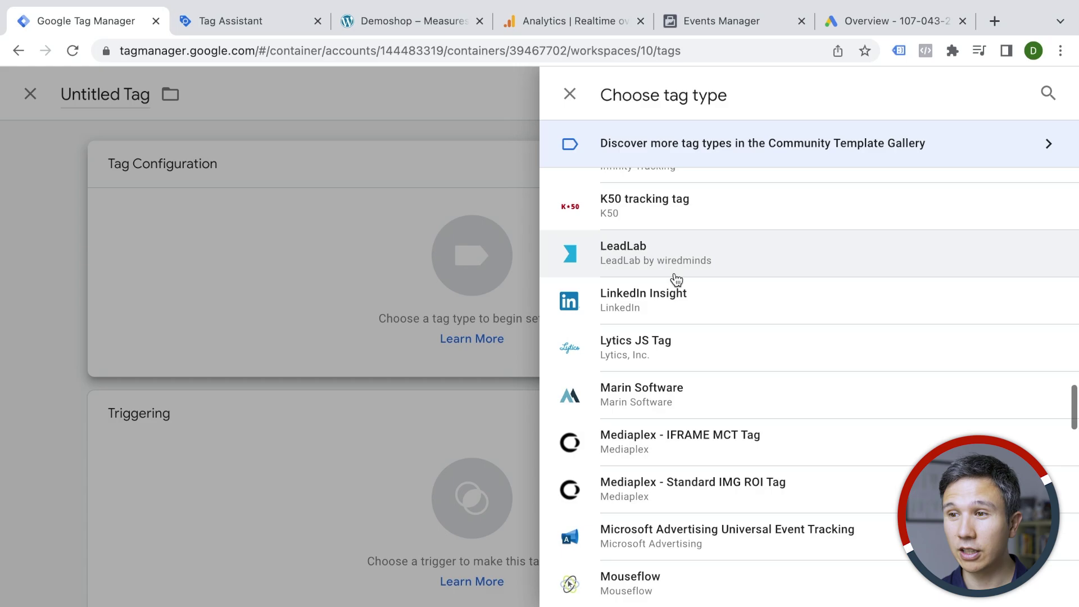
pyautogui.scroll(-20, 676, 279)
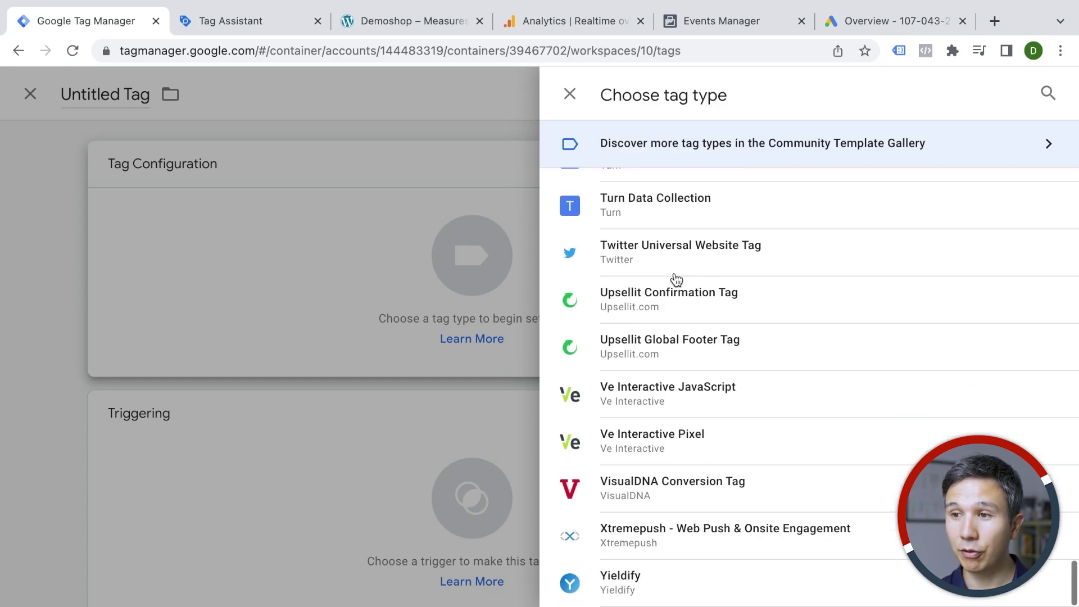
pyautogui.scroll(3, 676, 280)
pyautogui.scroll(20, 676, 280)
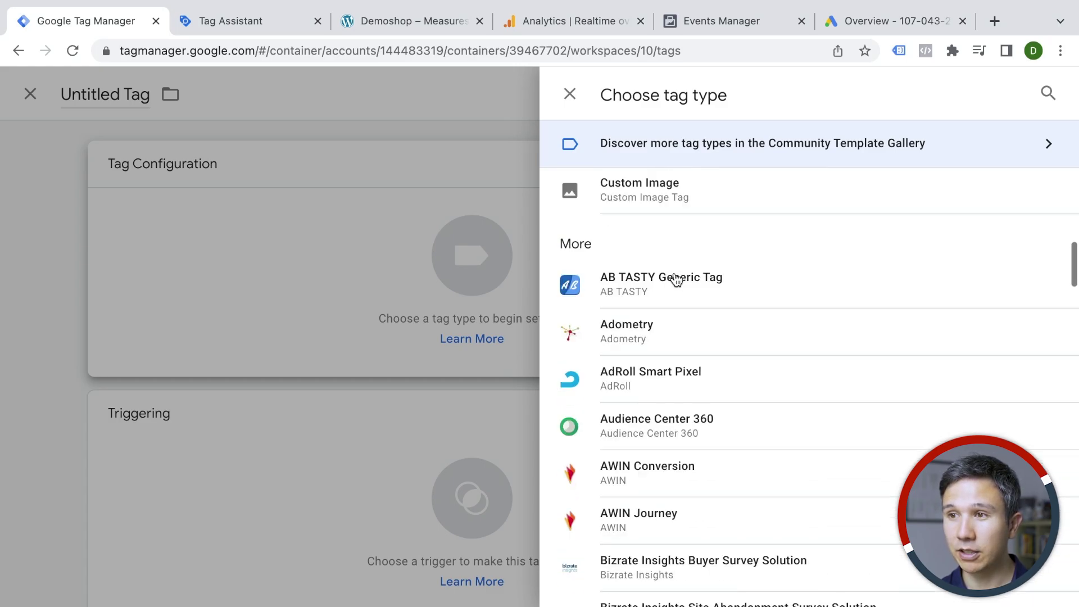
pyautogui.scroll(10, 675, 272)
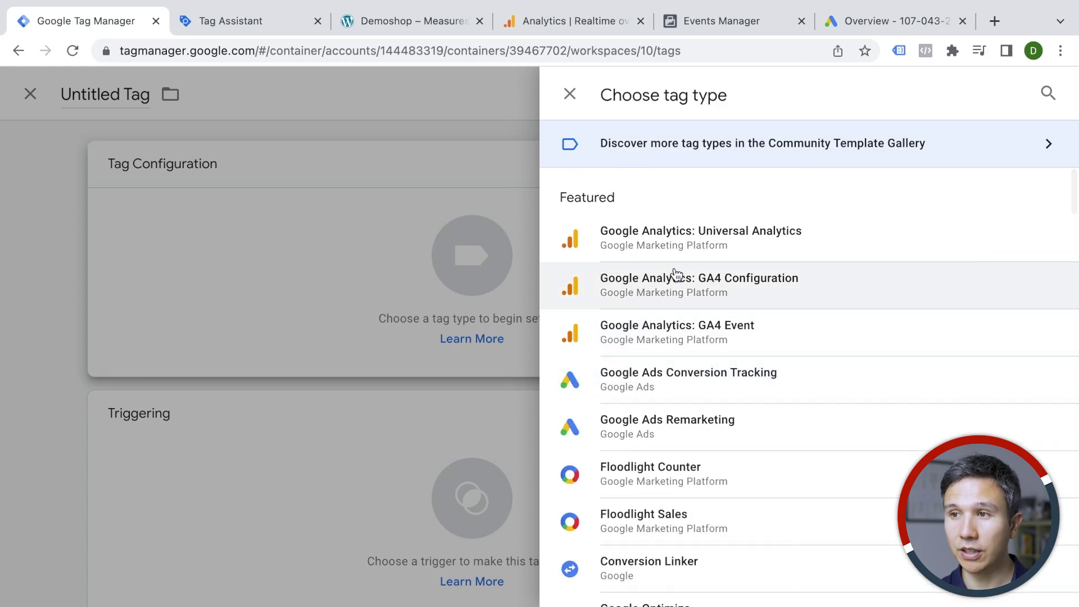
# Step: Add the Facebook Pixel community template, found by searching 'facebook', to the workspace
pyautogui.click(657, 156)
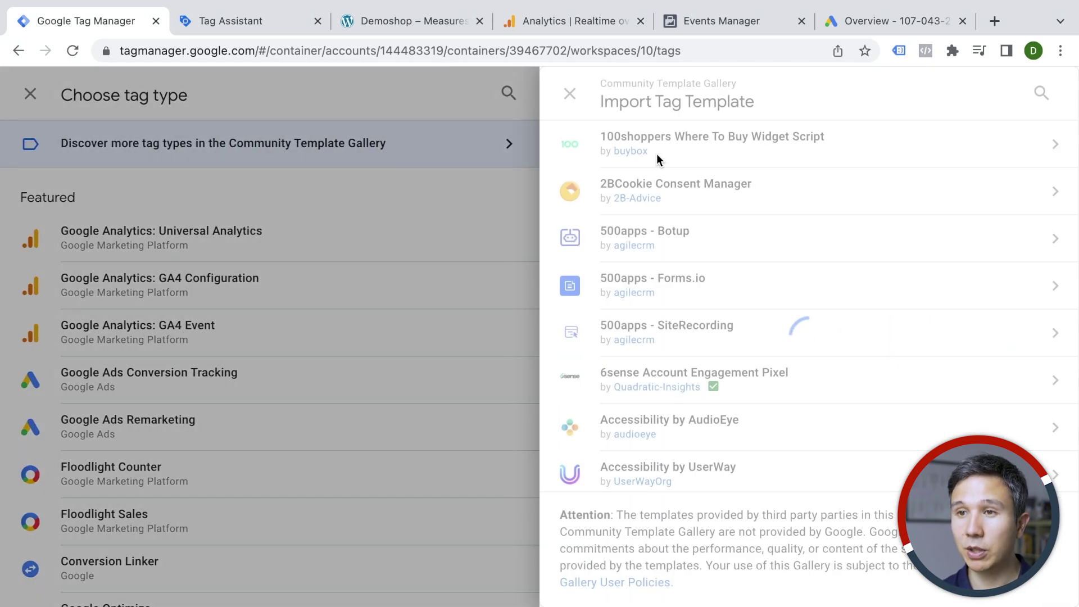
pyautogui.scroll(-10, 652, 237)
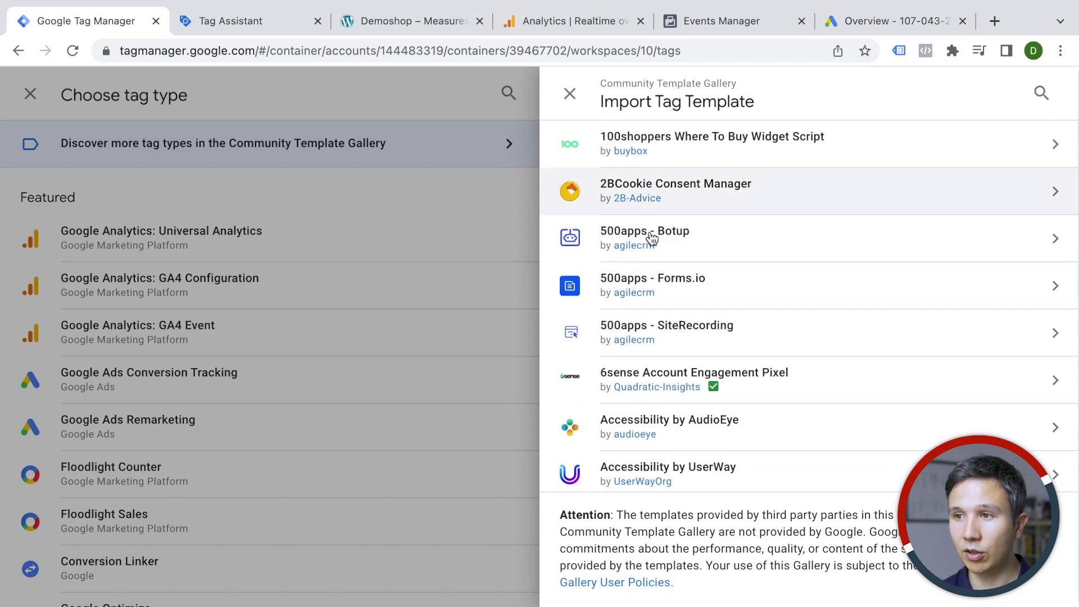
pyautogui.scroll(-15, 652, 239)
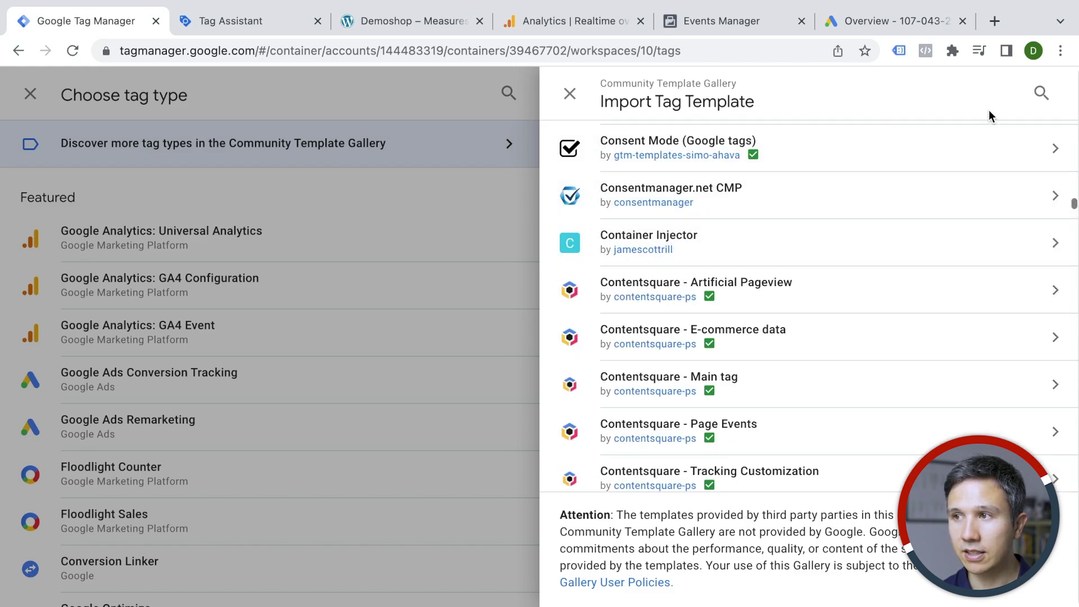
pyautogui.click(1042, 96)
pyautogui.write('facebook')
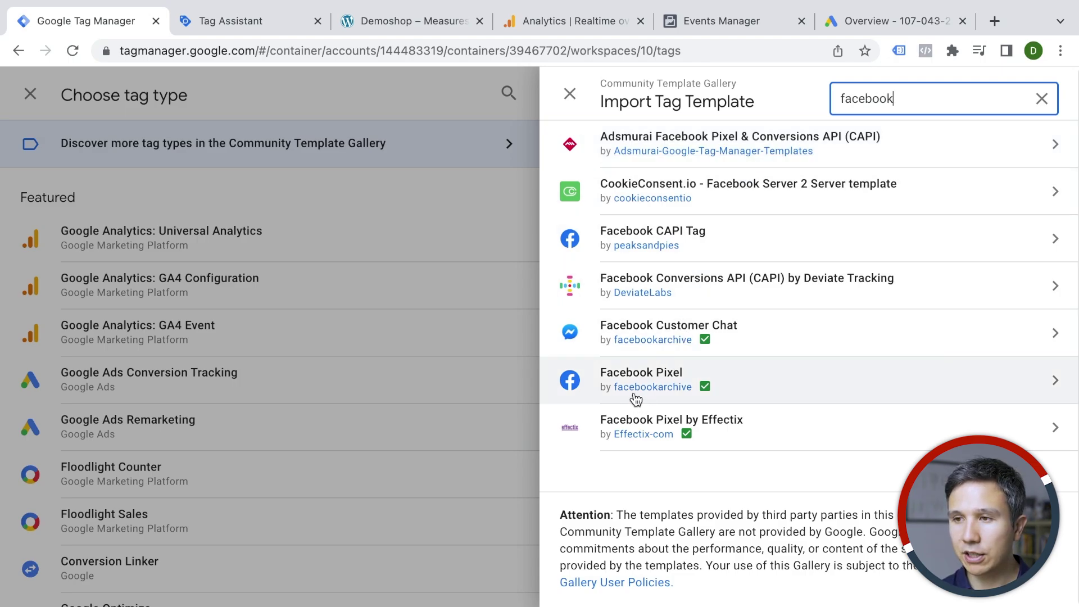
pyautogui.click(806, 386)
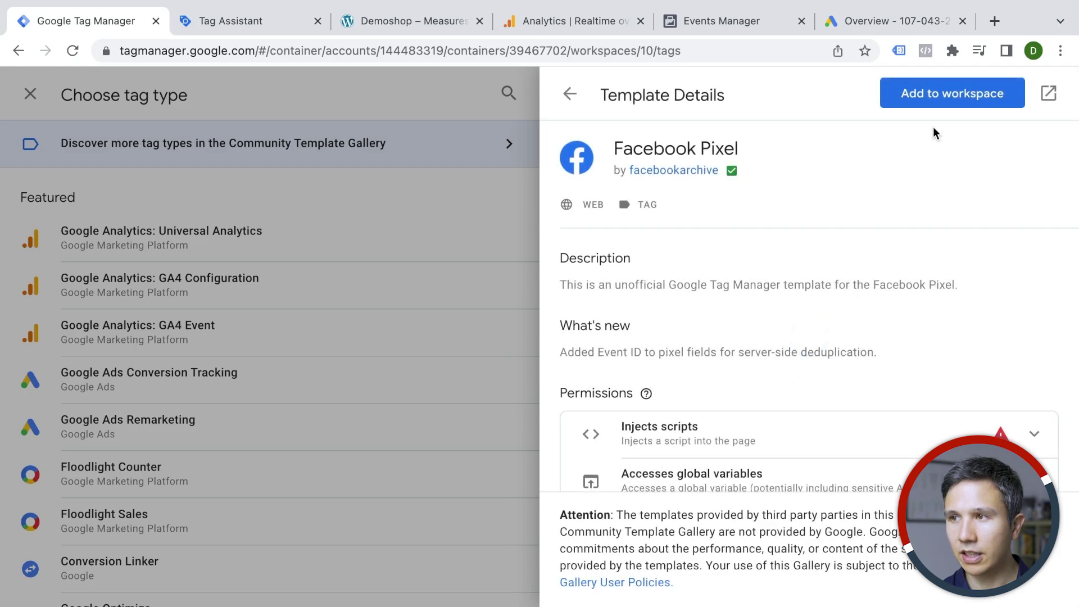
pyautogui.click(942, 97)
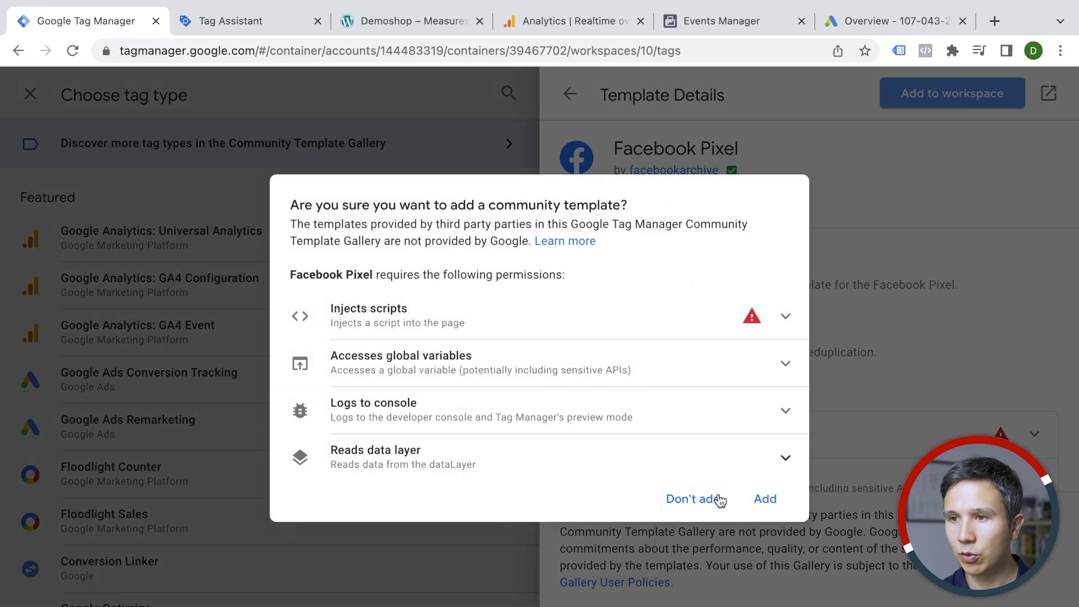
pyautogui.click(766, 505)
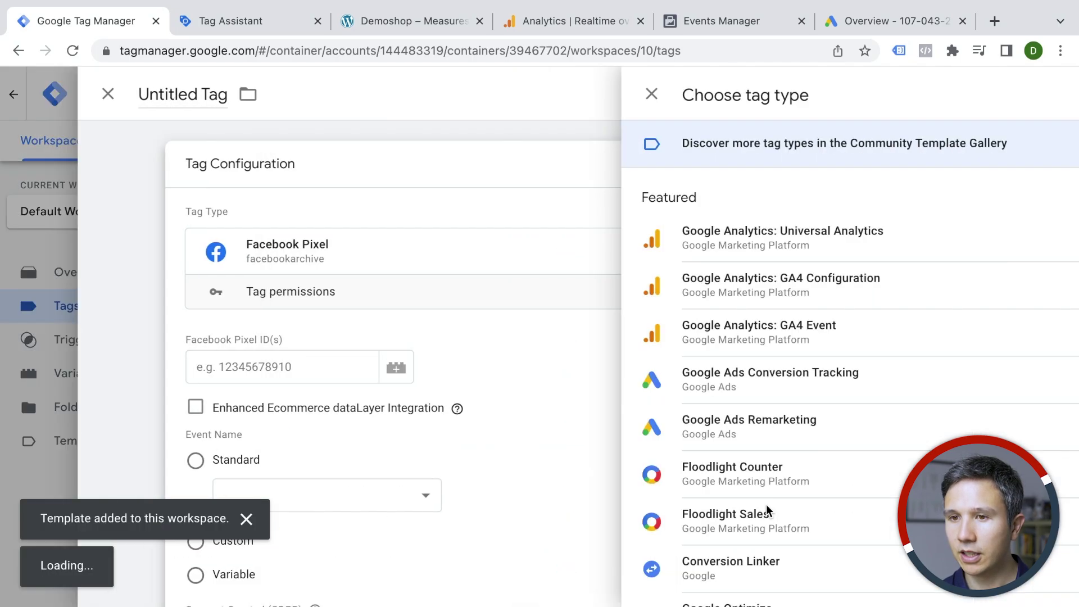
# Step: Go to Events Manager to look up the ID for the empty Pixel ID field
pyautogui.scroll(-3, 673, 418)
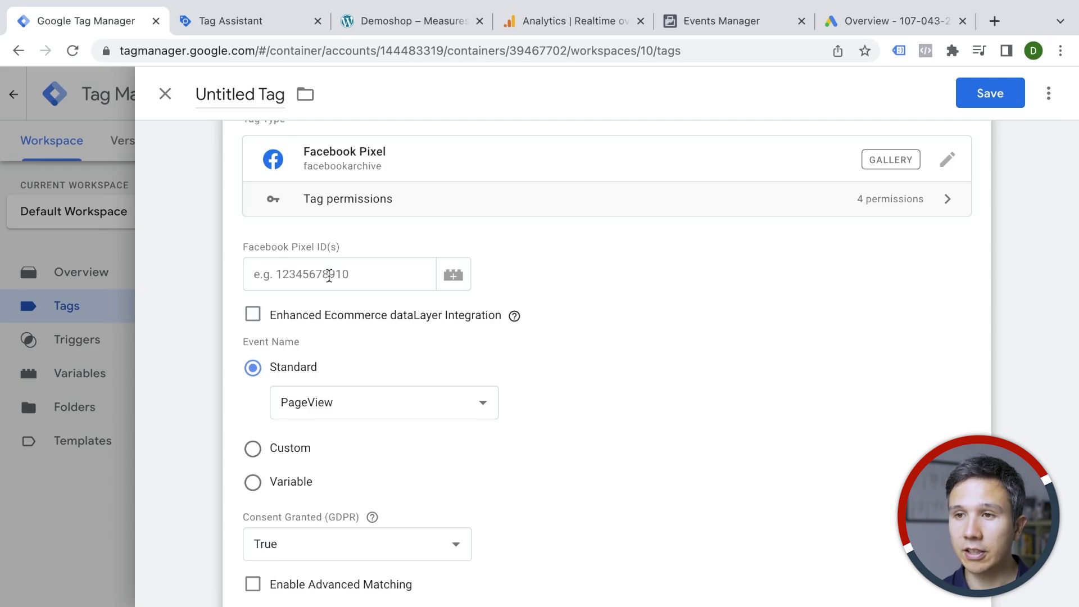
pyautogui.click(329, 276)
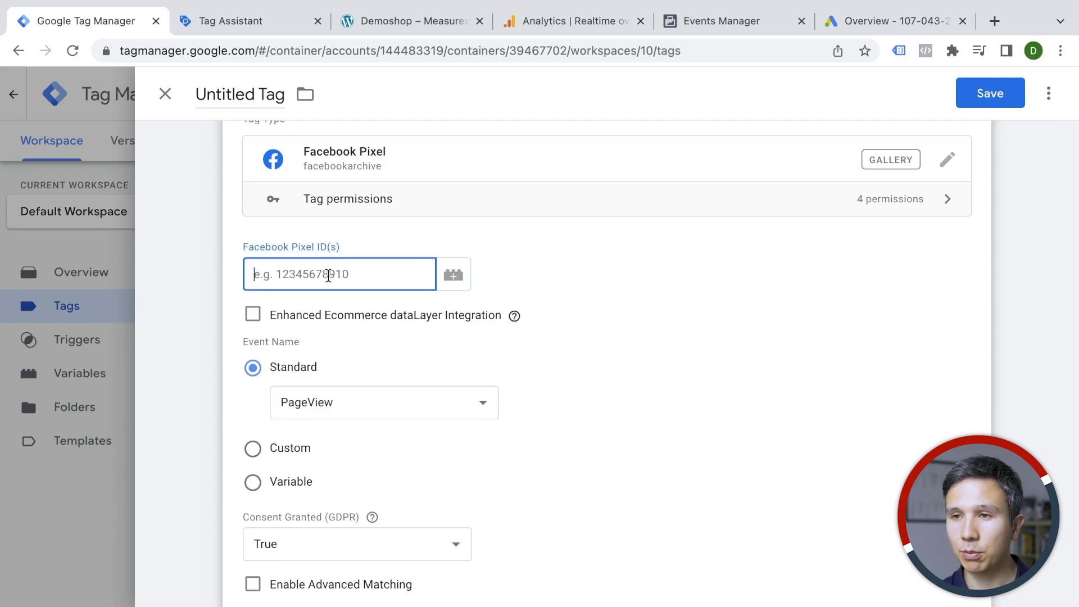
pyautogui.click(742, 22)
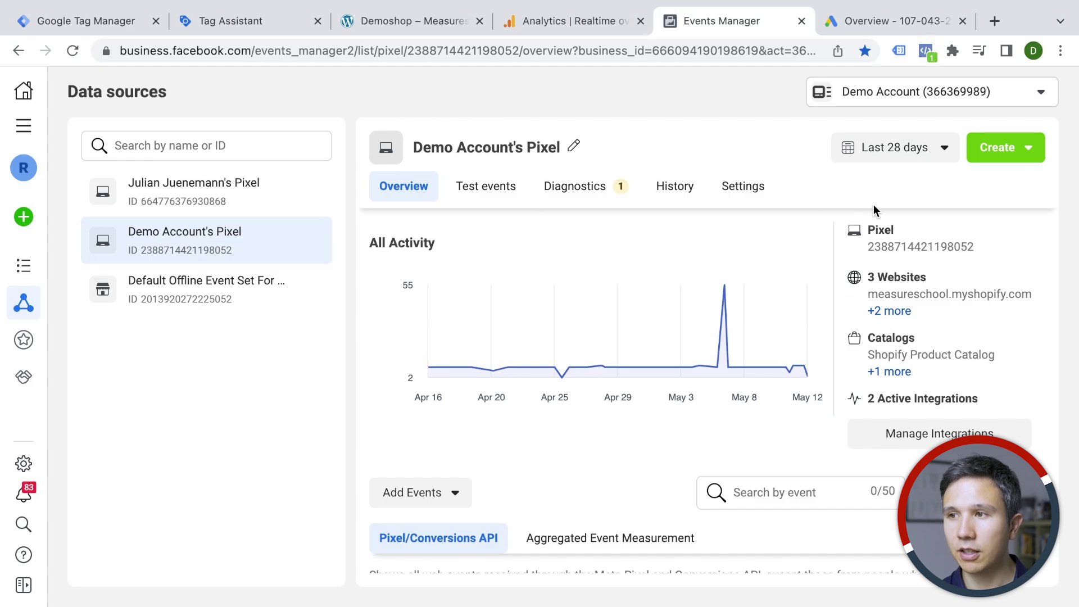
# Step: Copy the Demo Account pixel's ID and return to the GTM tag editor
pyautogui.click(884, 251)
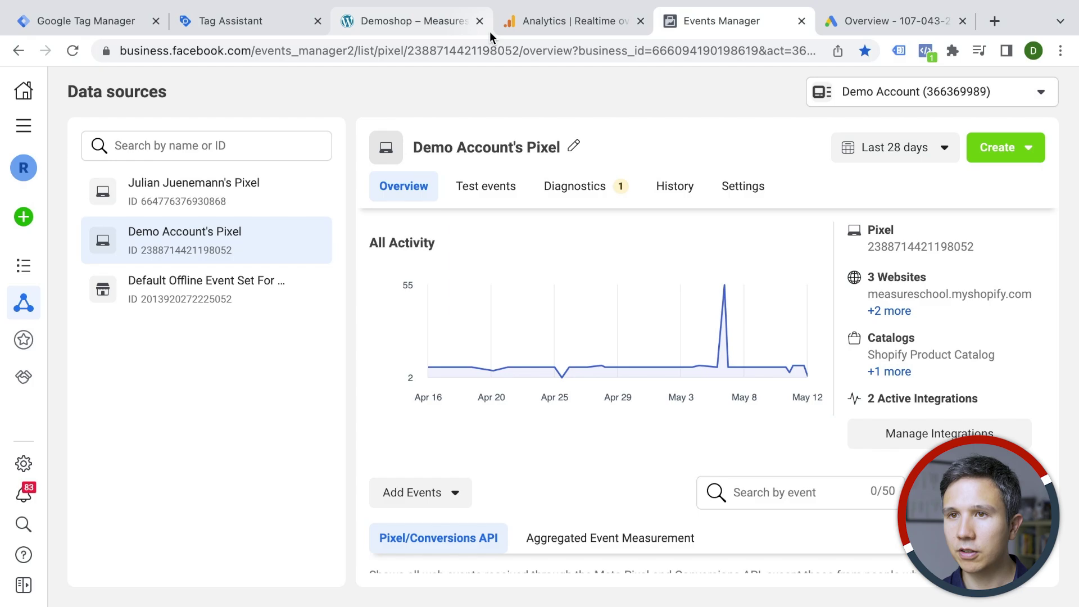
pyautogui.click(85, 20)
# Step: Paste the copied pixel ID into the tag's Pixel ID field
pyautogui.hotkey('ctrl', 'v')
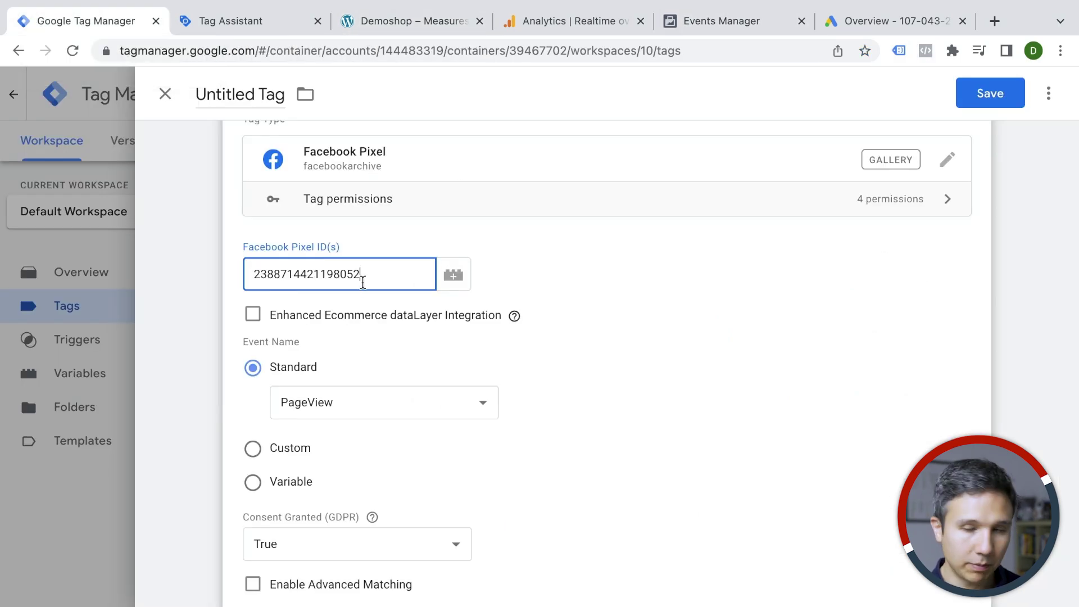
pyautogui.click(657, 362)
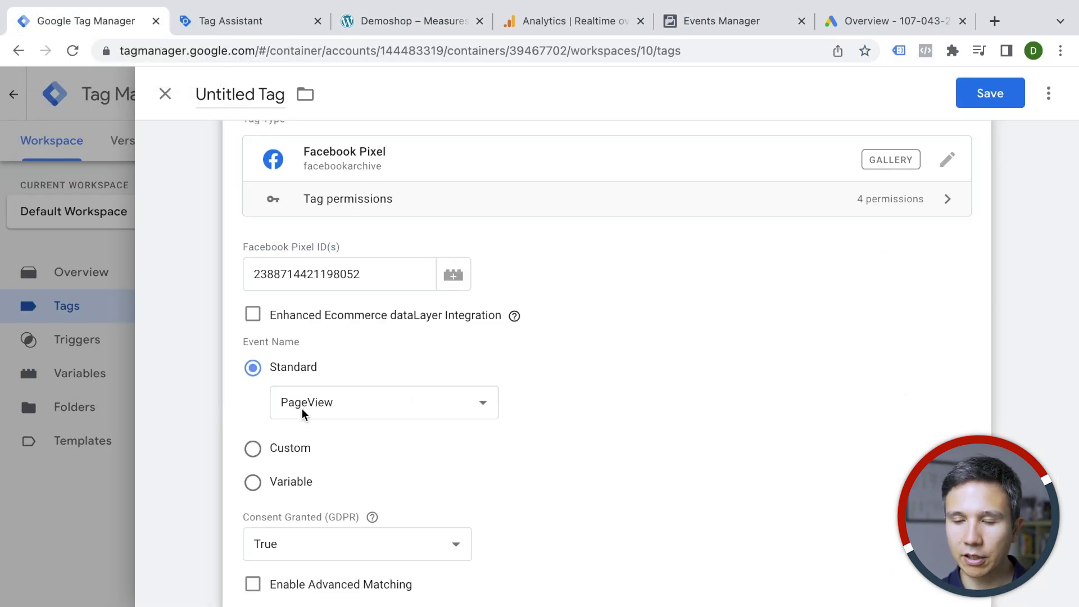
pyautogui.scroll(-7, 302, 409)
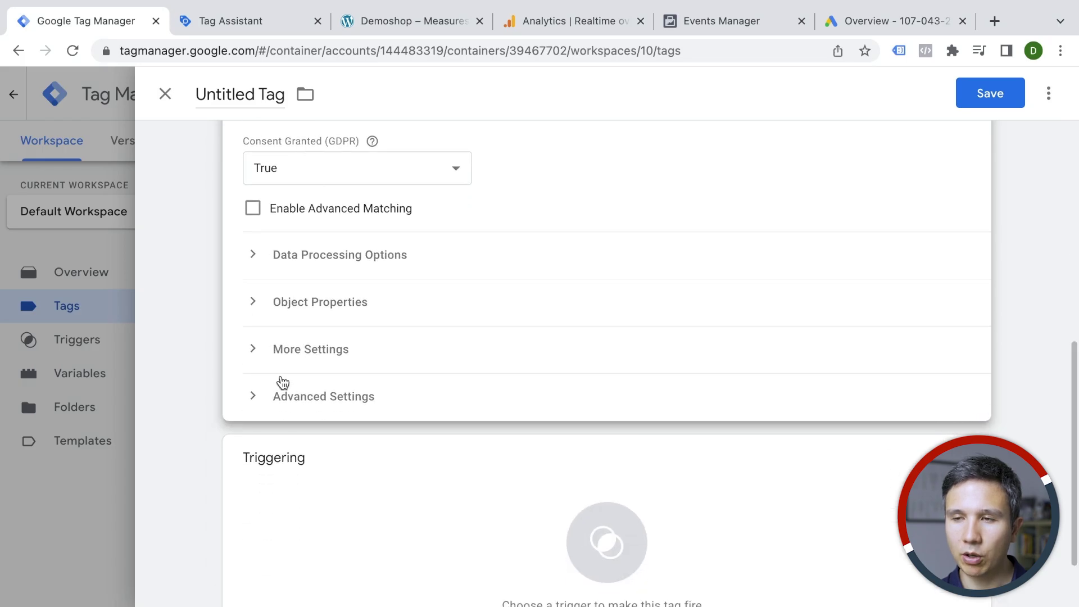
pyautogui.scroll(-1, 221, 379)
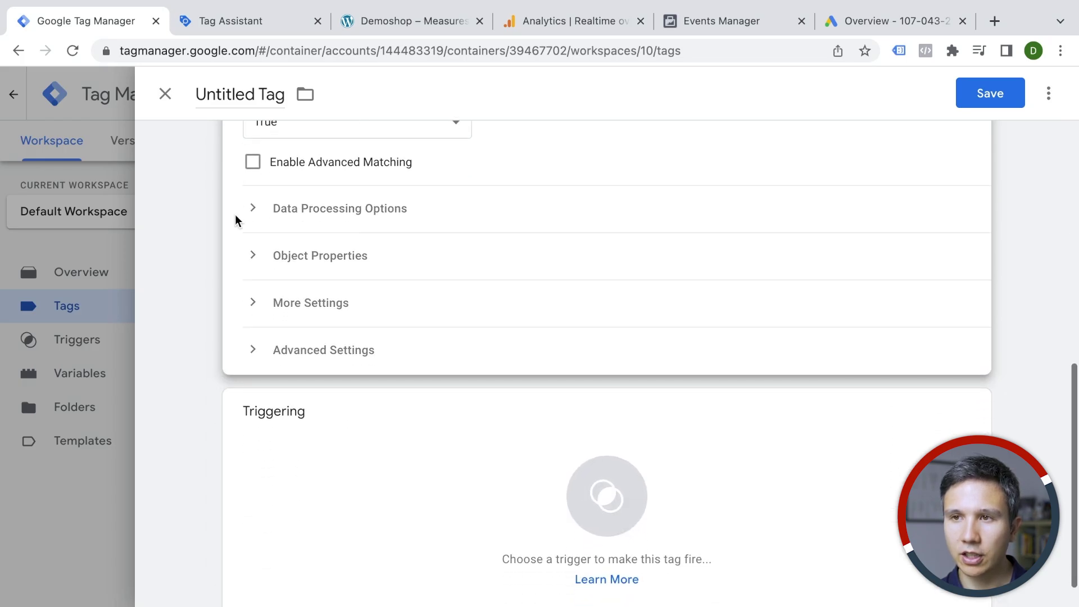
# Step: Name the tag 'Fb Meta - Pageview', trigger it on All Pages, and save
pyautogui.click(235, 90)
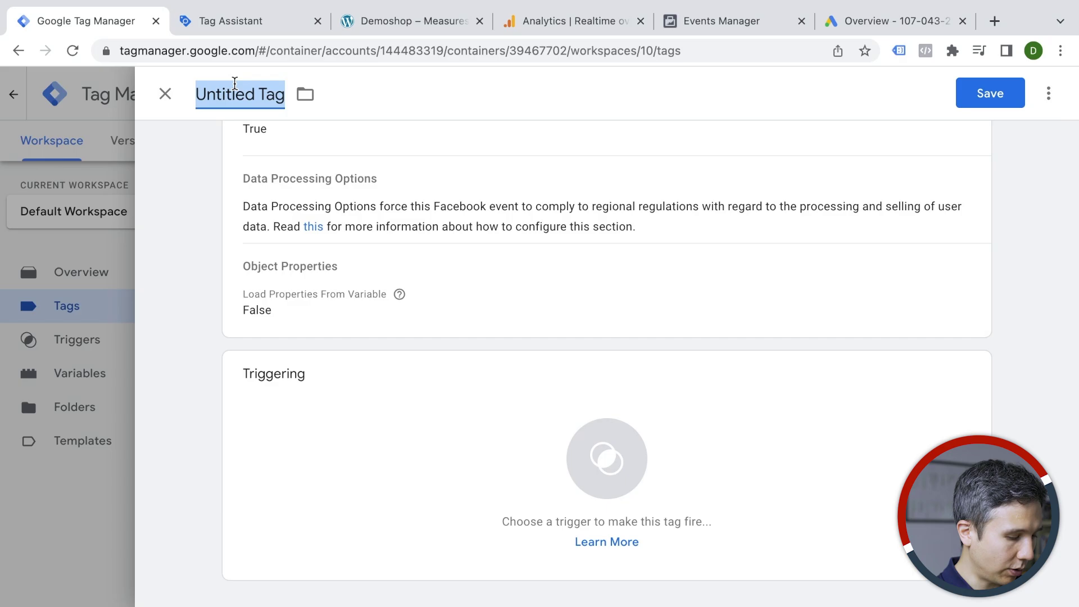
pyautogui.write('Fb Meta -')
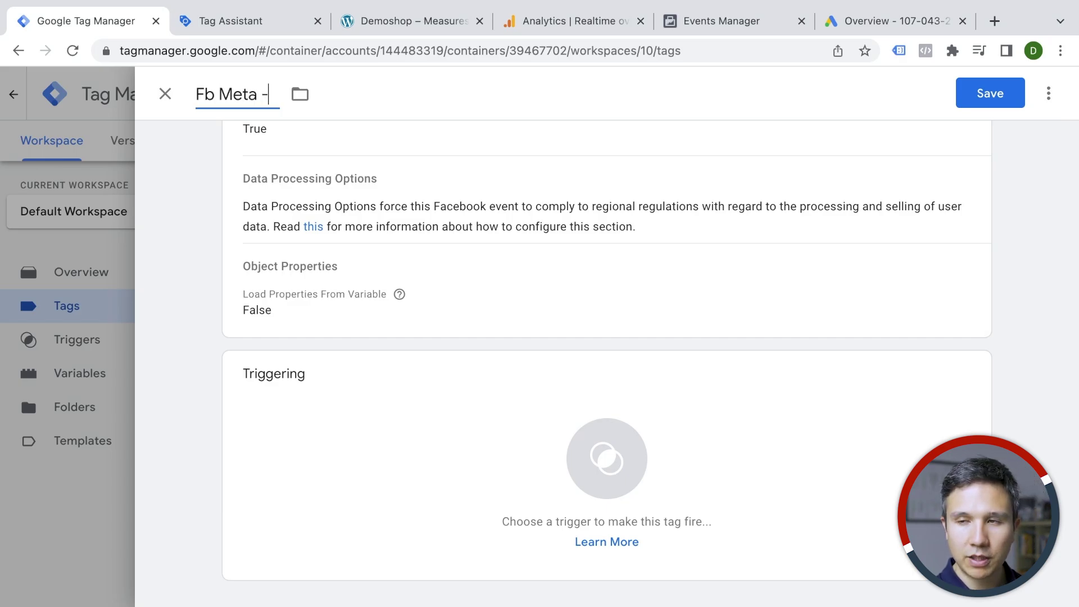
pyautogui.write(' Pageview')
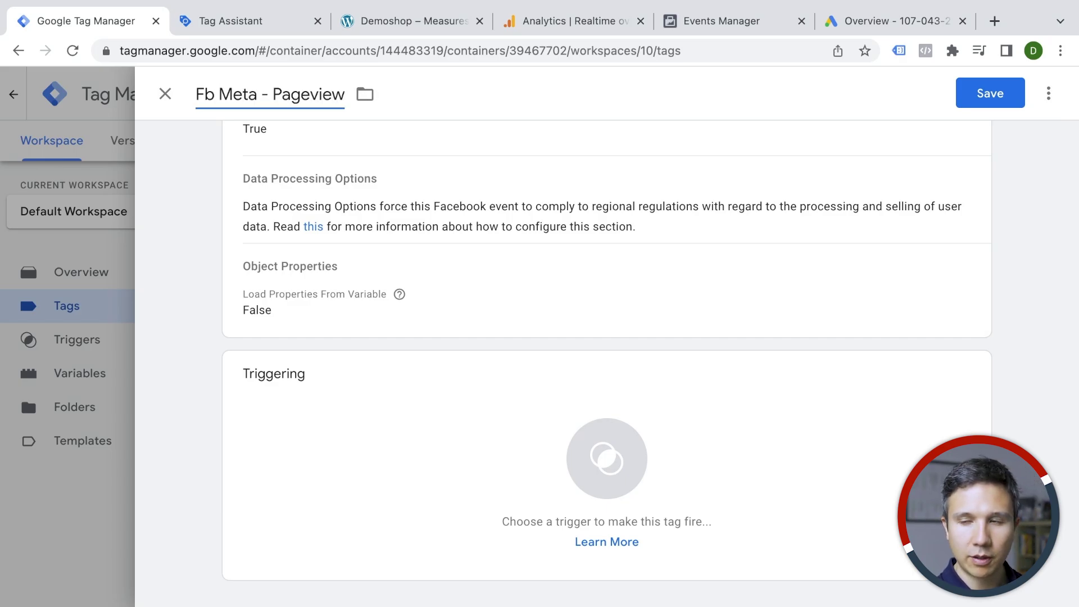
pyautogui.click(489, 384)
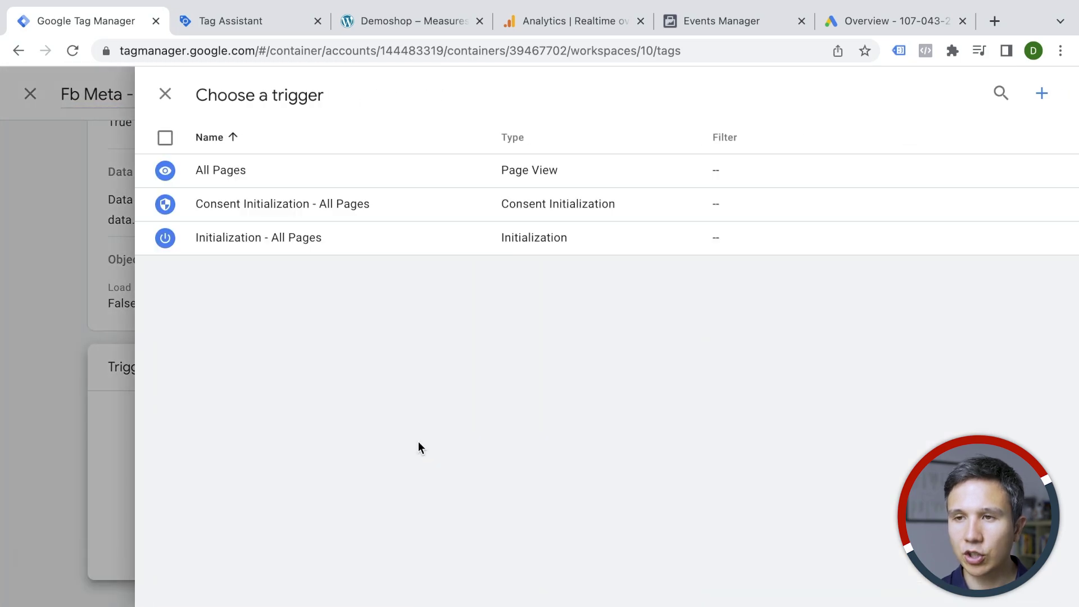
pyautogui.click(165, 171)
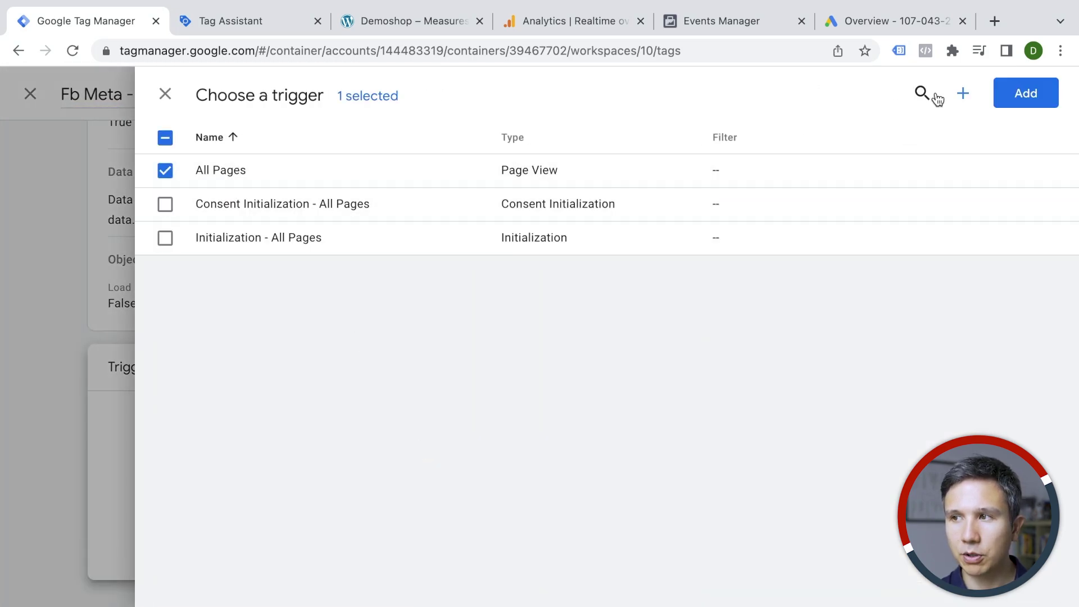
pyautogui.click(1037, 96)
pyautogui.click(997, 96)
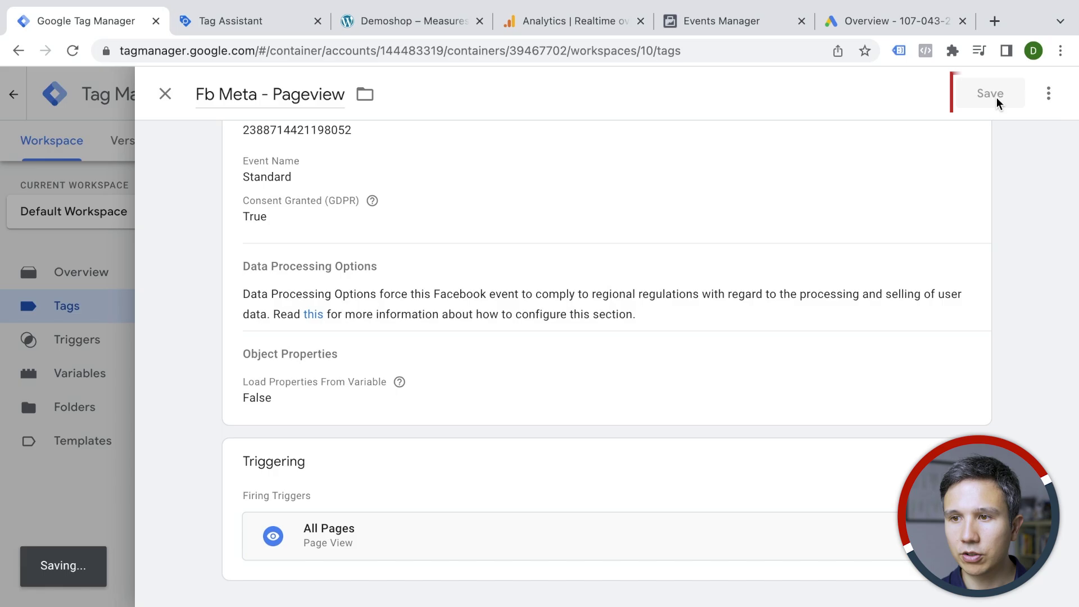
# Step: Preview the container on Demoshop and confirm Fb Meta - Pageview fired in Tag Assistant
pyautogui.click(951, 142)
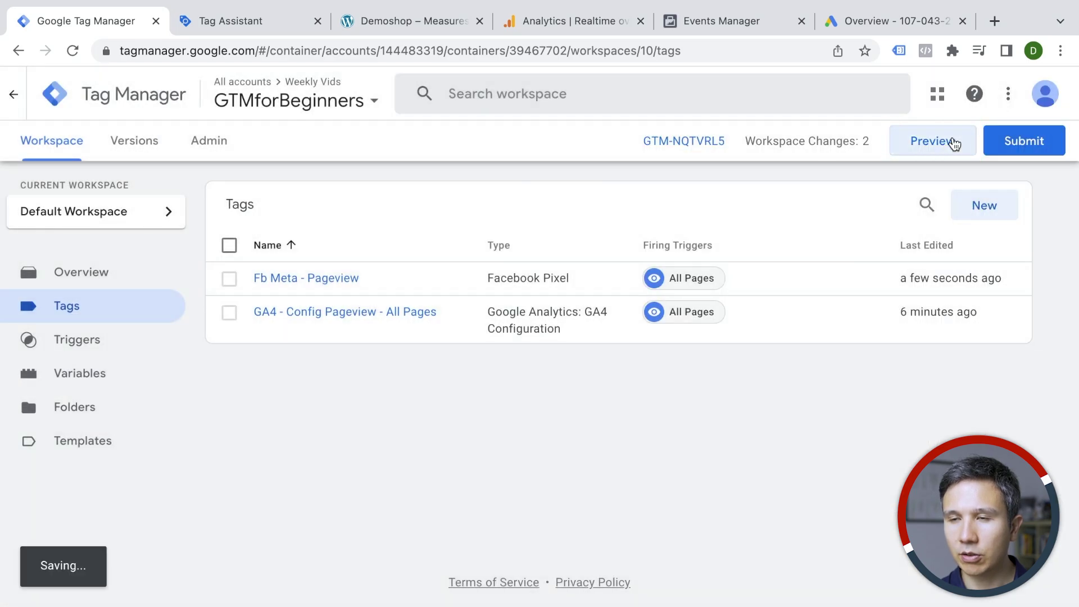
pyautogui.click(529, 521)
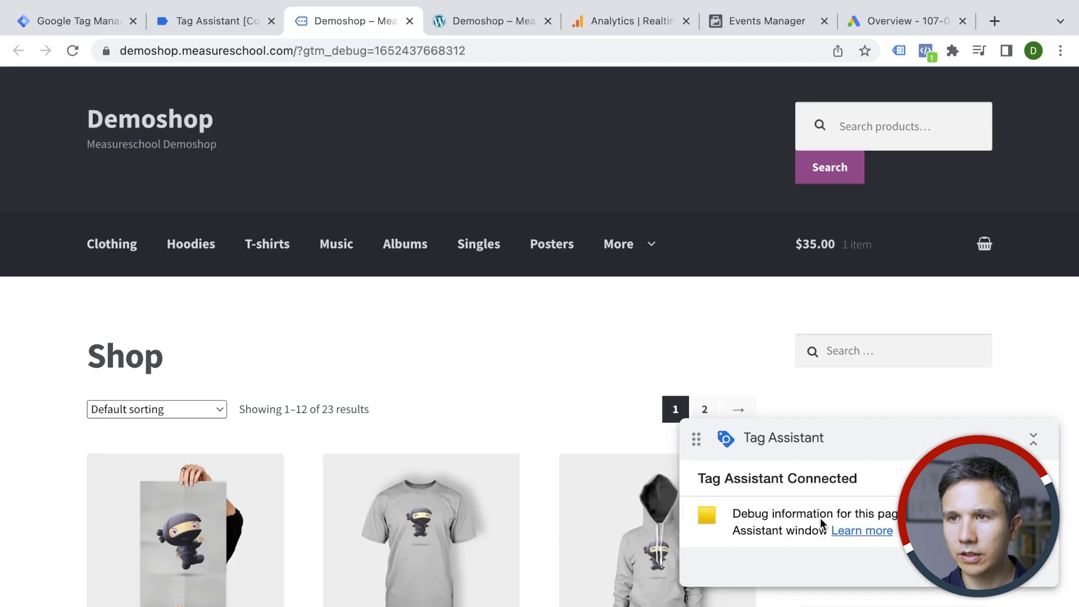
pyautogui.click(261, 21)
pyautogui.click(535, 395)
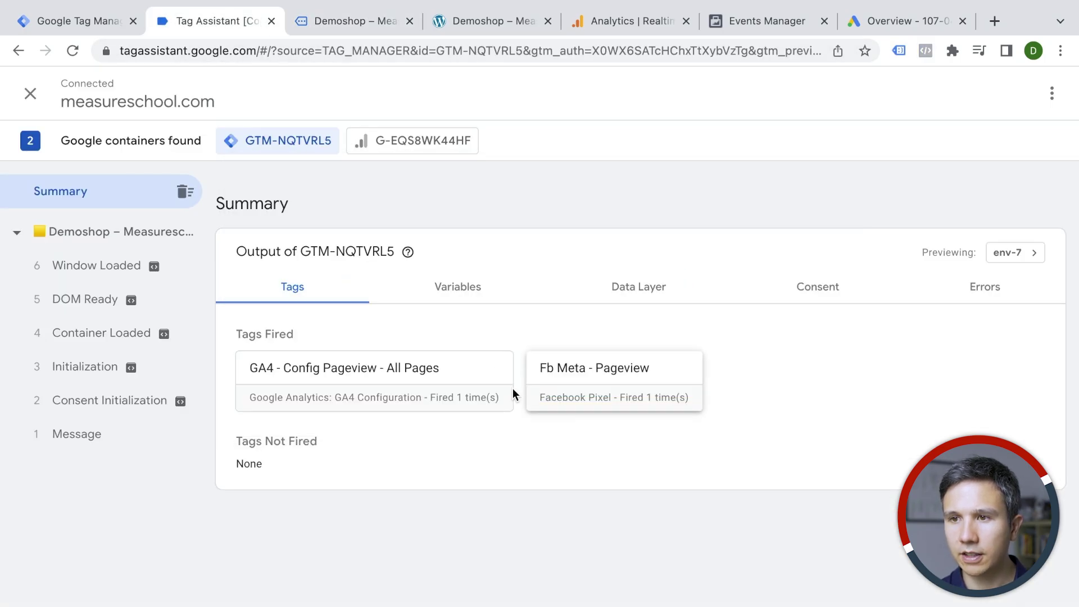
# Step: Check the PageView event in Facebook Pixel Helper on the Demoshop page
pyautogui.click(369, 14)
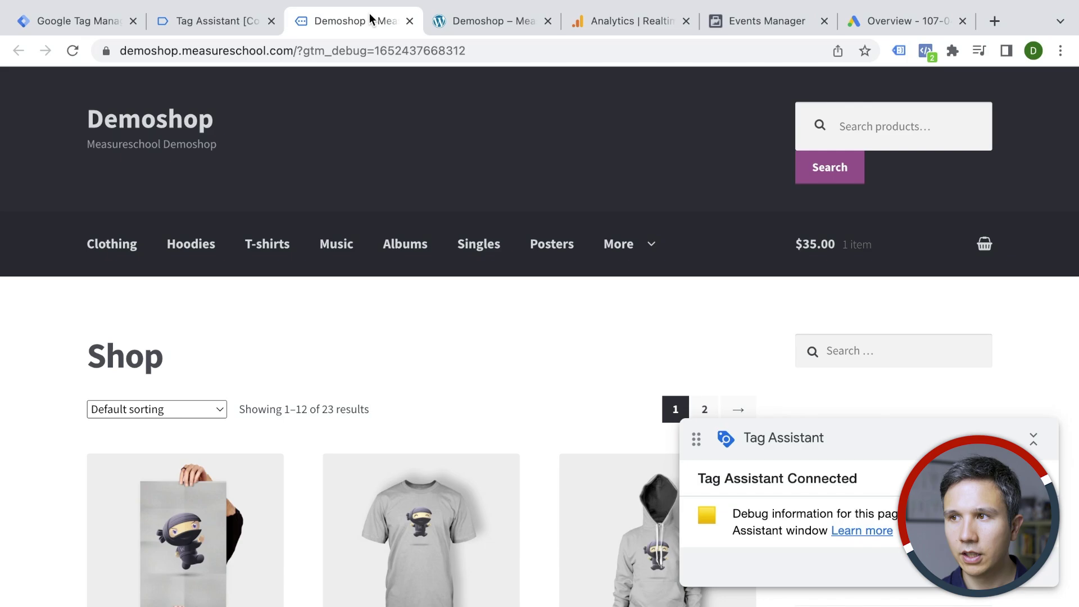
pyautogui.click(926, 52)
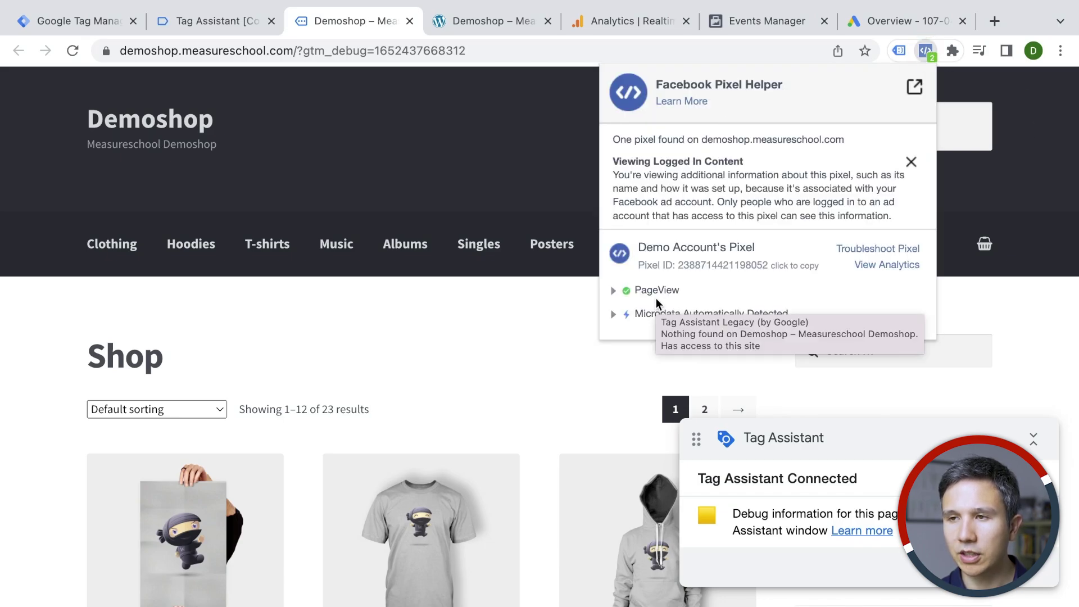
pyautogui.click(437, 142)
# Step: Clear the Demo Account pixel's logged activity in Test events
pyautogui.click(769, 11)
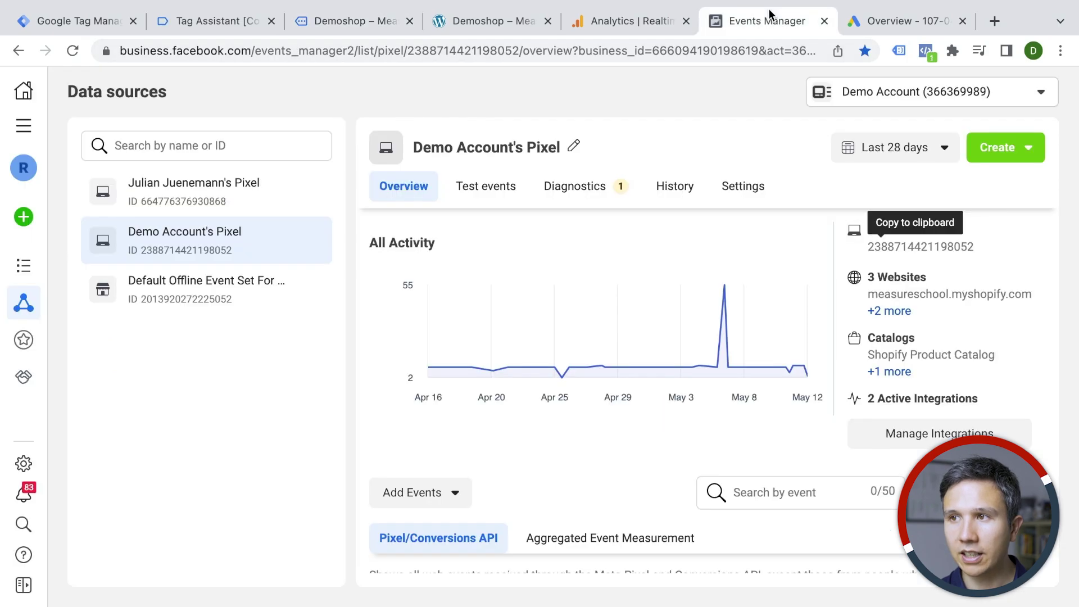
pyautogui.click(488, 188)
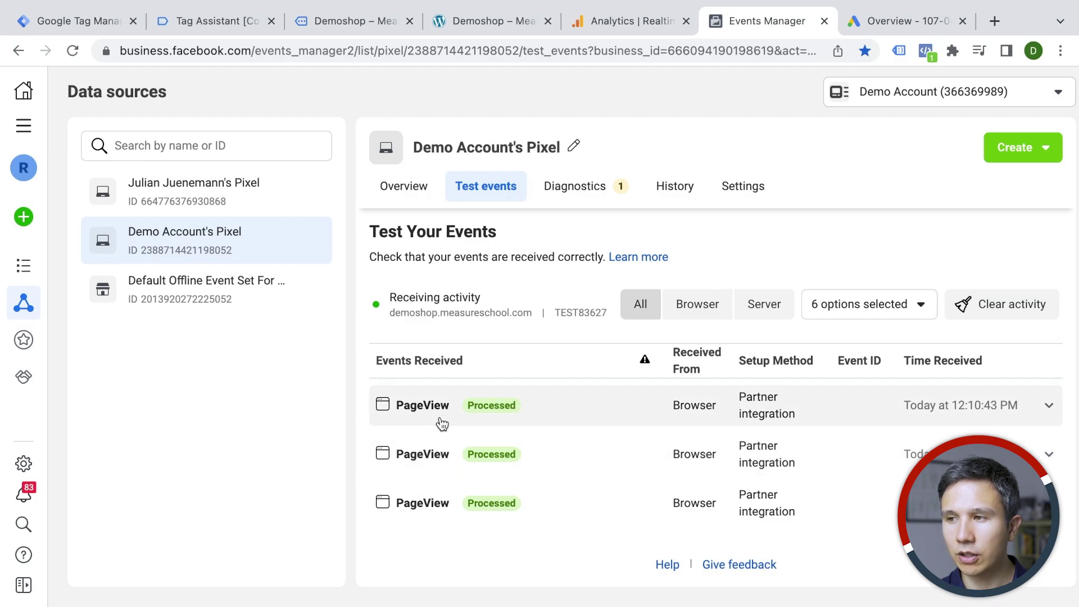
pyautogui.click(963, 306)
pyautogui.click(758, 331)
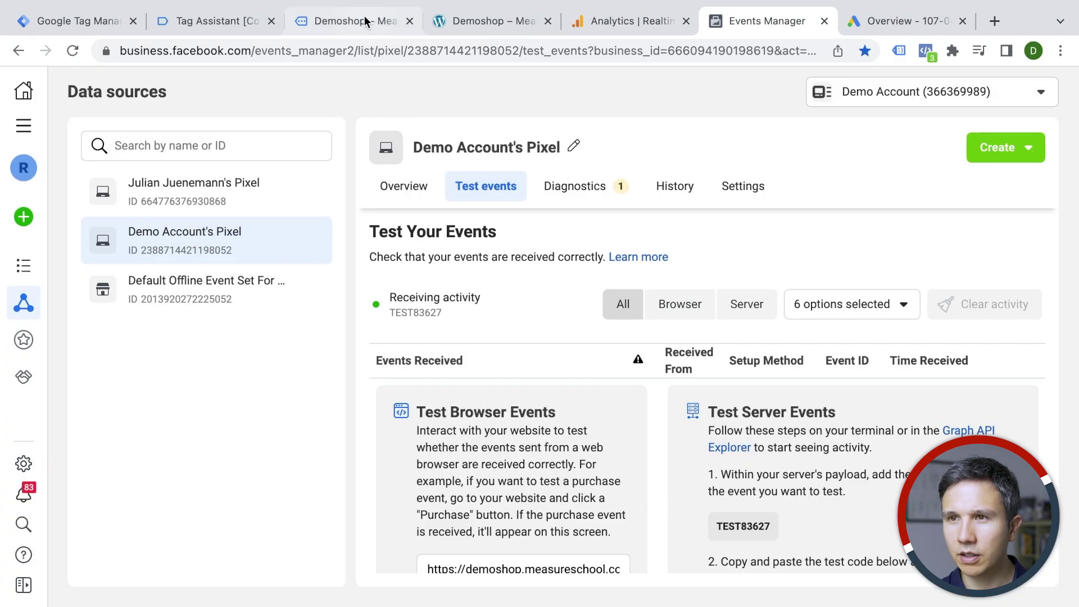
# Step: Reload Demoshop and confirm a fresh PageView appears in Test events
pyautogui.click(331, 23)
pyautogui.click(72, 50)
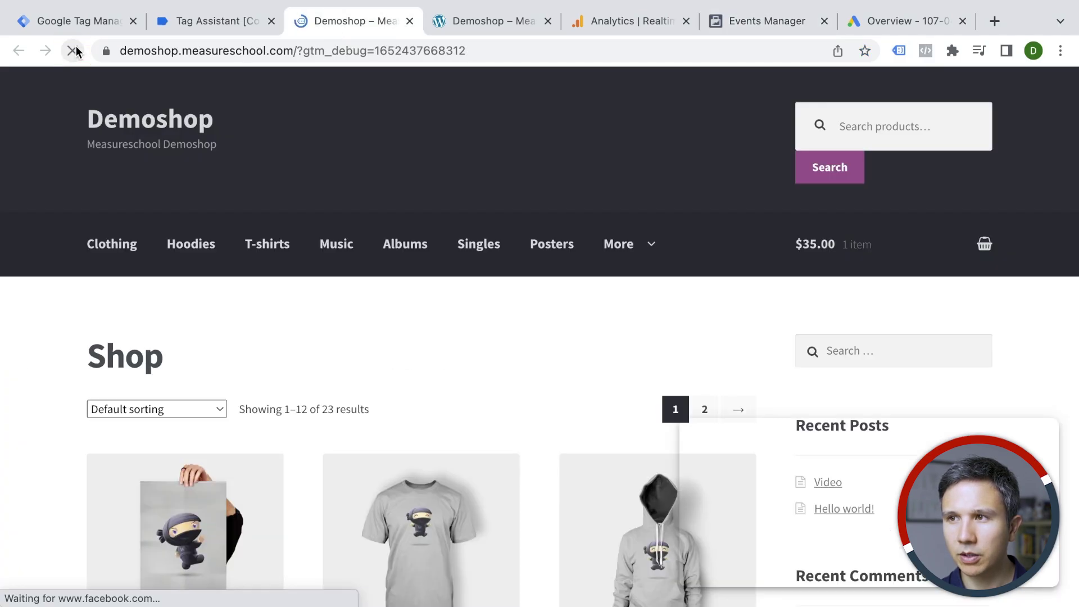
pyautogui.click(767, 21)
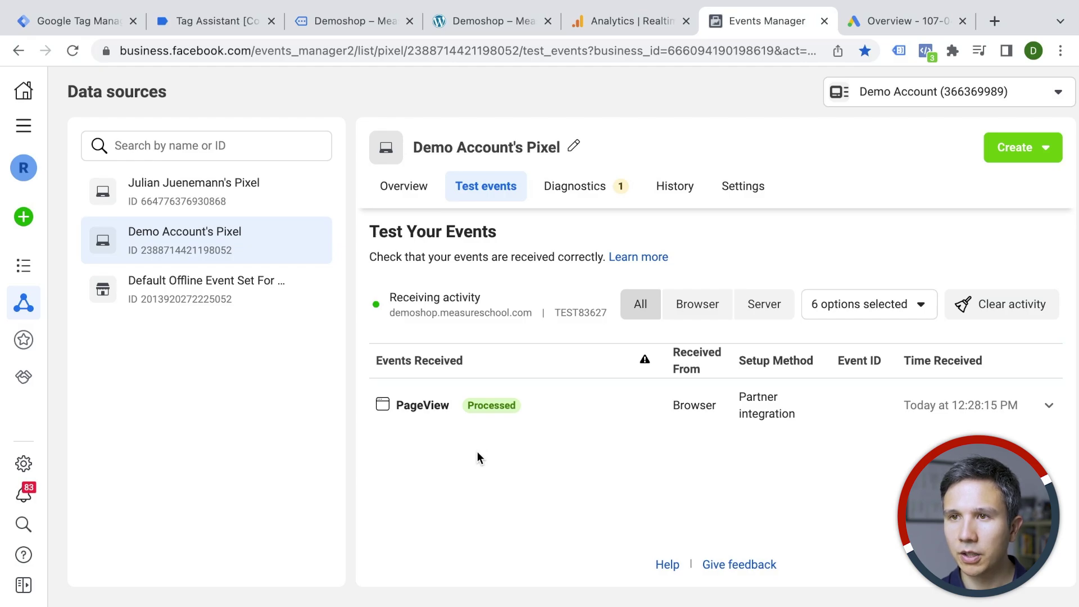
# Step: Look over the Tag Assistant summary and the Google Ads account before returning to Tag Manager
pyautogui.click(200, 24)
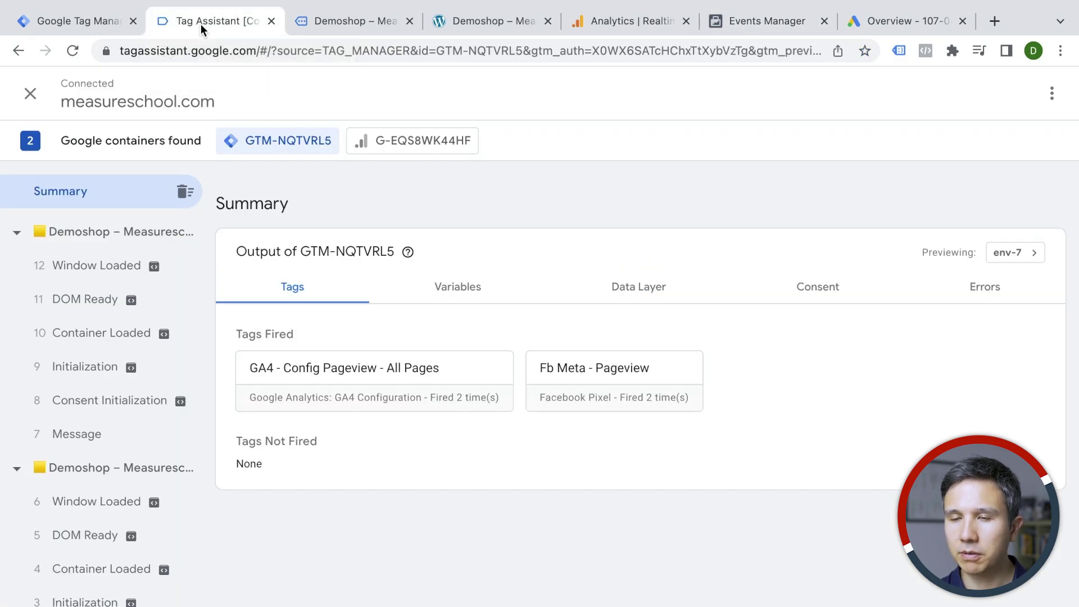
pyautogui.click(92, 21)
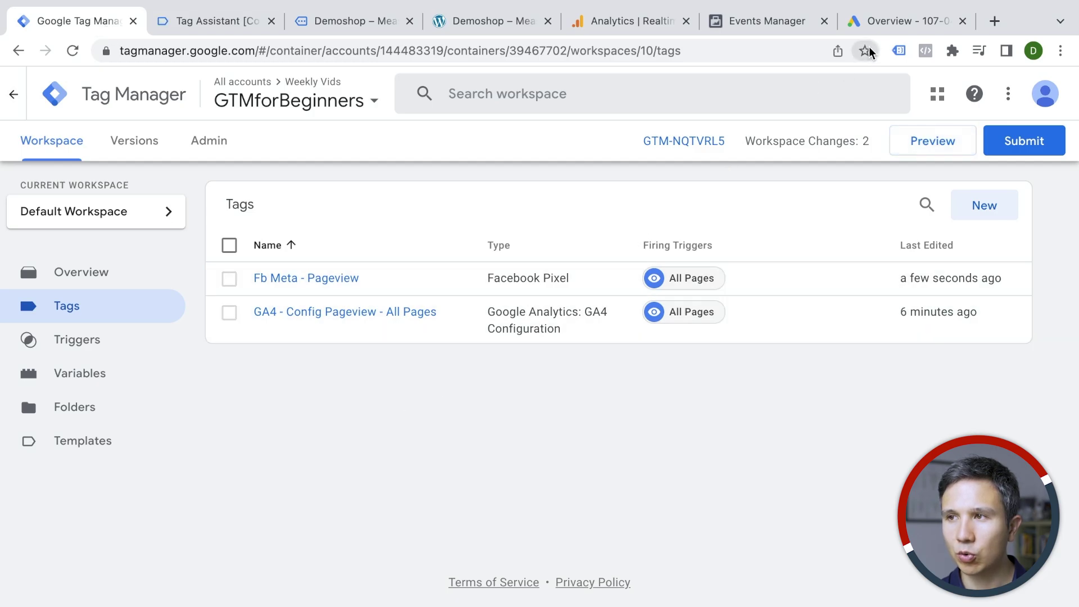
pyautogui.click(873, 29)
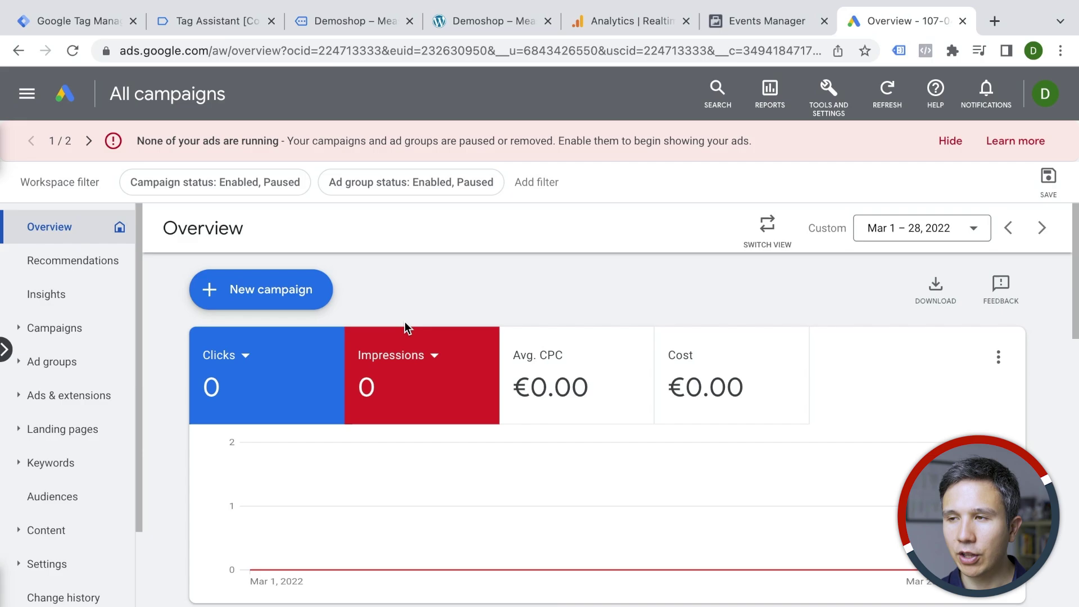
pyautogui.click(101, 21)
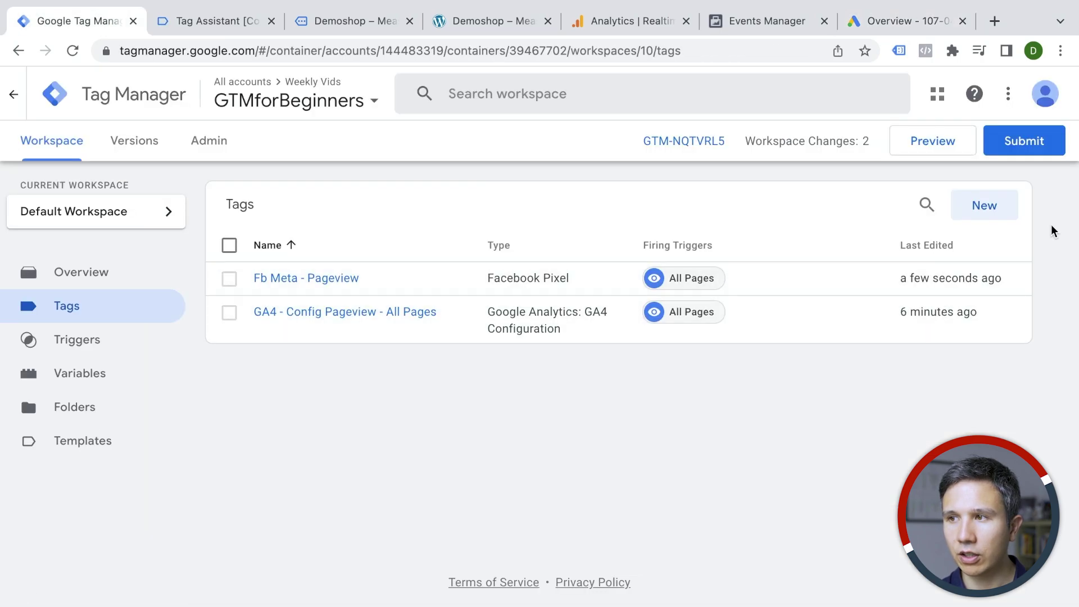
# Step: Create a new Google Ads Remarketing tag, leaving its Conversion ID empty
pyautogui.click(1004, 219)
pyautogui.click(599, 266)
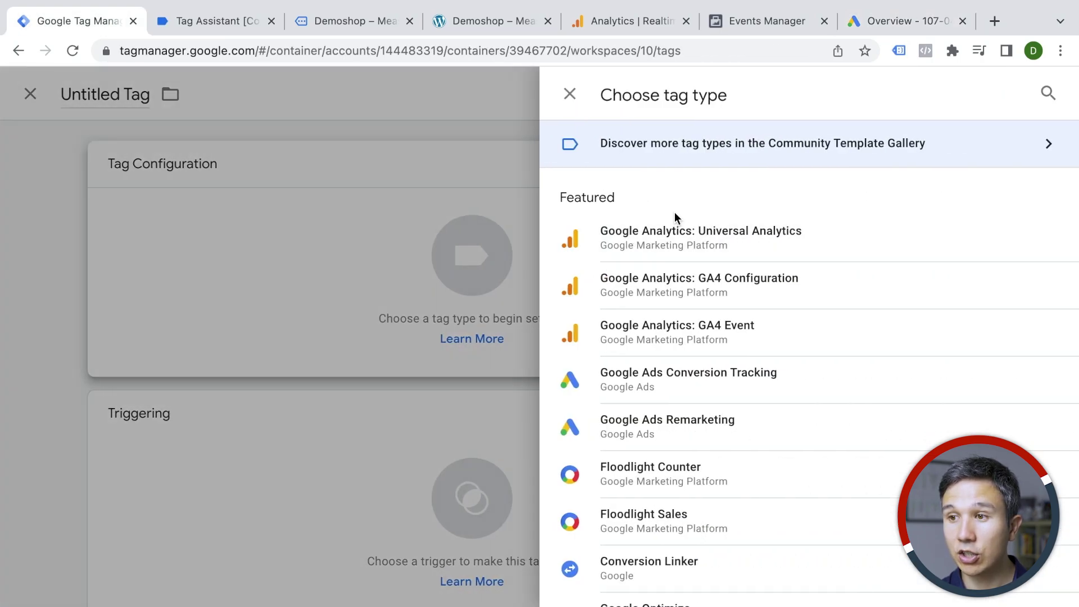
pyautogui.click(648, 436)
pyautogui.click(320, 376)
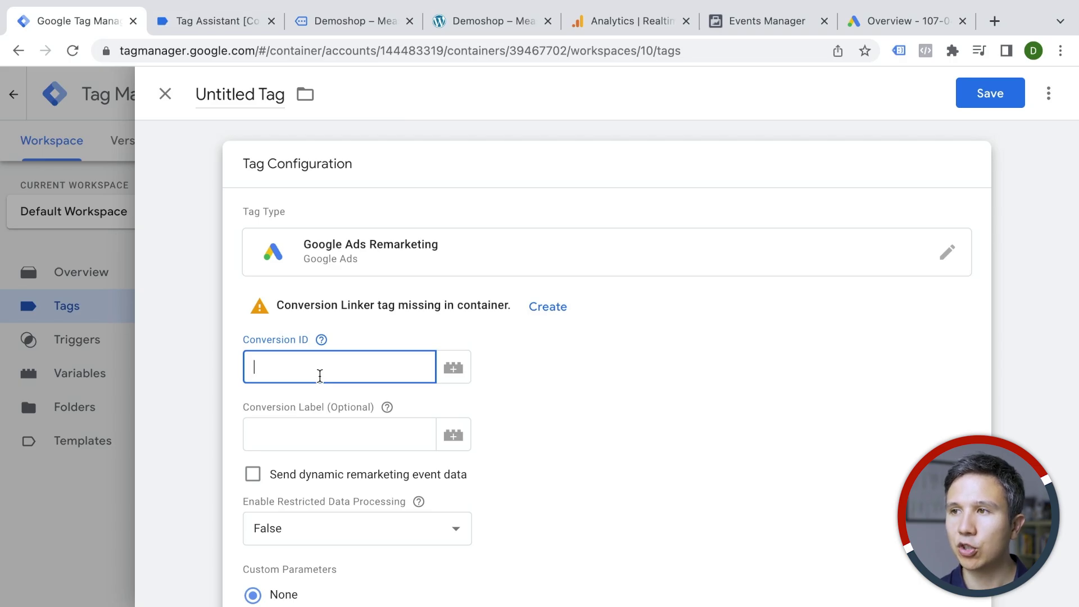
# Step: In Google Ads, open the Google Ads tag details under Audience manager's data sources
pyautogui.click(865, 23)
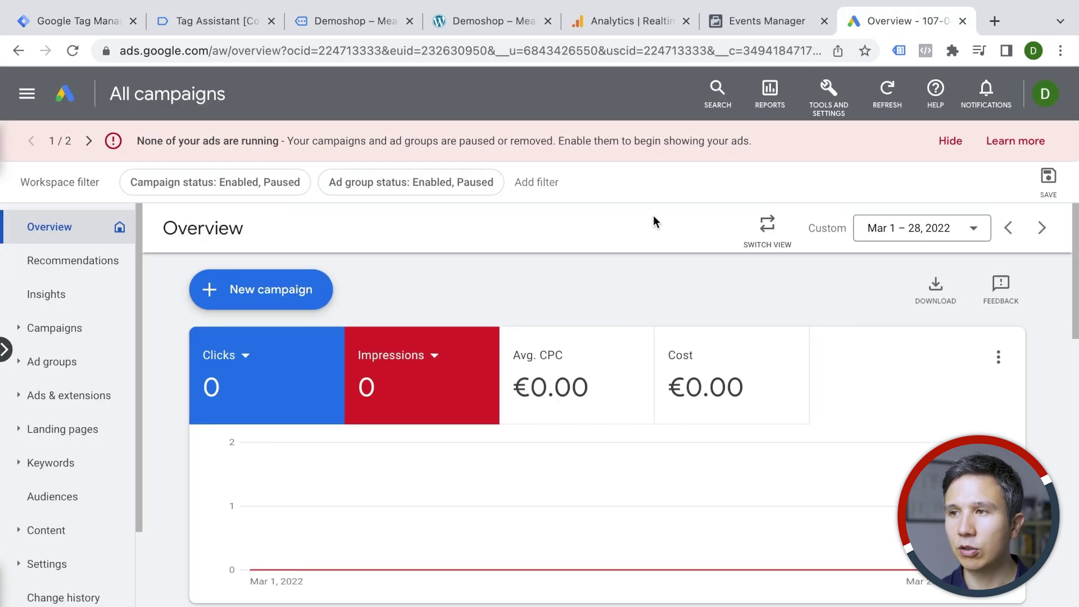
pyautogui.click(819, 115)
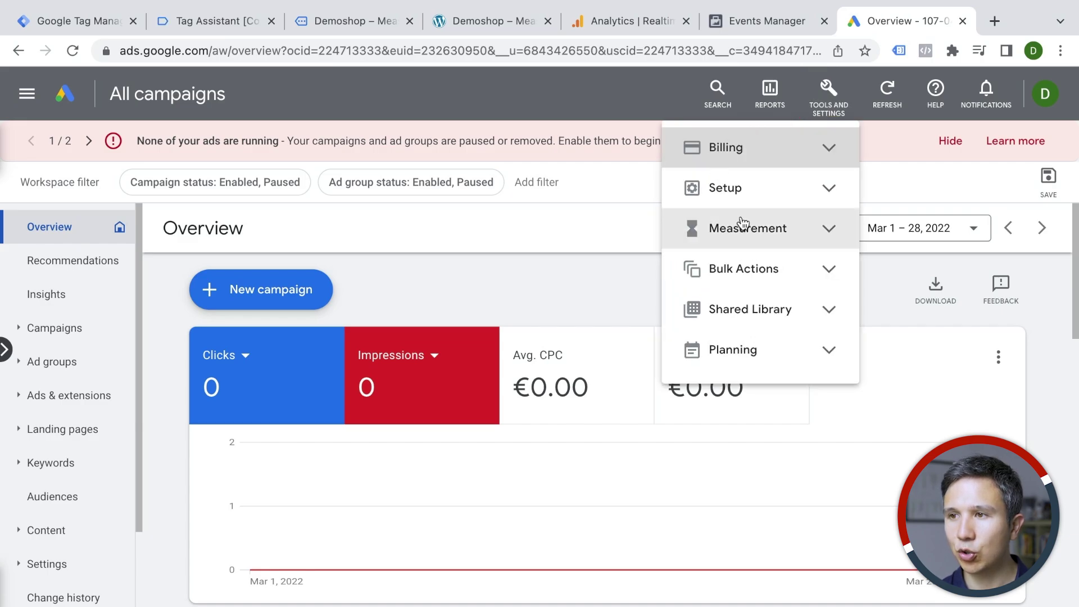
pyautogui.click(760, 309)
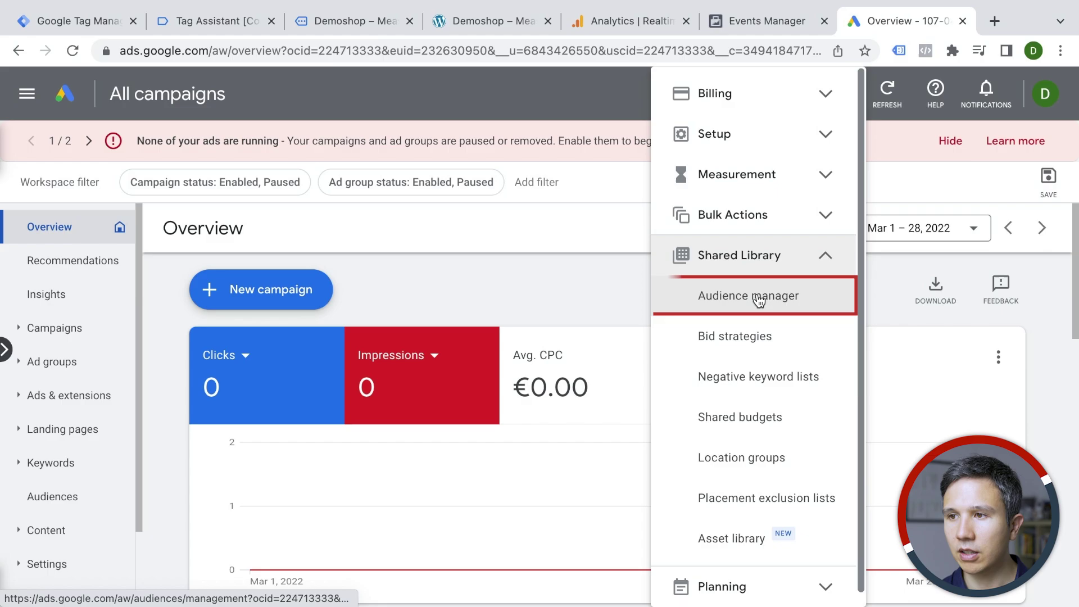
pyautogui.click(759, 300)
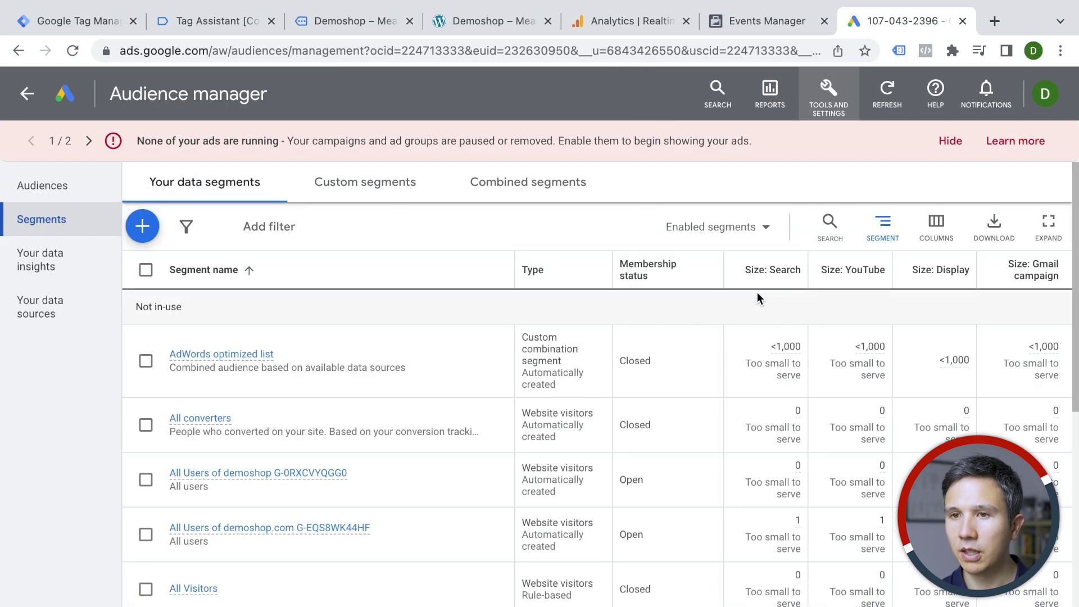
pyautogui.click(63, 306)
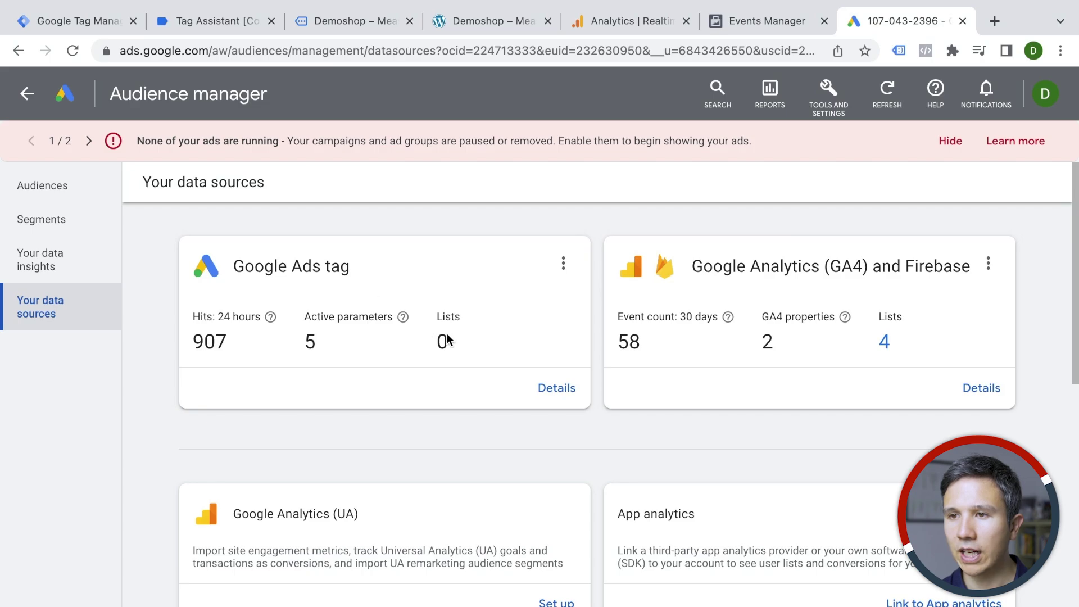
pyautogui.click(558, 392)
# Step: Copy the Conversion ID from the Google Tag Manager setup option, then return to Tag Manager
pyautogui.scroll(-10, 562, 392)
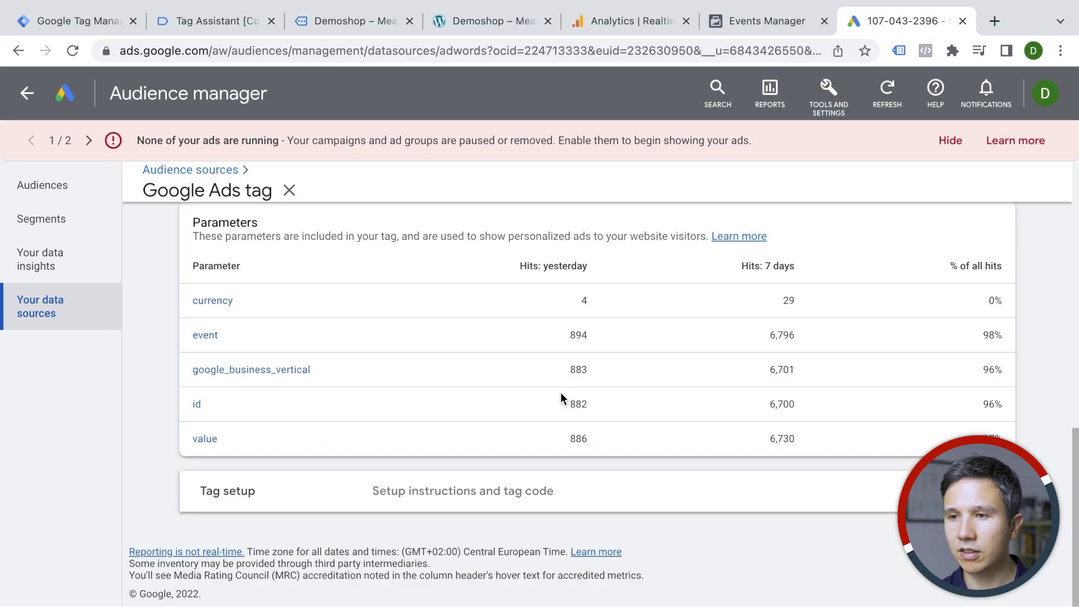
pyautogui.click(422, 505)
pyautogui.scroll(-3, 422, 505)
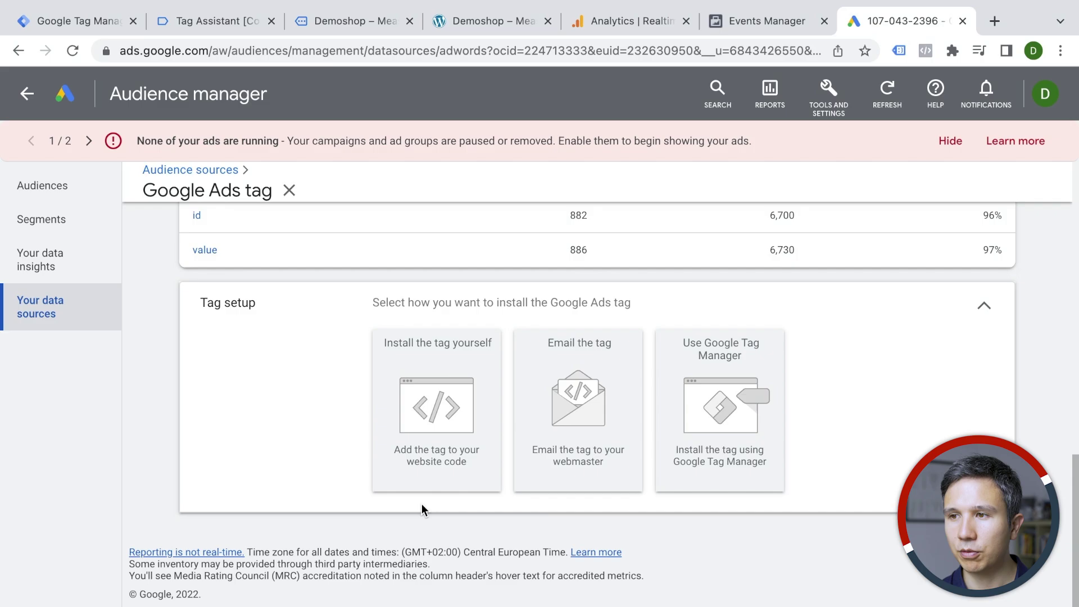
pyautogui.click(751, 450)
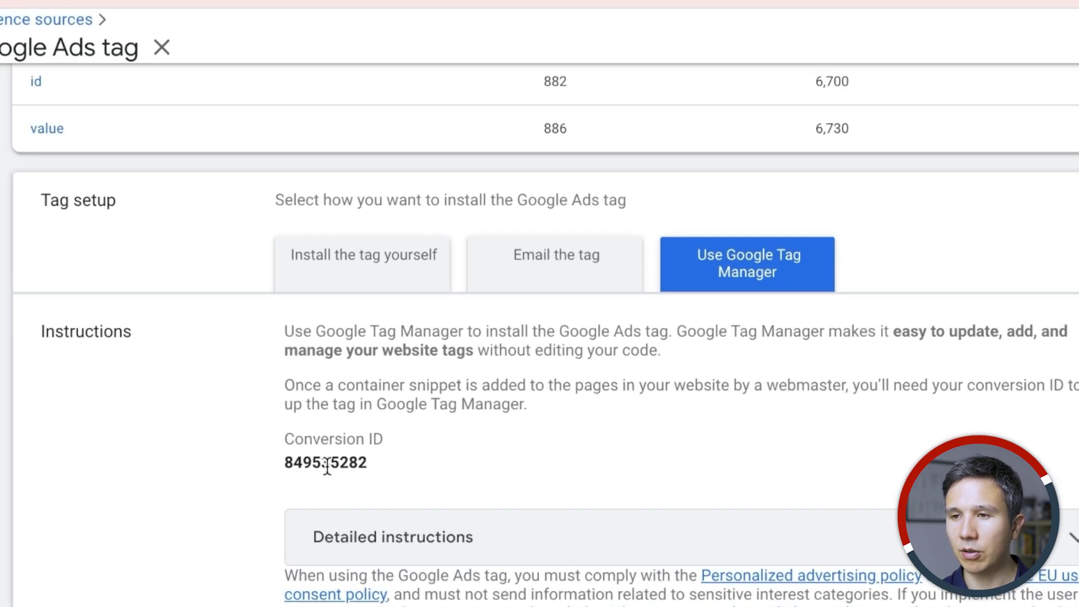
pyautogui.doubleClick(411, 497)
pyautogui.hotkey('ctrl', 'c')
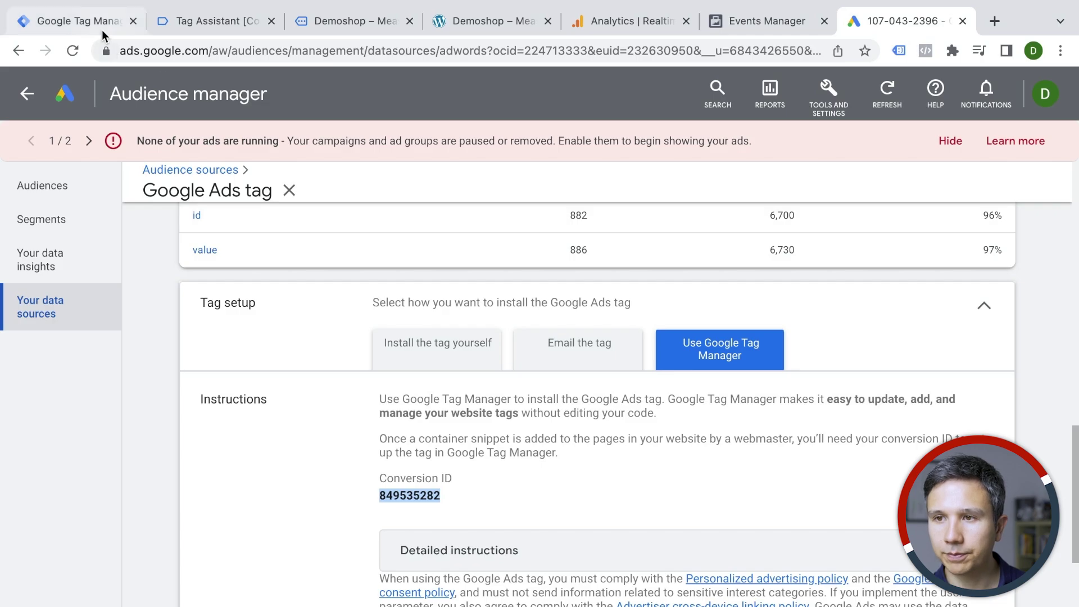
pyautogui.click(78, 21)
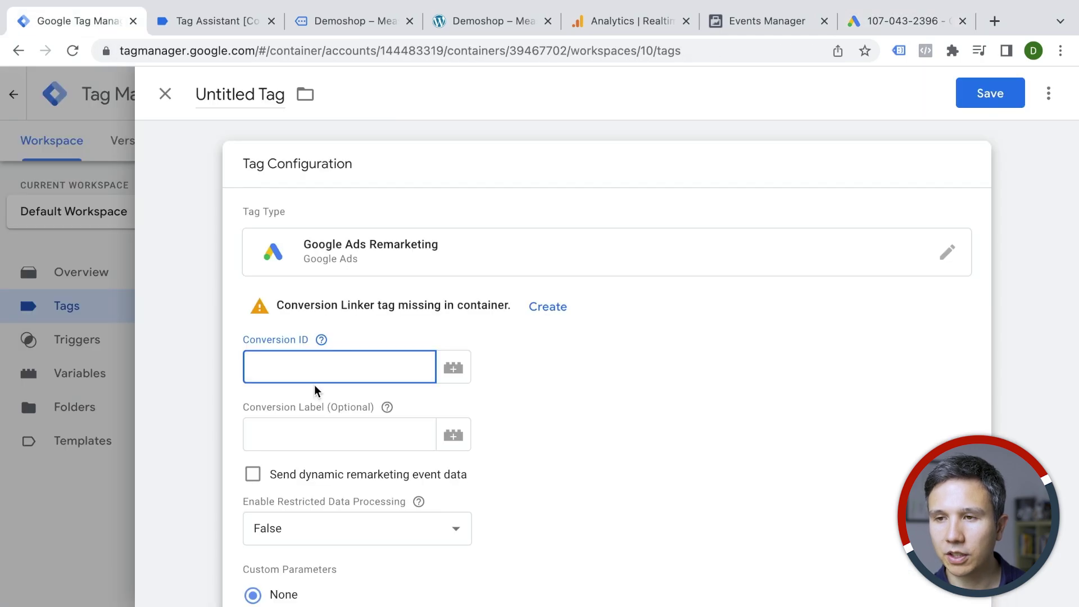
# Step: Paste the Conversion ID and create a Conversion Linker tag named 'Conversion Linker' on All Pages
pyautogui.hotkey('ctrl', 'v')
pyautogui.click(296, 305)
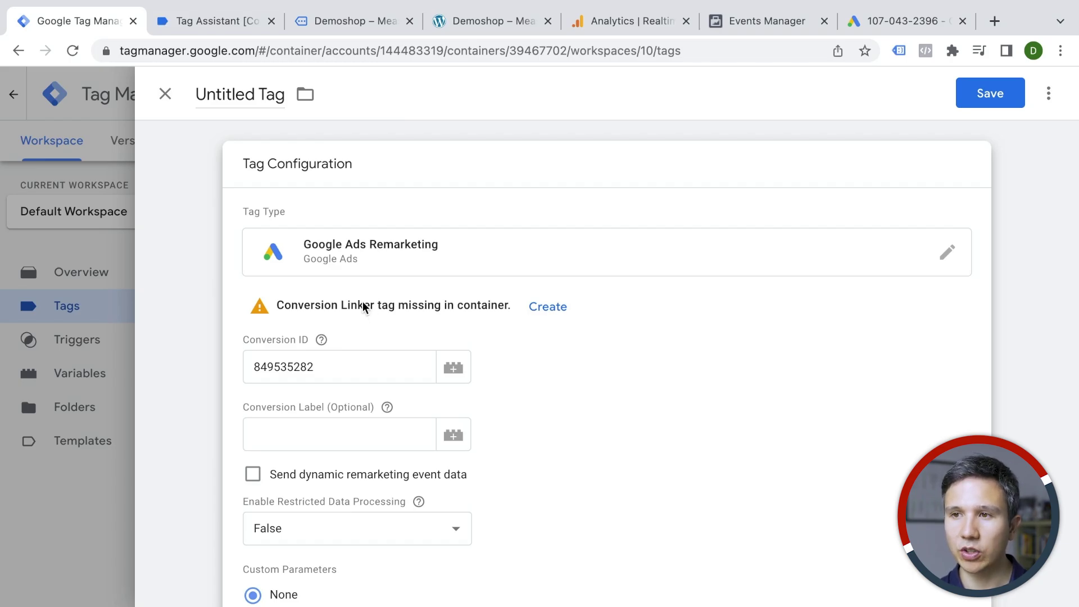
pyautogui.click(549, 305)
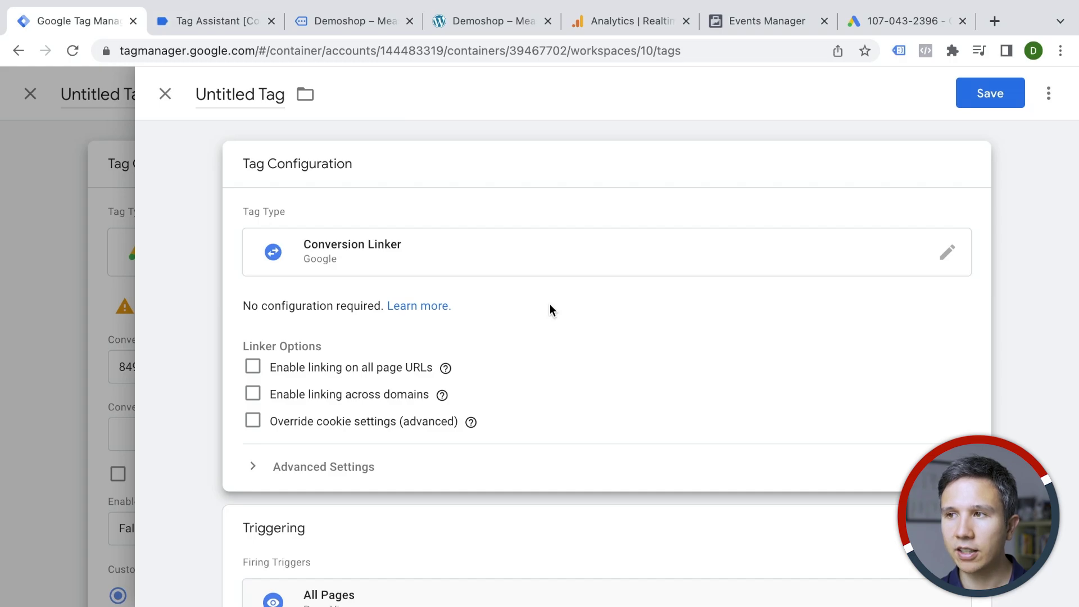
pyautogui.click(988, 94)
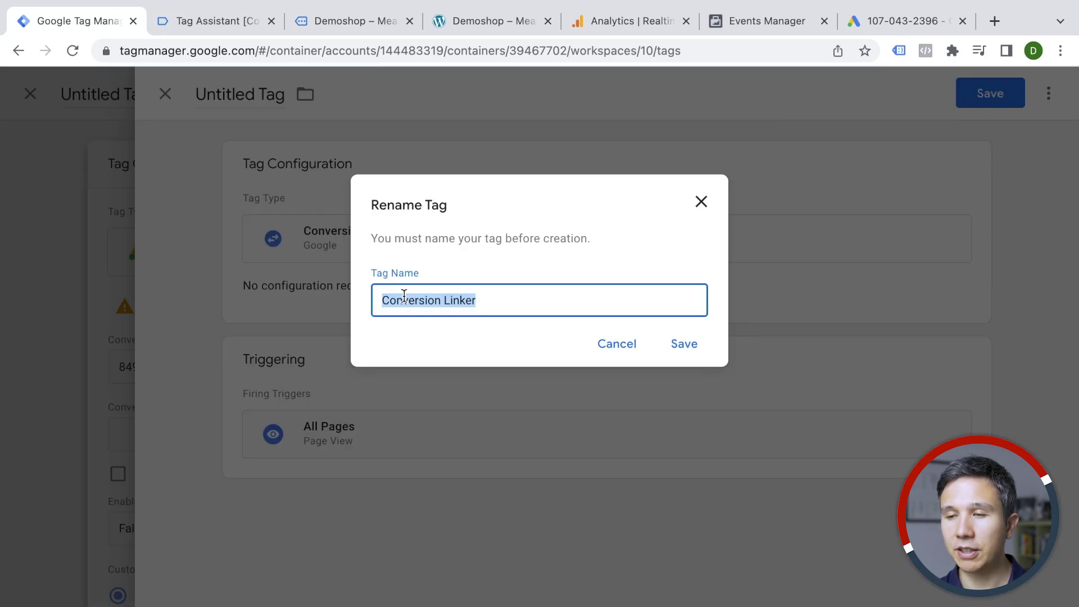
pyautogui.click(681, 348)
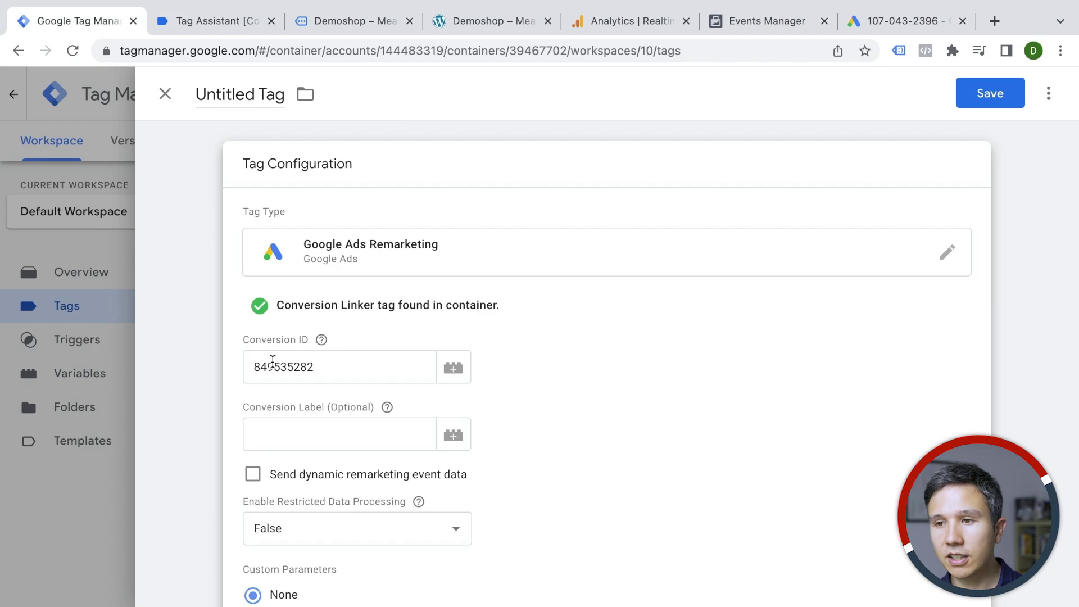
# Step: Add the All Pages trigger and save the tag as 'GAds - Remarketing - All Pages'
pyautogui.scroll(-3, 214, 335)
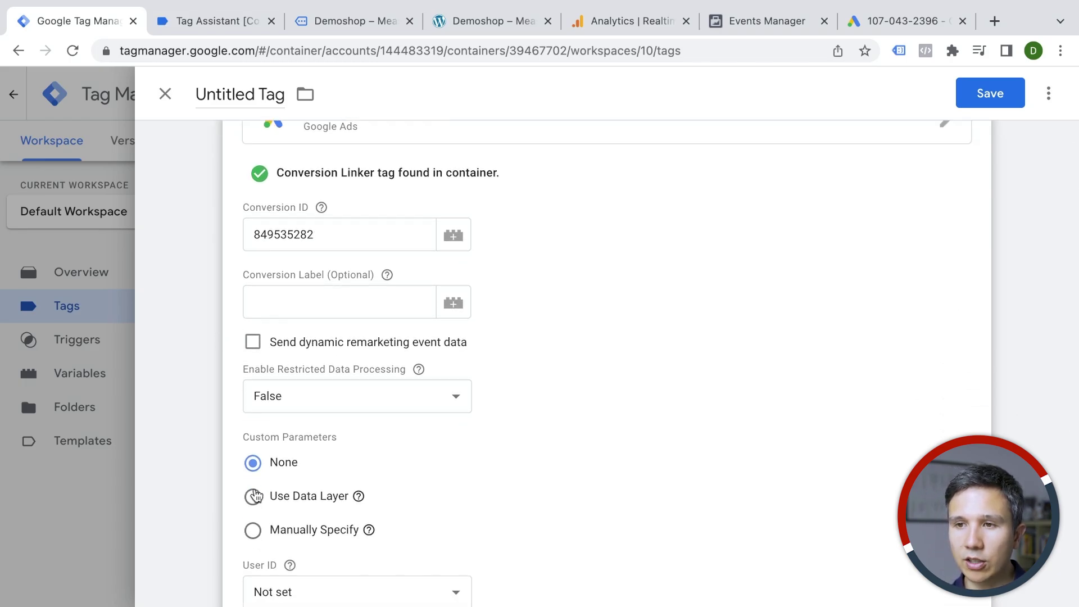
pyautogui.scroll(-6, 203, 434)
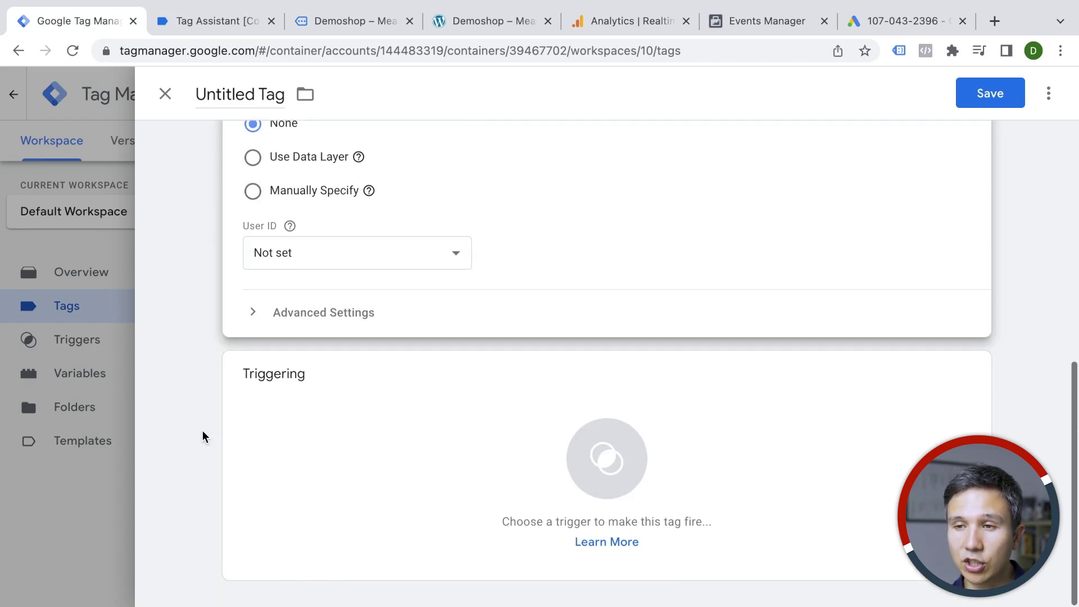
pyautogui.click(328, 454)
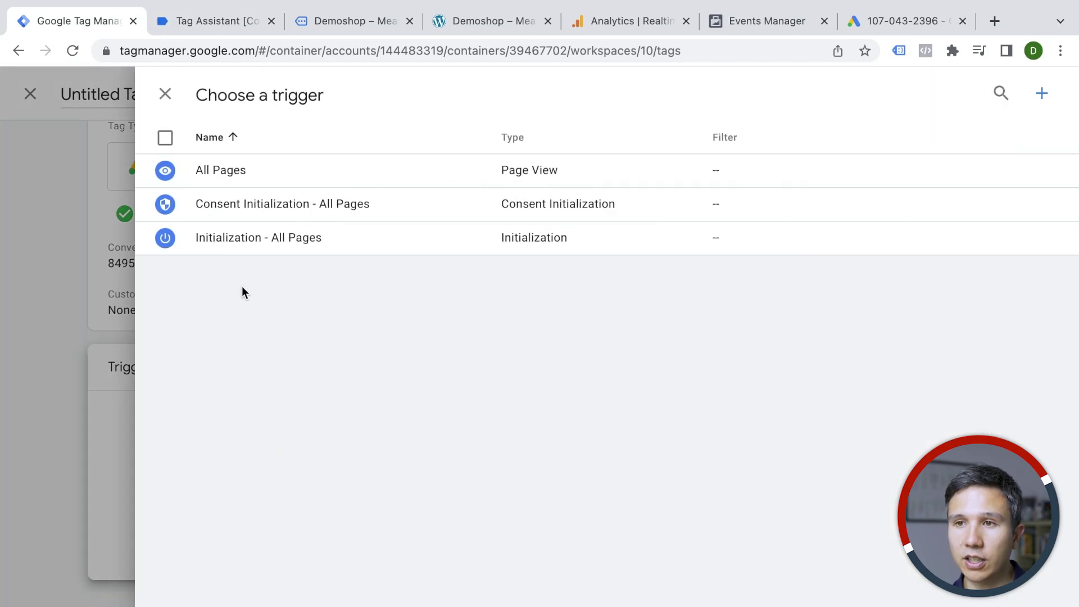
pyautogui.click(165, 171)
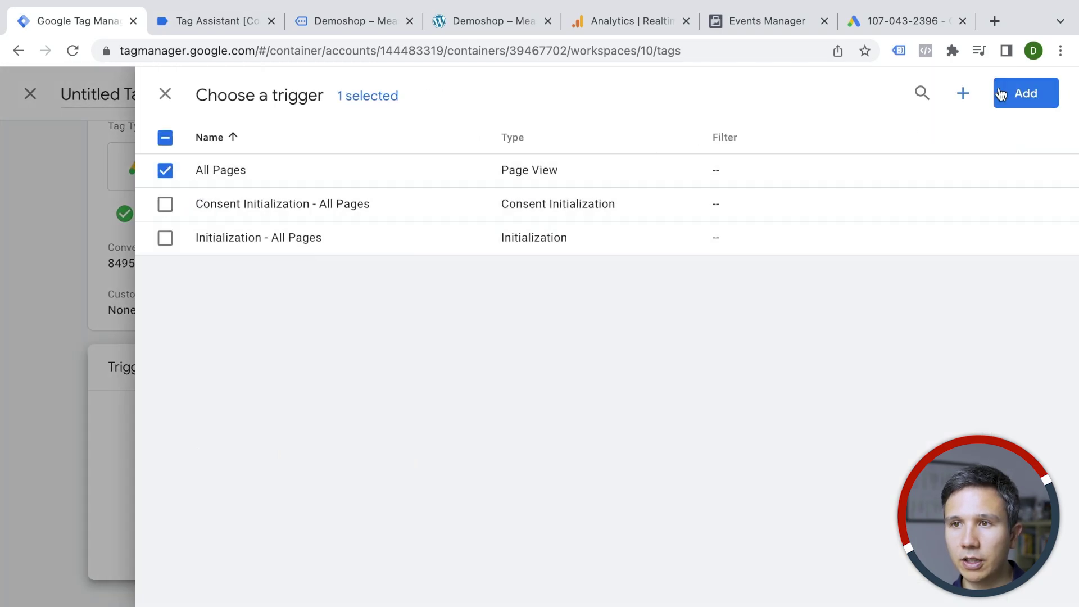
pyautogui.click(1026, 93)
pyautogui.click(210, 91)
pyautogui.write('GA')
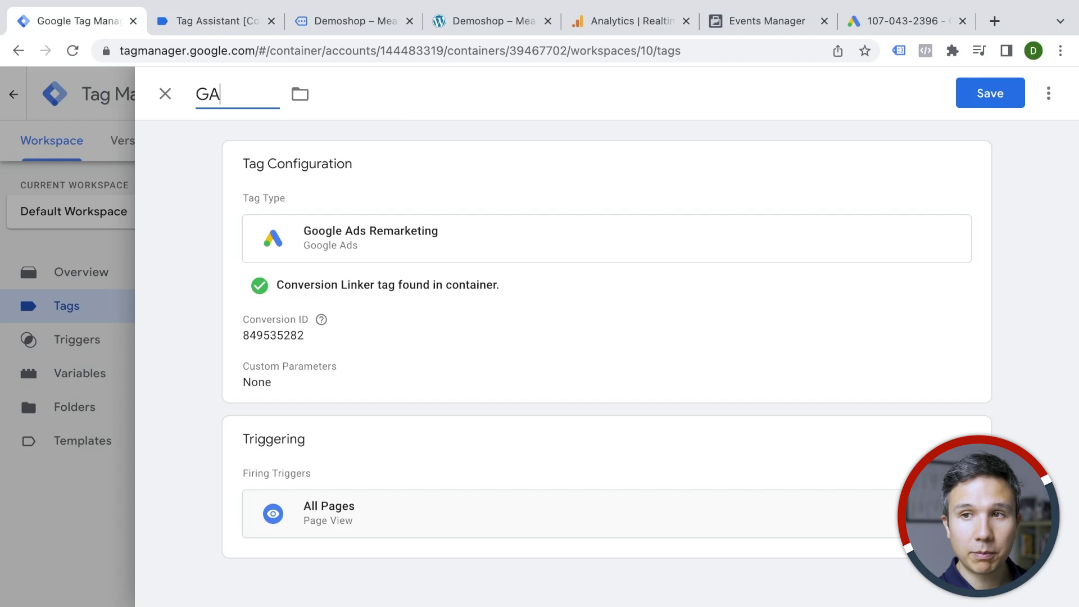
pyautogui.write('ds - Remarketing - All Pages')
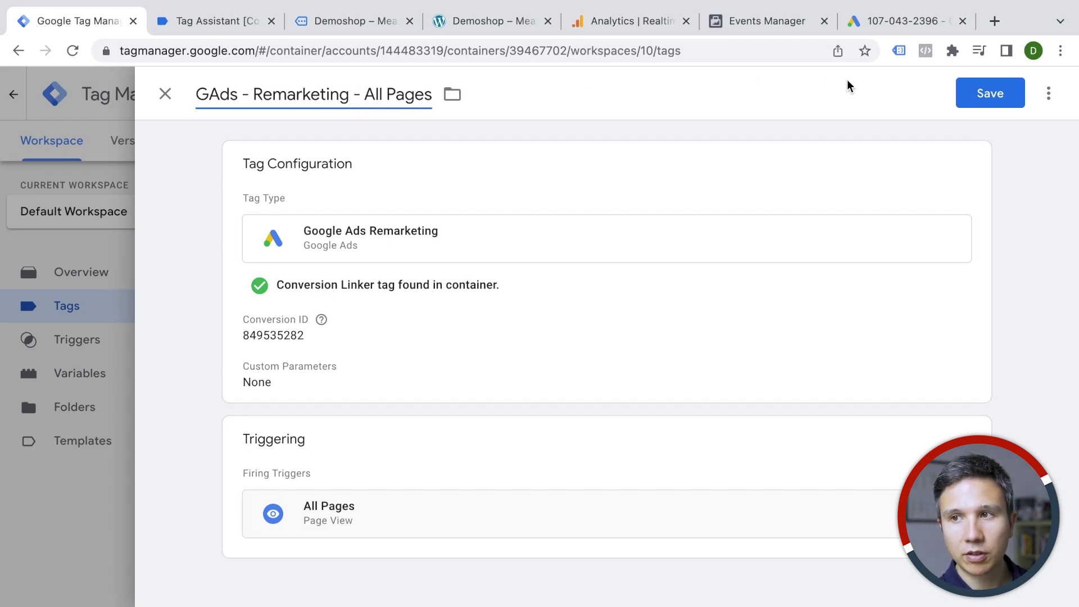
pyautogui.click(1007, 94)
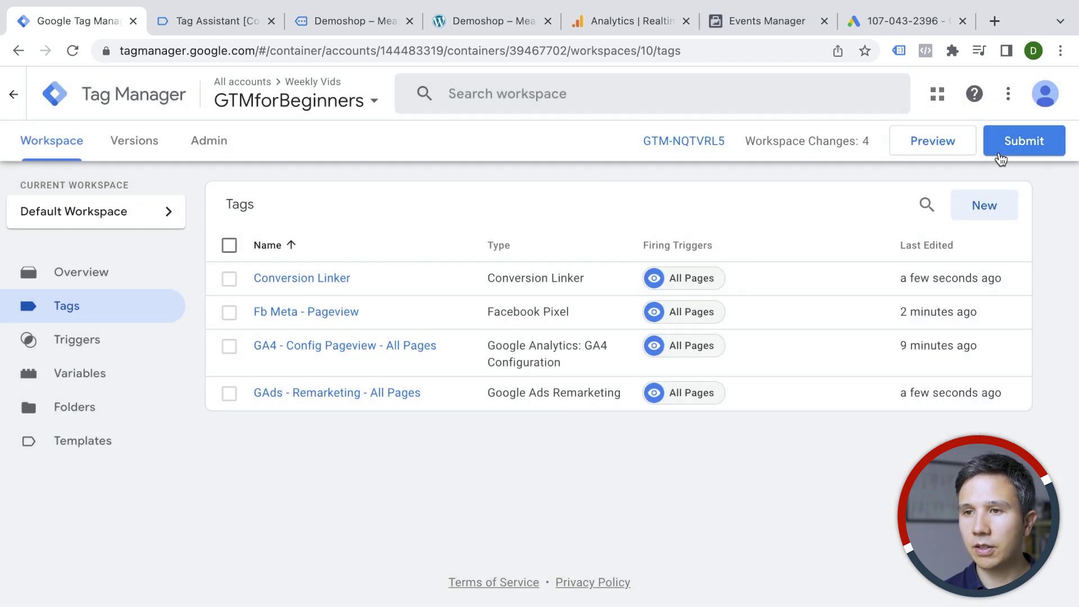
# Step: Start a Tag Assistant preview and view the Summary with four tags fired
pyautogui.click(947, 147)
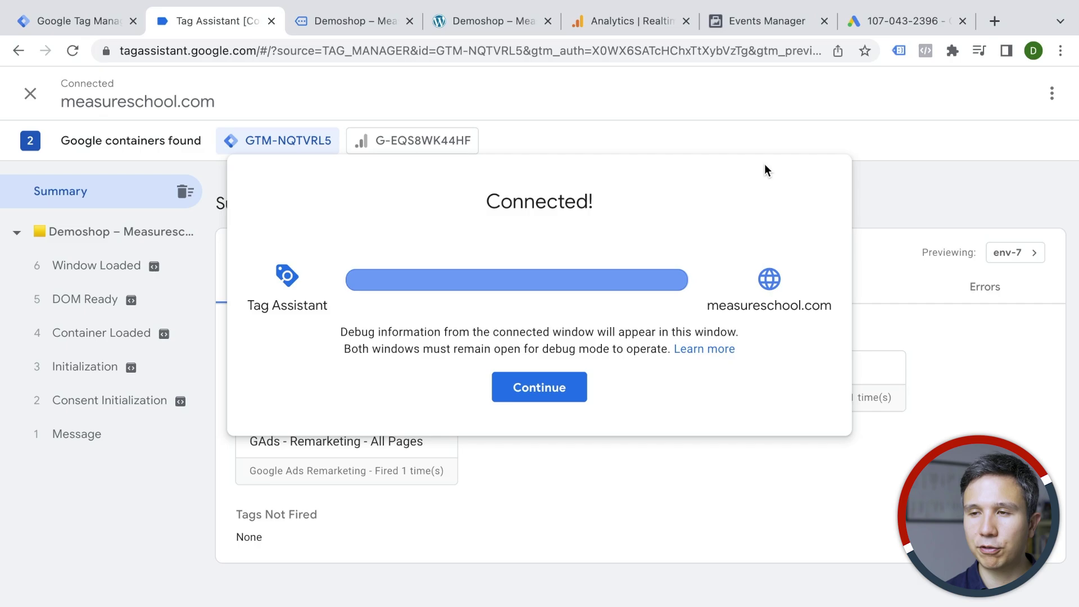
pyautogui.click(532, 386)
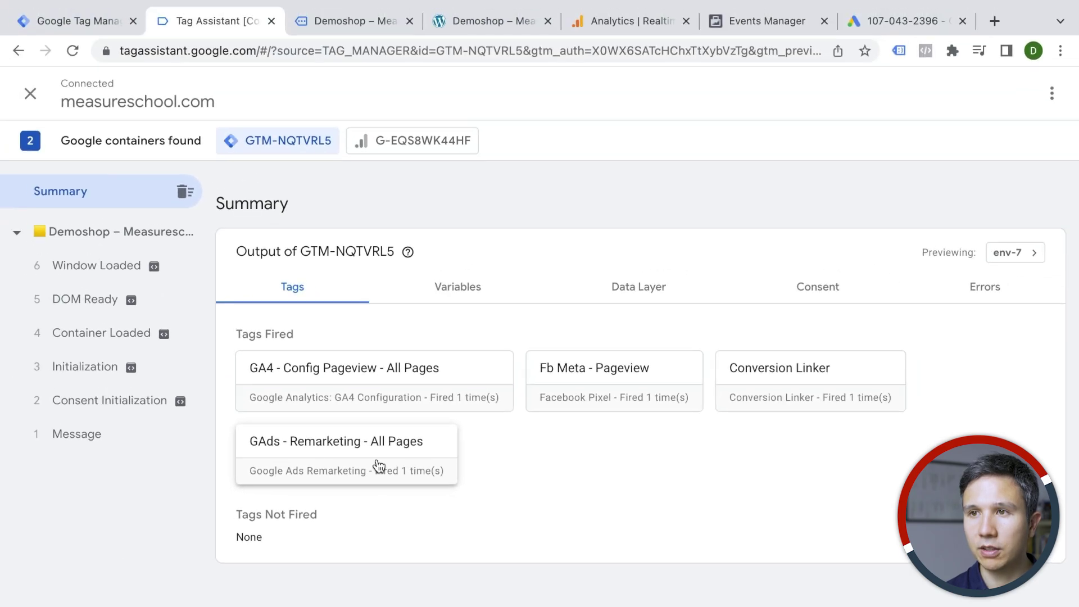
# Step: Reload the Demoshop page with Tag Assistant Legacy and view its detected tags
pyautogui.click(374, 22)
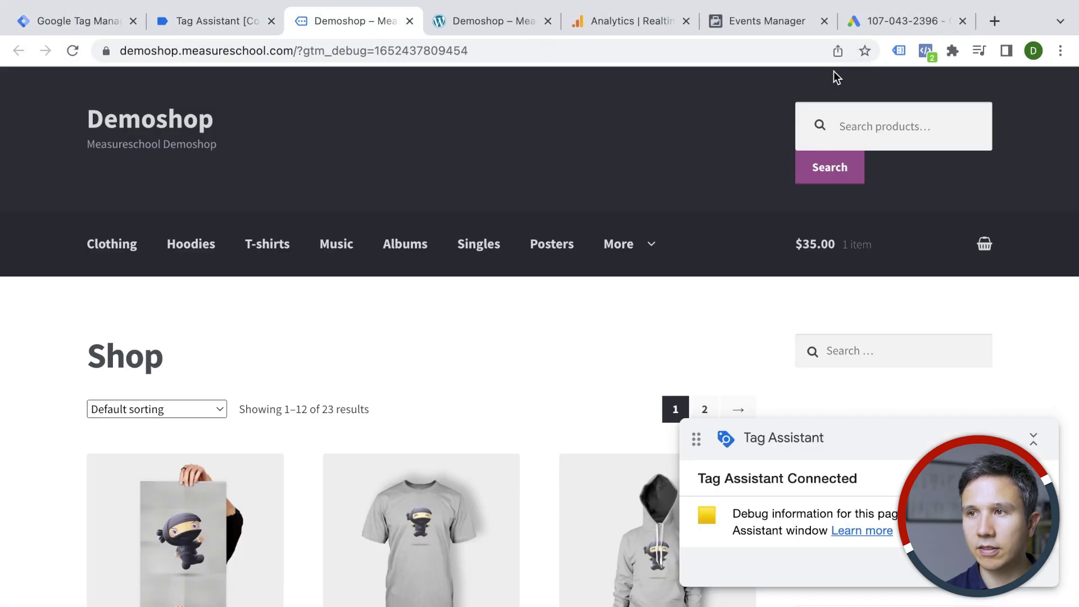
pyautogui.click(898, 51)
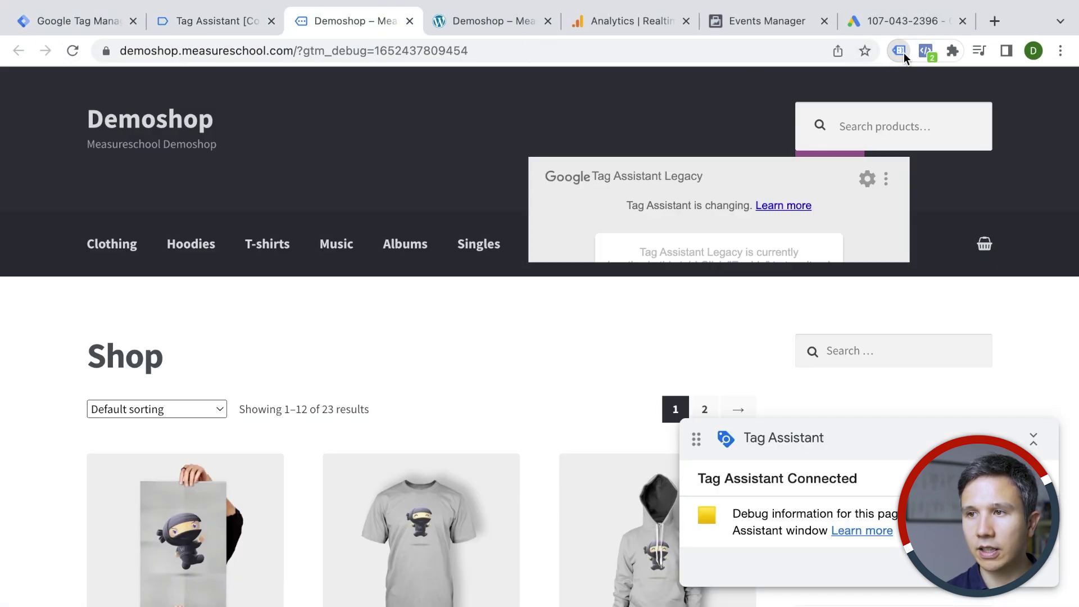
pyautogui.click(80, 50)
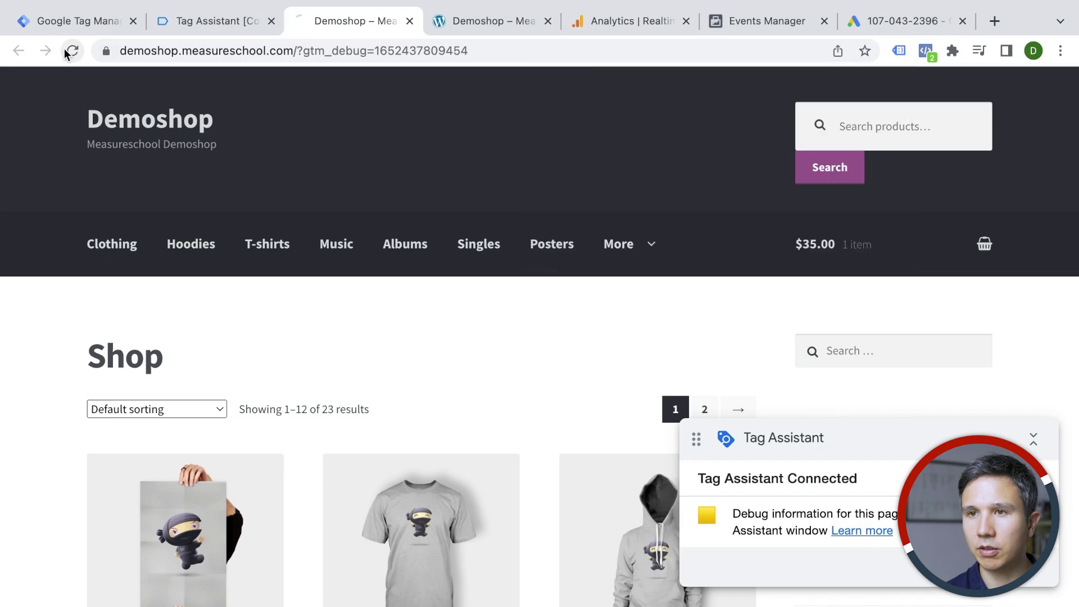
pyautogui.click(898, 51)
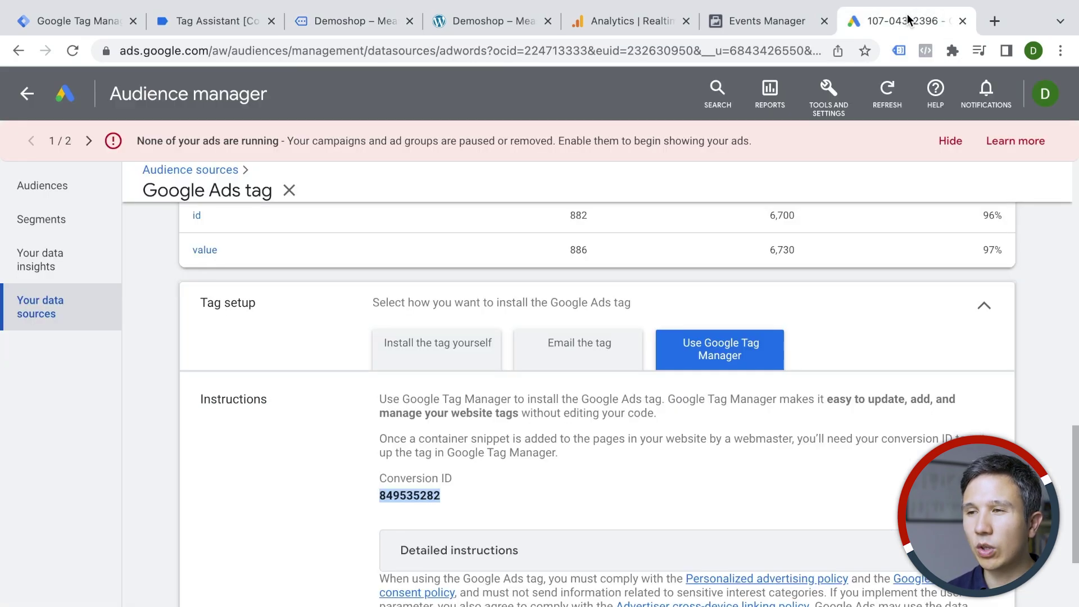
# Step: Review the Google Ads tag page's active status, 907 hits and 5 active parameters
pyautogui.scroll(12, 477, 292)
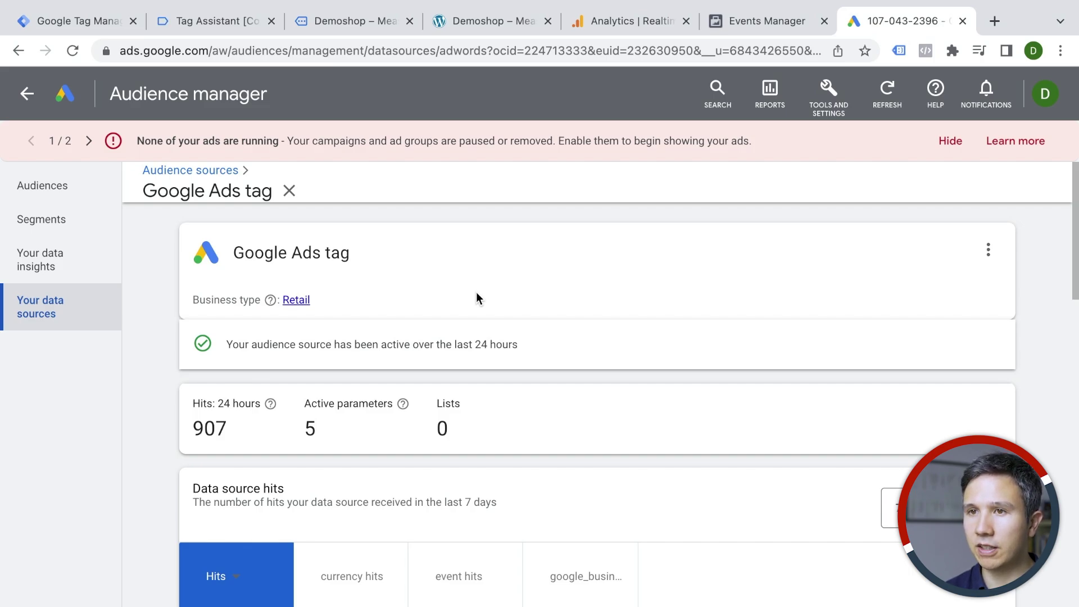
pyautogui.scroll(-1, 477, 293)
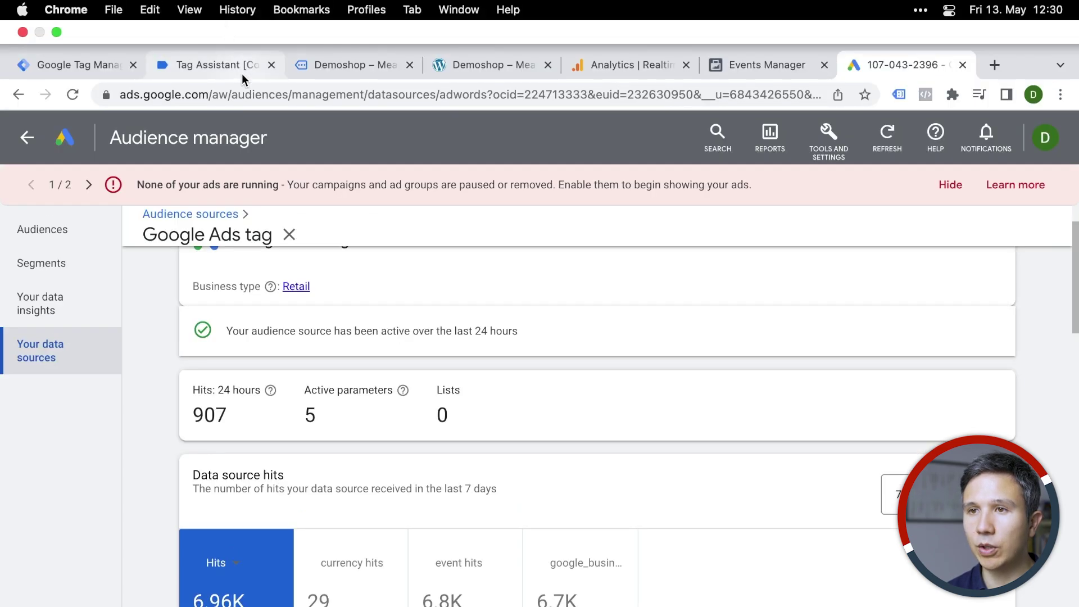
# Step: Submit and publish the workspace changes as version 'added GAds, Facebook Meta Pixel'
pyautogui.click(239, 63)
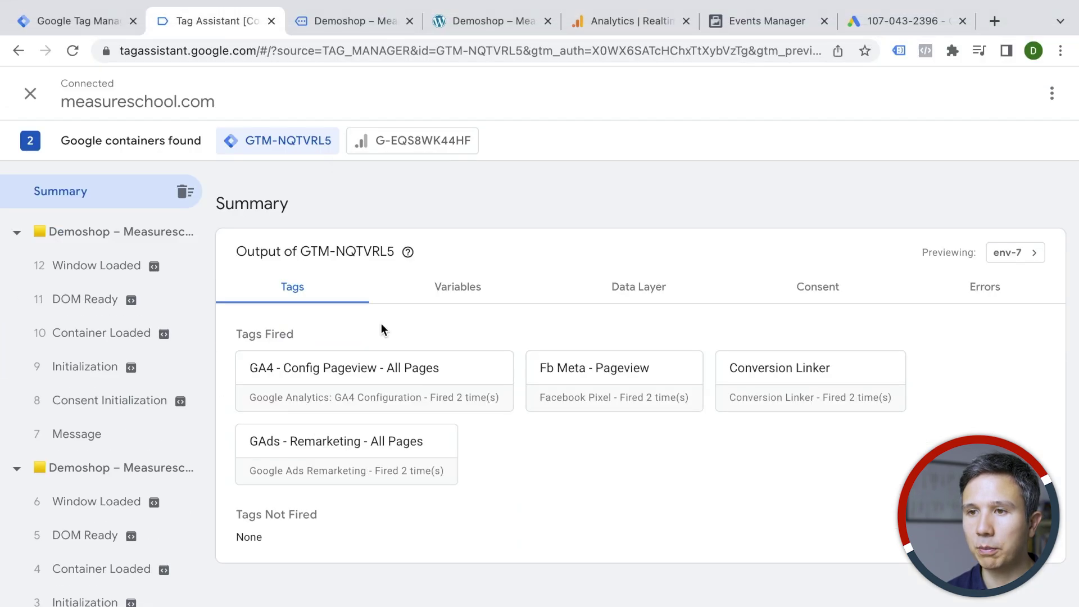
pyautogui.click(85, 22)
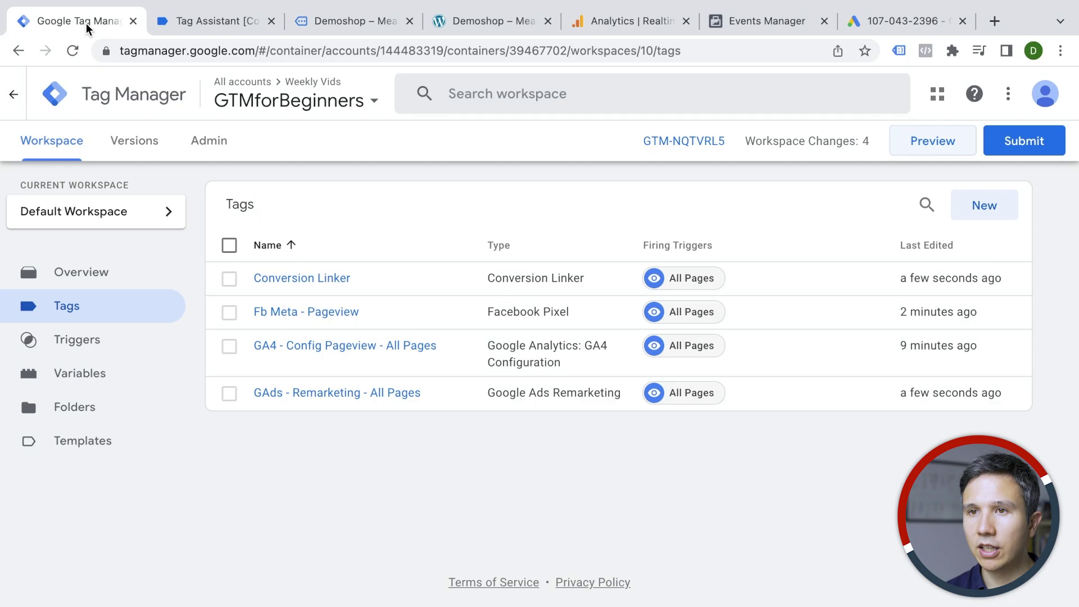
pyautogui.click(1025, 141)
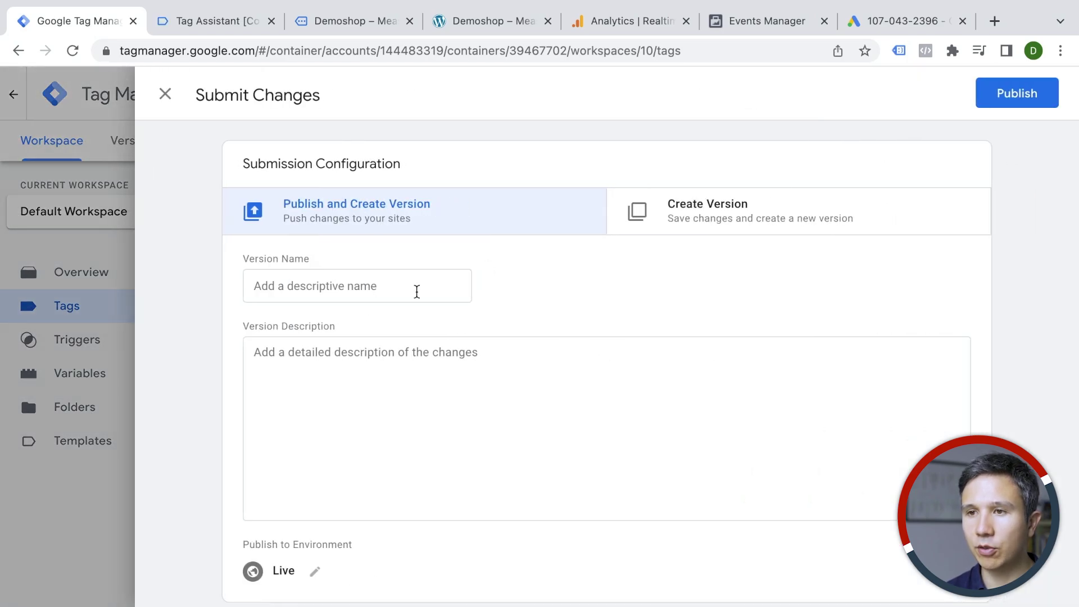
pyautogui.click(368, 286)
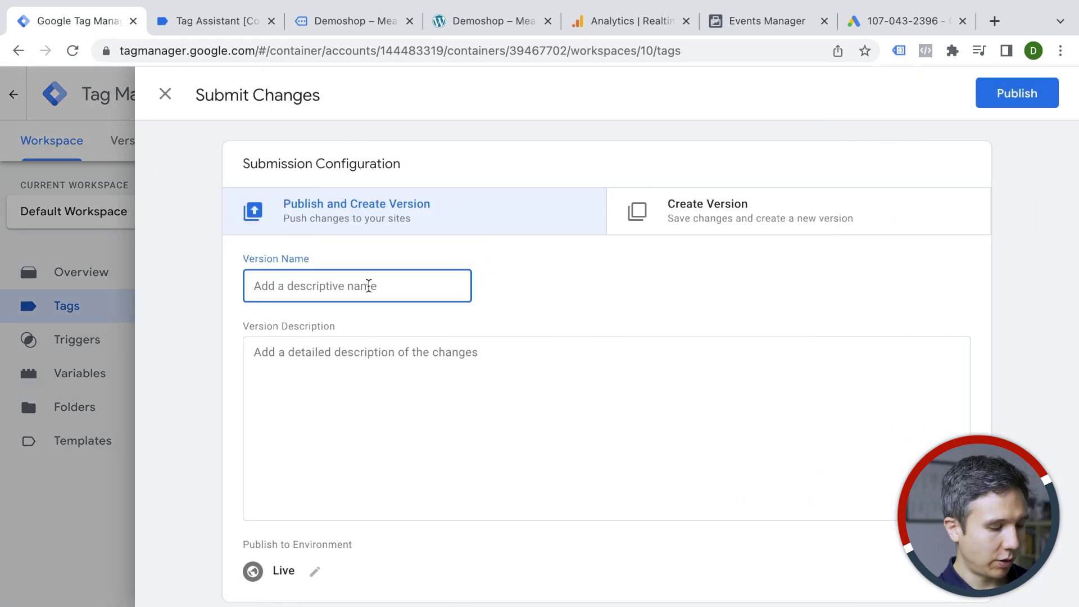
pyautogui.write('added GAds, ')
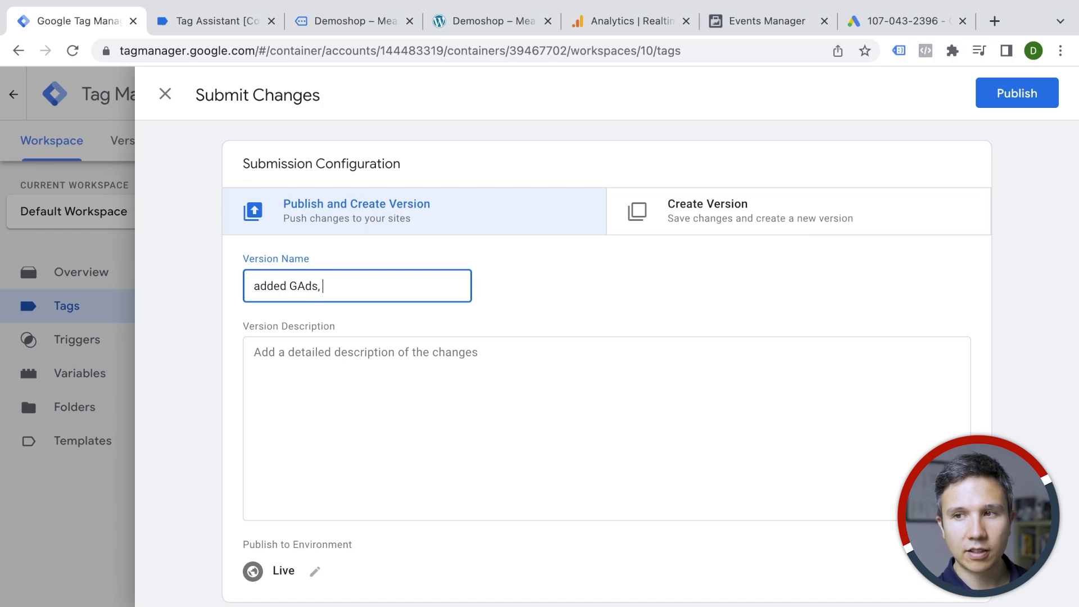
pyautogui.write('Facebook Meta Pixel')
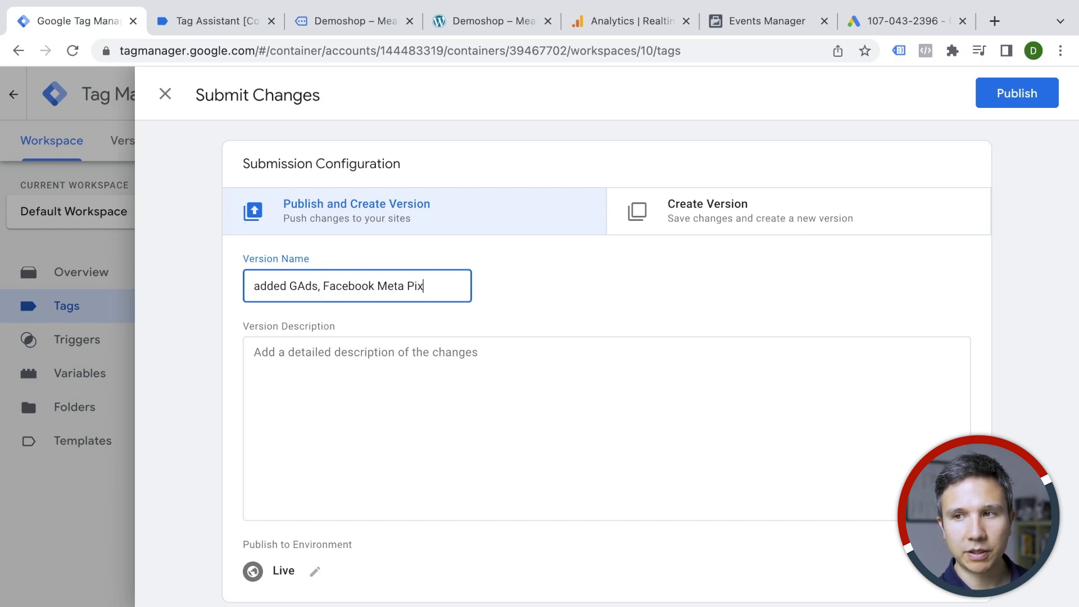
pyautogui.click(1019, 100)
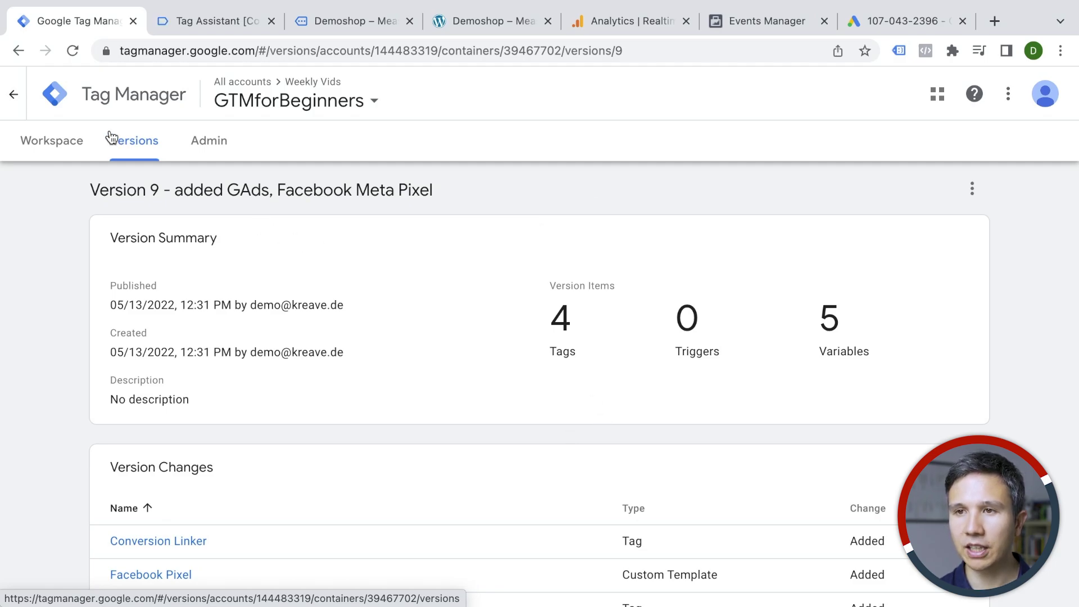
# Step: Browse the Versions list showing Version 9 as Live, Latest above eight earlier versions
pyautogui.click(123, 147)
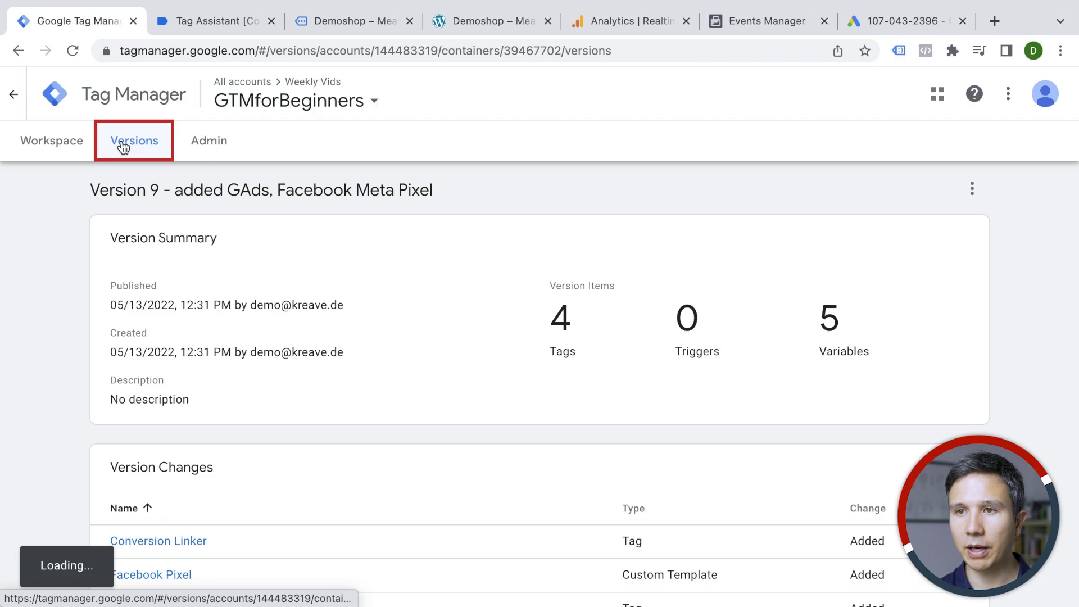
pyautogui.scroll(-3, 193, 402)
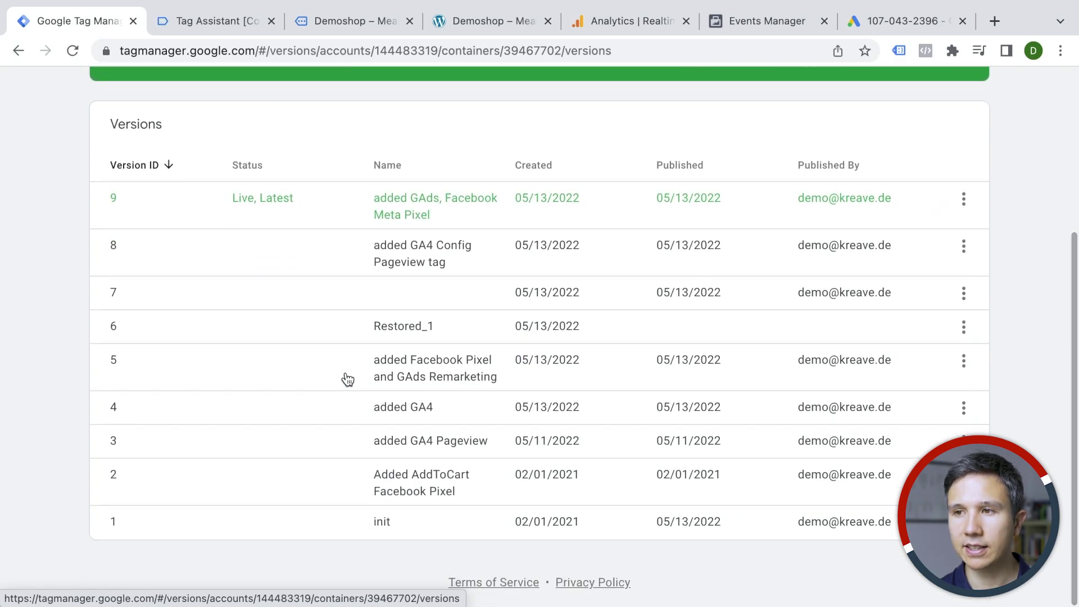
pyautogui.scroll(4, 345, 378)
pyautogui.scroll(-3, 345, 375)
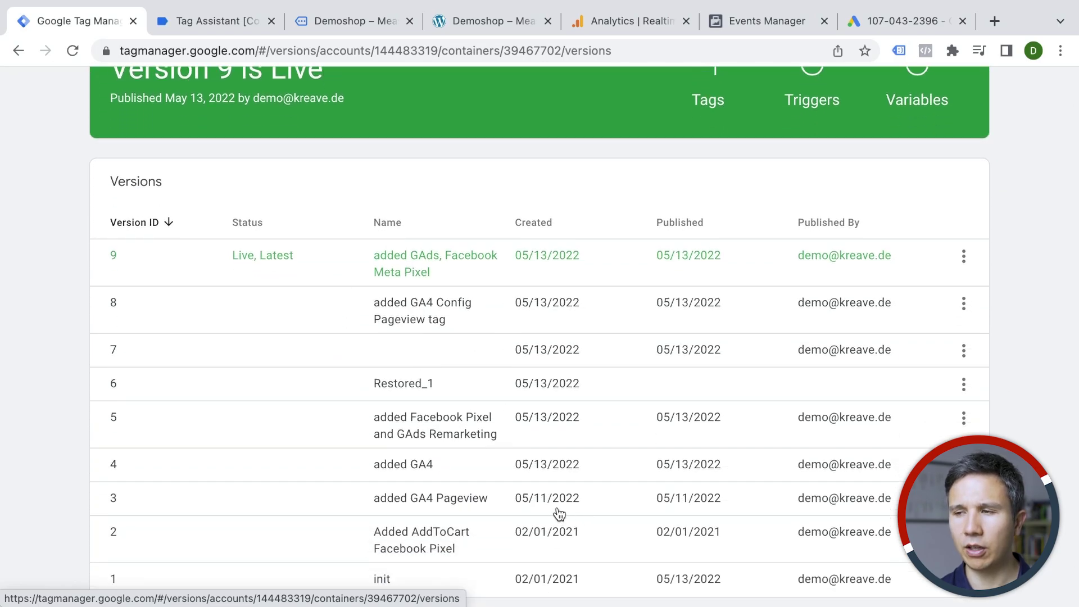
pyautogui.scroll(4, 559, 512)
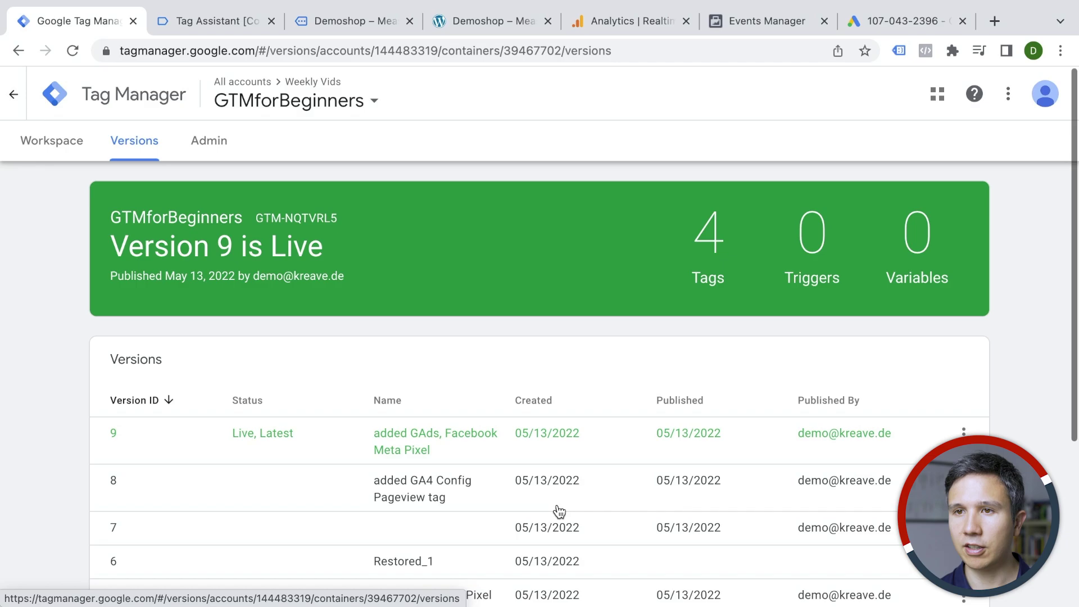